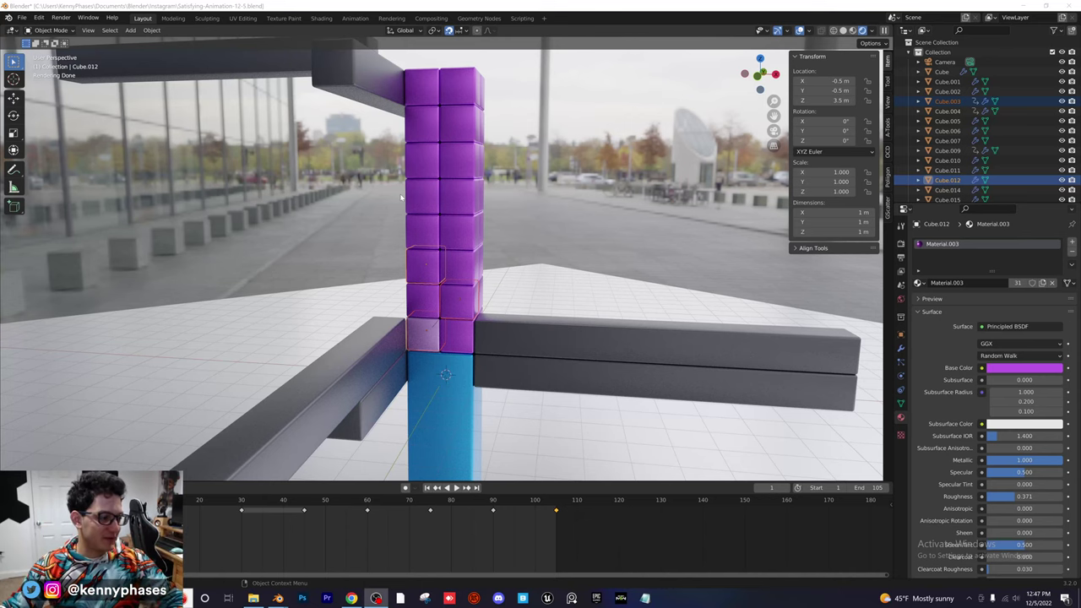
# - From the front view, link light purple Material.007 from the lowest left cube to alternating purple cubes in both columns, forming a checkerboard
pyautogui.click(758, 76)
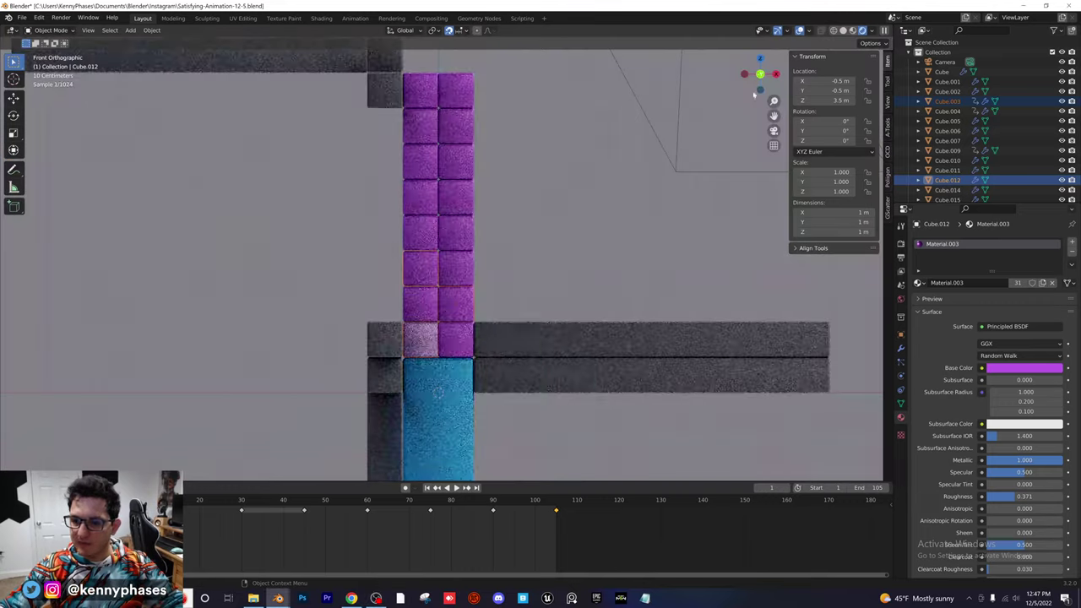
pyautogui.scroll(3, 531, 239)
pyautogui.scroll(-2, 507, 278)
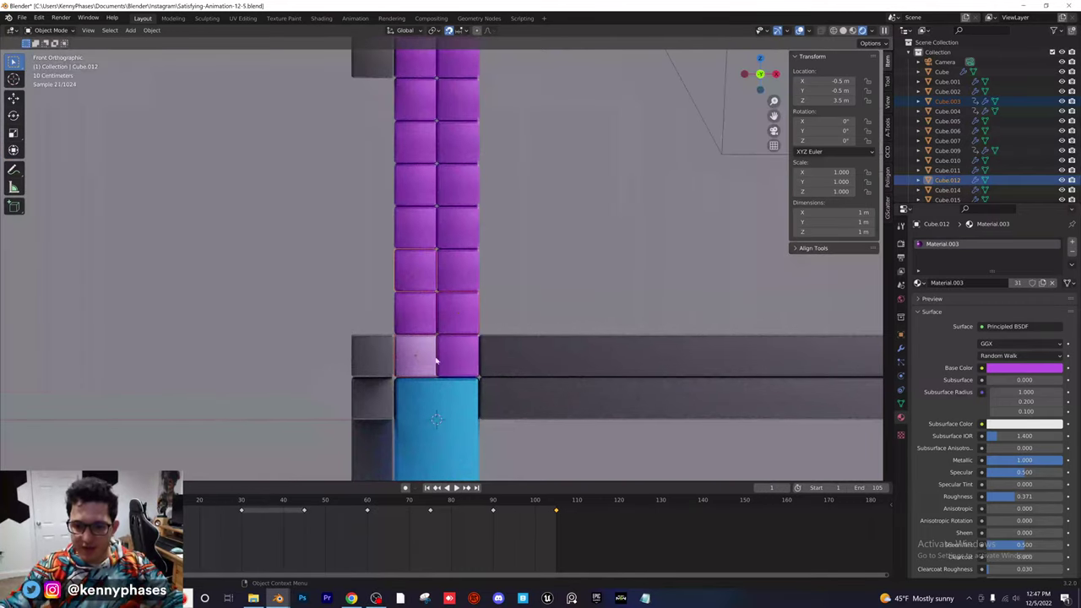
pyautogui.click(498, 308)
pyautogui.click(420, 354)
pyautogui.click(459, 316)
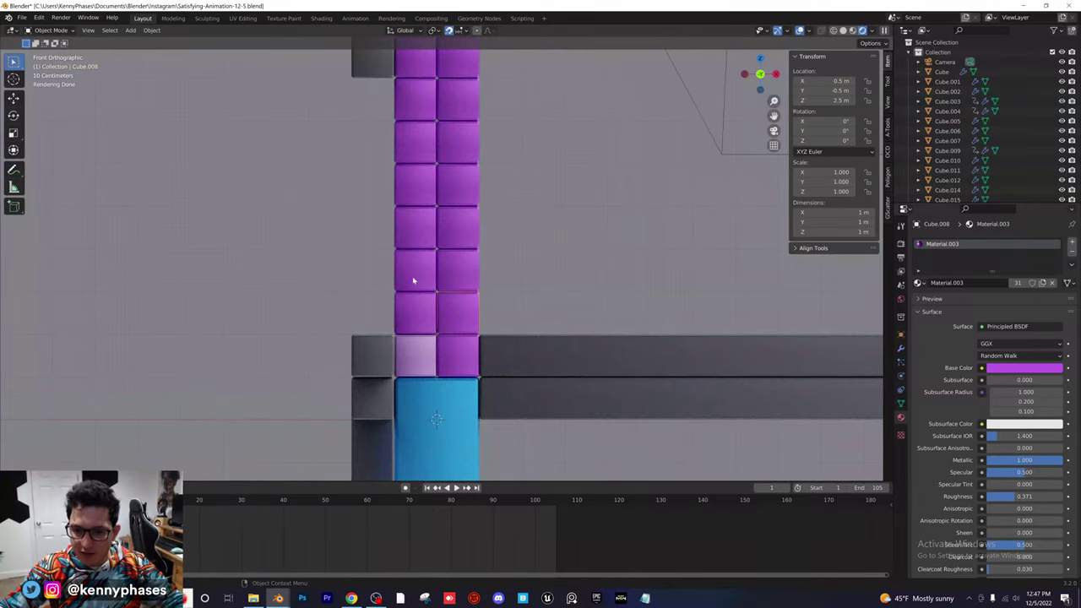
pyautogui.keyDown('shift'); pyautogui.click(415, 274); pyautogui.keyUp('shift')
pyautogui.keyDown('shift'); pyautogui.click(448, 239); pyautogui.keyUp('shift')
pyautogui.keyDown('shift'); pyautogui.click(425, 185); pyautogui.keyUp('shift')
pyautogui.keyDown('shift'); pyautogui.click(461, 147); pyautogui.keyUp('shift')
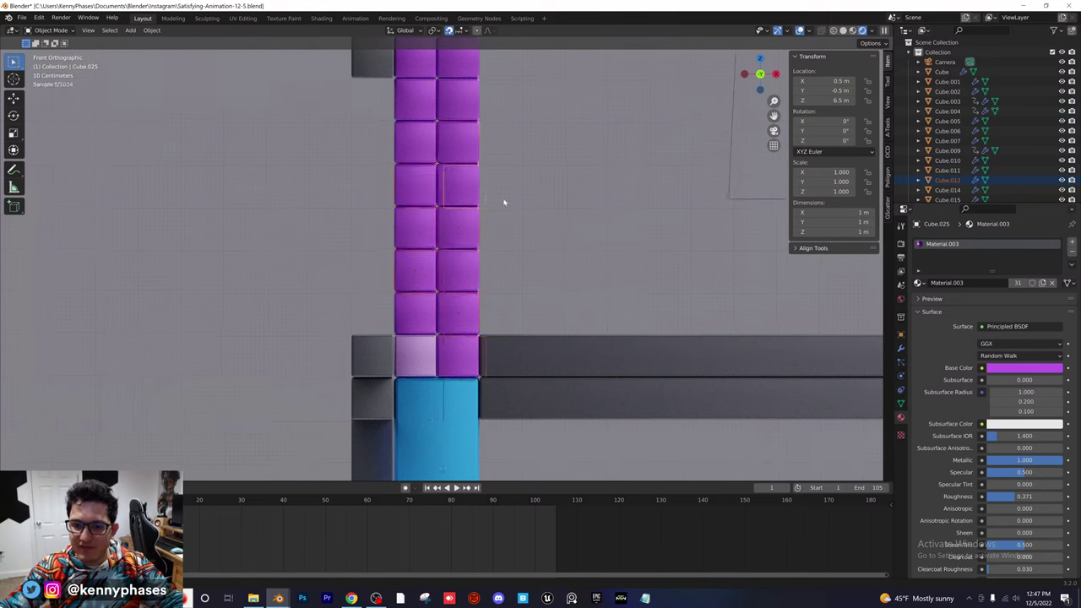
pyautogui.keyDown('shift'); pyautogui.moveTo(504, 203); pyautogui.dragTo(511, 272, button='middle'); pyautogui.keyUp('shift')
pyautogui.keyDown('shift'); pyautogui.click(423, 418); pyautogui.keyUp('shift')
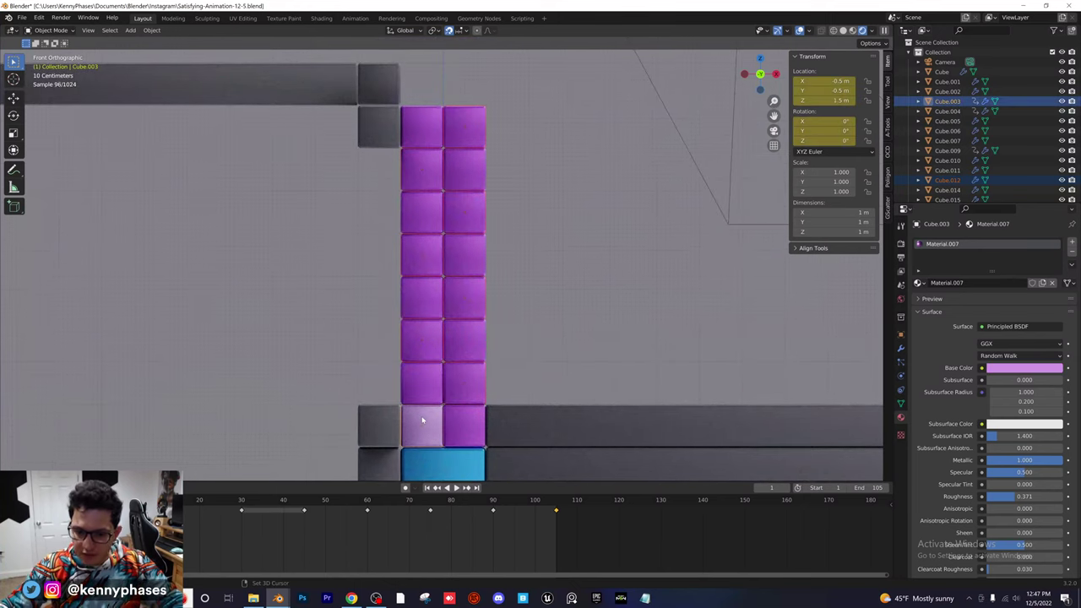
pyautogui.rightClick(422, 418)
pyautogui.click(423, 417)
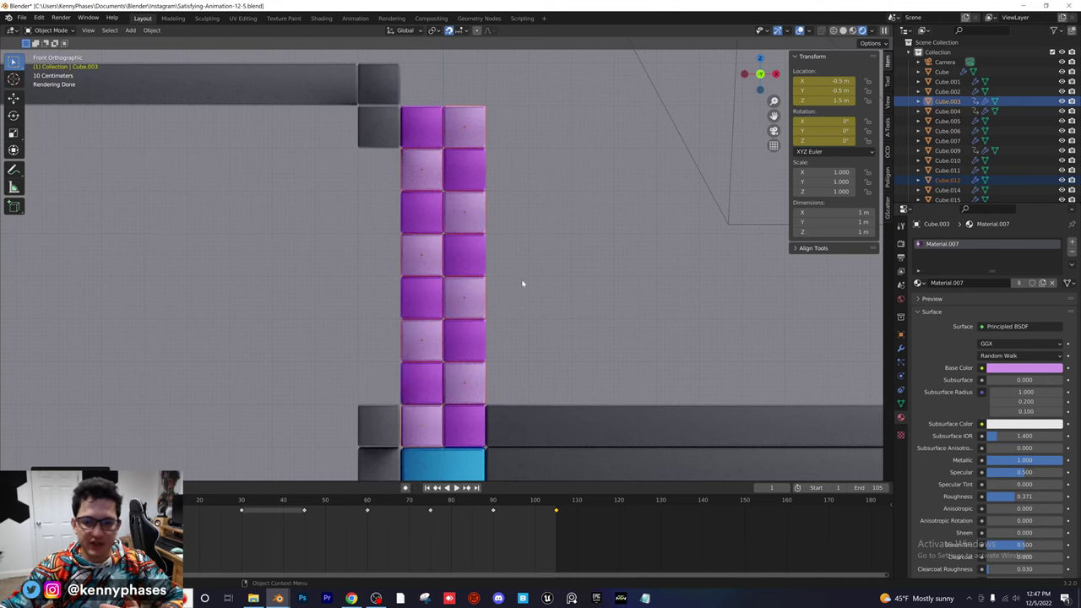
# - Link Material.007 to alternating purple cubes in the unfinished rear column on the tower's +X side, continuing the checkerboard
pyautogui.moveTo(490, 326); pyautogui.dragTo(459, 379, button='middle')
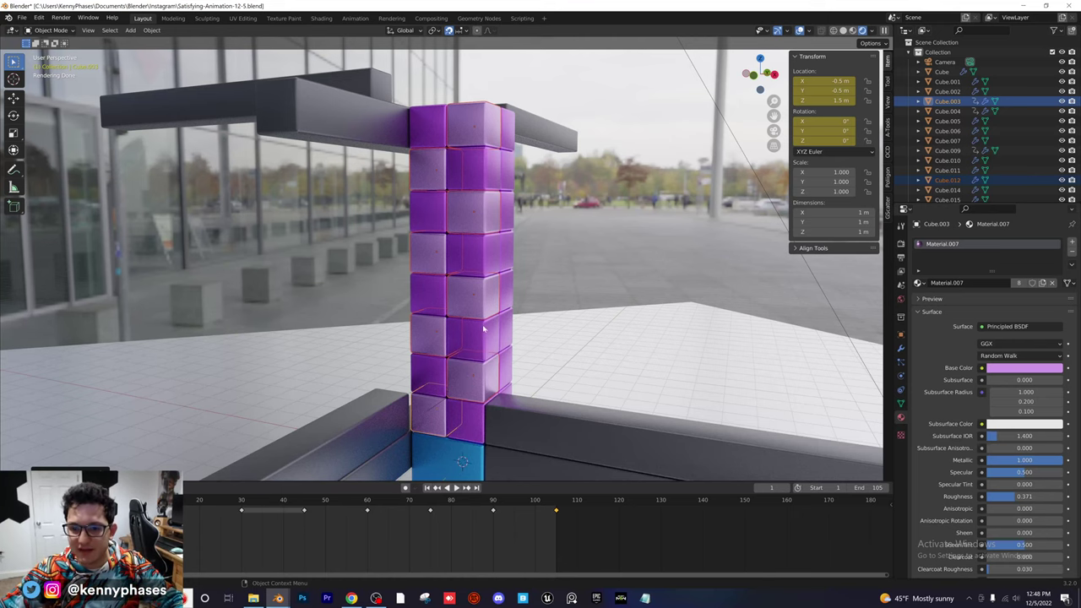
pyautogui.moveTo(484, 330); pyautogui.dragTo(529, 344, button='middle')
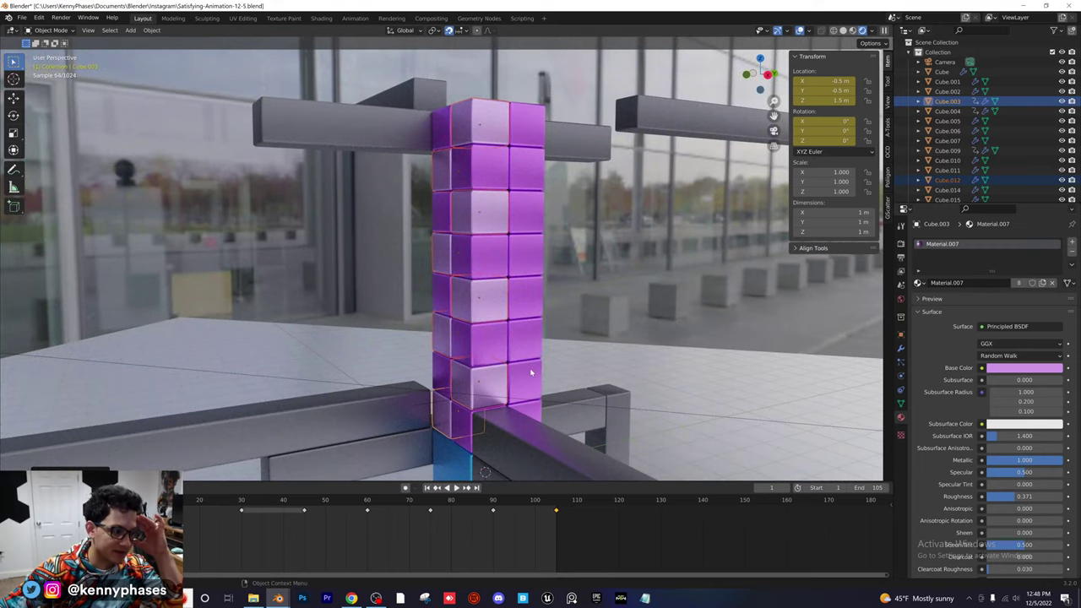
pyautogui.moveTo(581, 429); pyautogui.dragTo(529, 400, button='middle')
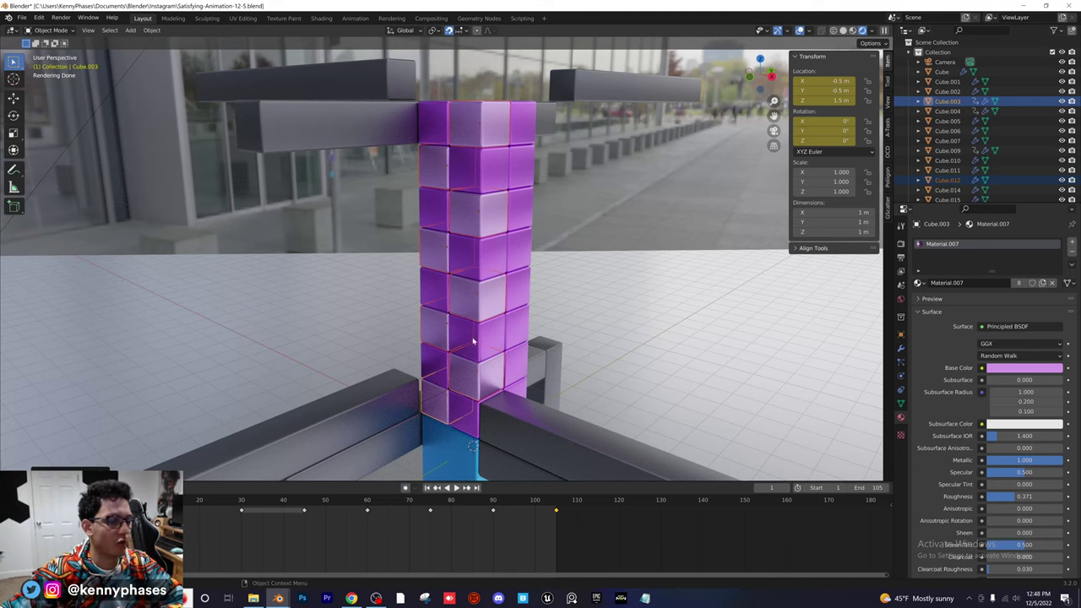
pyautogui.press('KP_0')
pyautogui.scroll(3, 440, 239)
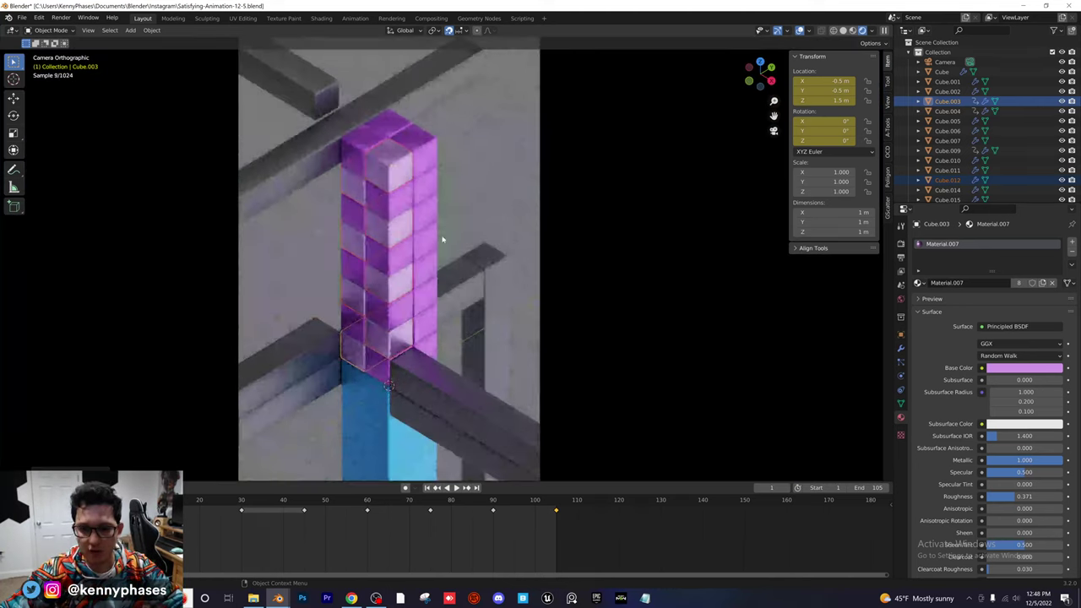
pyautogui.click(422, 158)
pyautogui.moveTo(422, 158); pyautogui.dragTo(482, 176, button='middle')
pyautogui.moveTo(509, 214); pyautogui.dragTo(512, 273, button='middle')
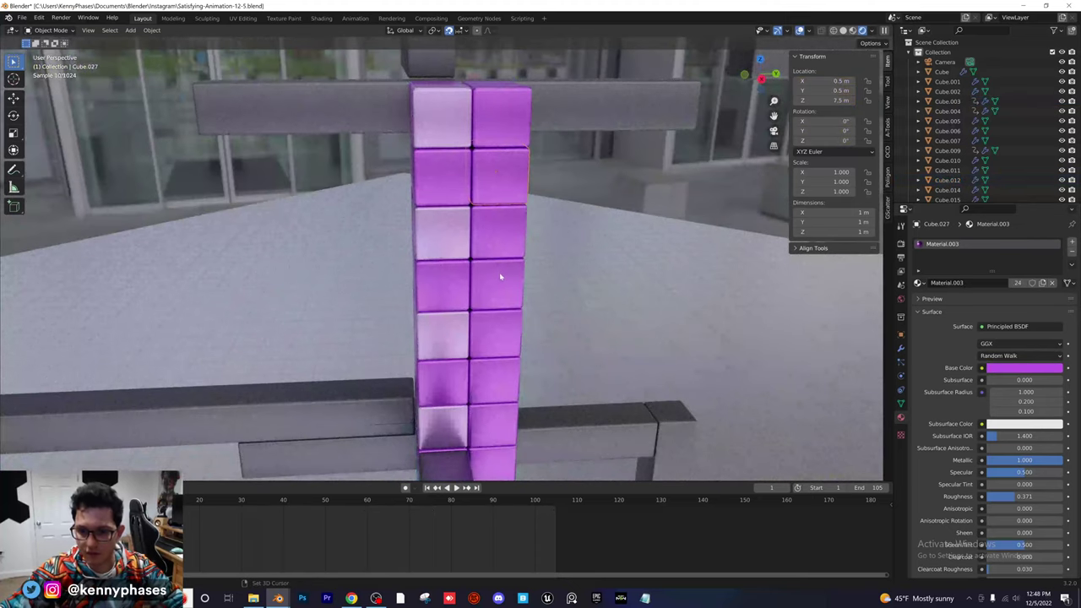
pyautogui.click(496, 395)
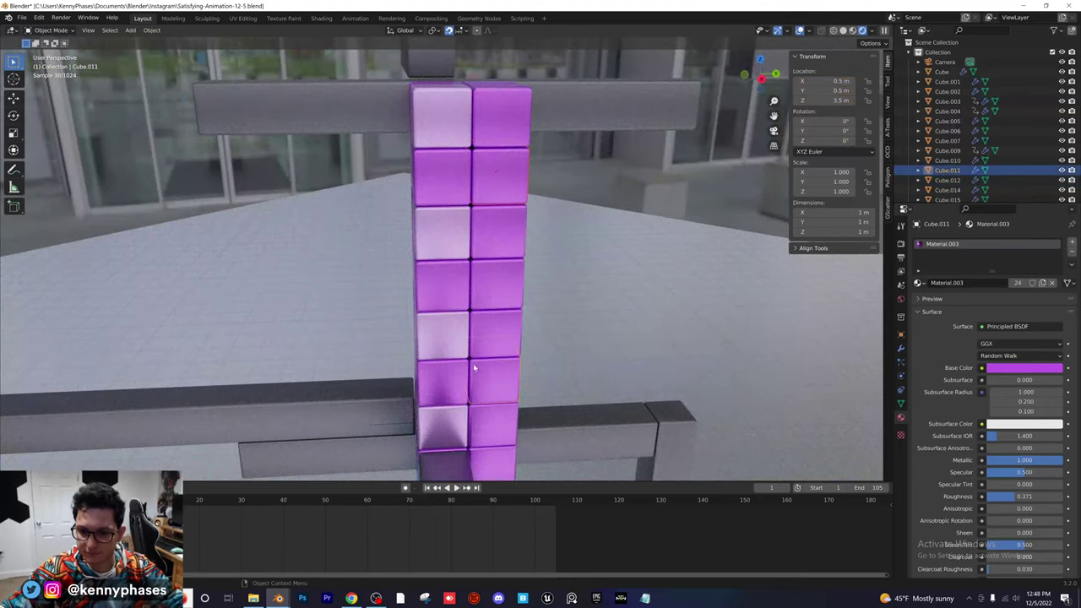
pyautogui.keyDown('shift'); pyautogui.click(448, 355); pyautogui.keyUp('shift')
pyautogui.hotkey('ctrl', 'l')
pyautogui.click(449, 357)
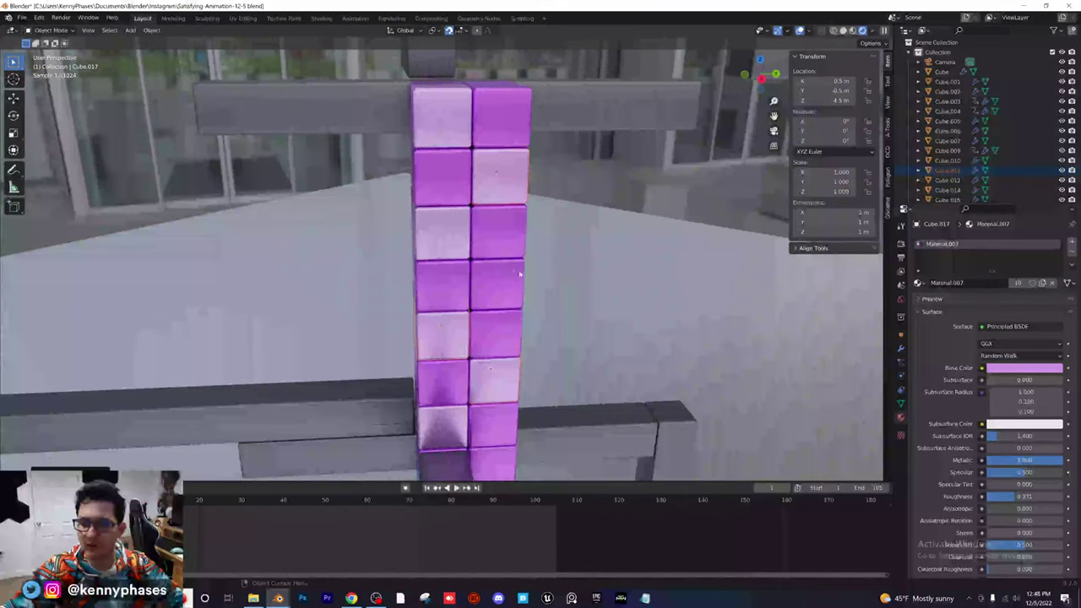
pyautogui.click(457, 242)
# - Link Material.007 to the four alternating purple cubes in the remaining back corner column of the tower
pyautogui.moveTo(566, 250); pyautogui.dragTo(462, 140, button='middle')
pyautogui.click(431, 243)
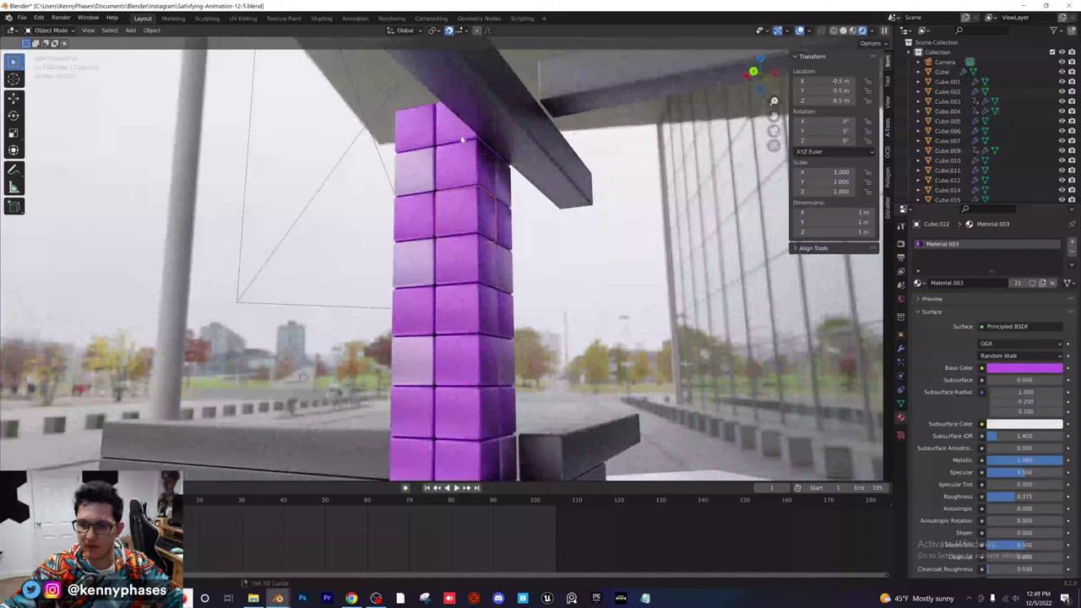
pyautogui.click(461, 312)
pyautogui.keyDown('shift'); pyautogui.click(459, 417); pyautogui.keyUp('shift')
pyautogui.keyDown('shift'); pyautogui.click(419, 378); pyautogui.keyUp('shift')
pyautogui.hotkey('ctrl', 'l')
pyautogui.click(418, 376)
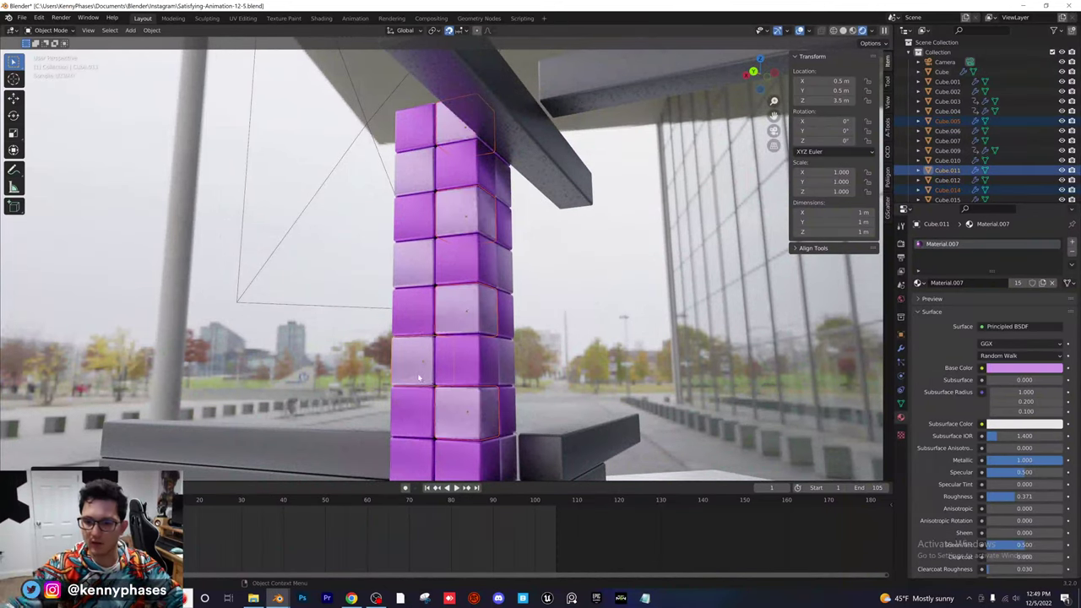
# - Link Material.007 to the remaining bottom cube on the back of the tower, directly above the blue block
pyautogui.moveTo(418, 376); pyautogui.dragTo(486, 384, button='middle')
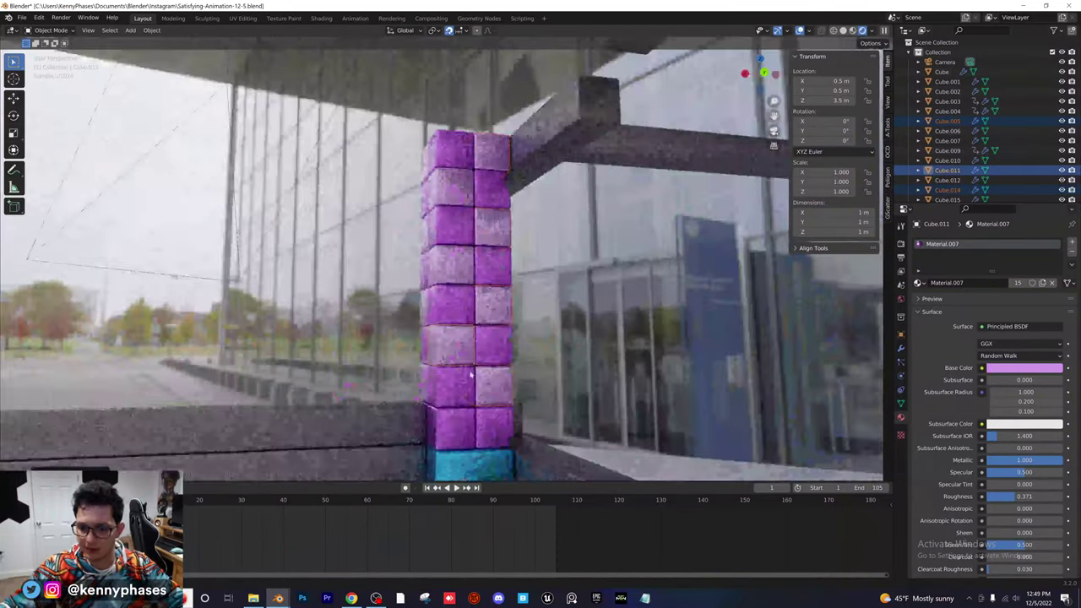
pyautogui.click(495, 386)
pyautogui.click(490, 397)
pyautogui.hotkey('ctrl', 'l')
pyautogui.click(490, 397)
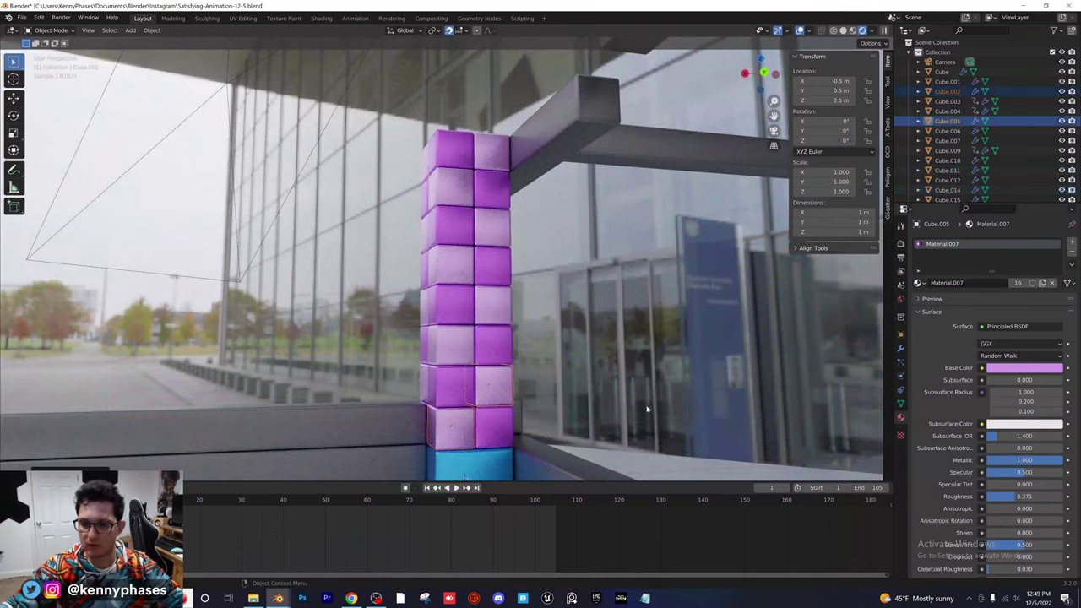
# - Check the checkerboard colouring around the tower and save the Blender file
pyautogui.moveTo(489, 397); pyautogui.dragTo(575, 385, button='middle')
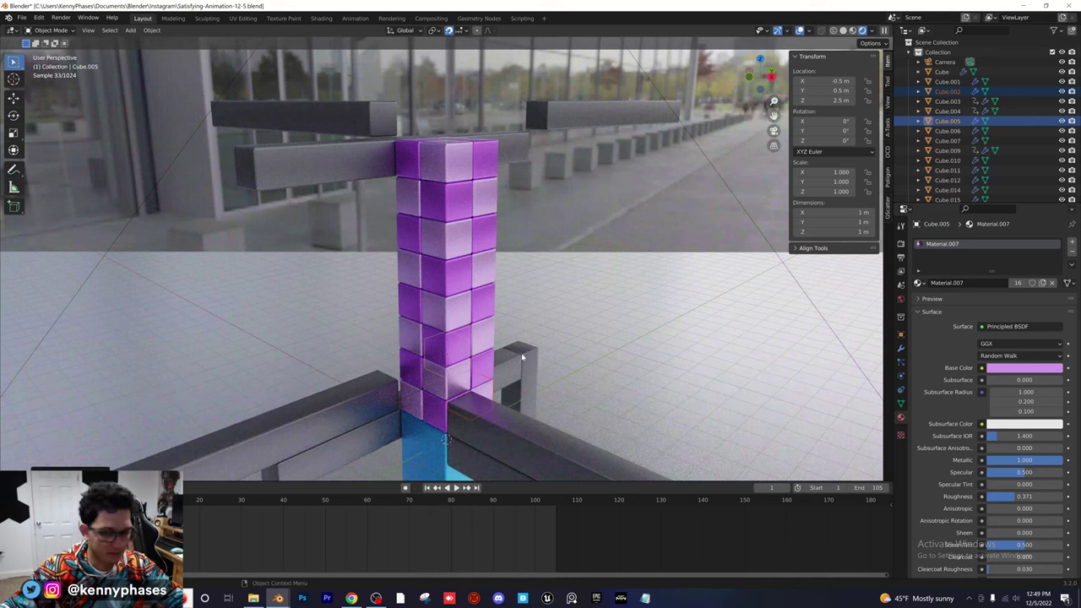
pyautogui.moveTo(522, 358); pyautogui.dragTo(416, 417, button='middle')
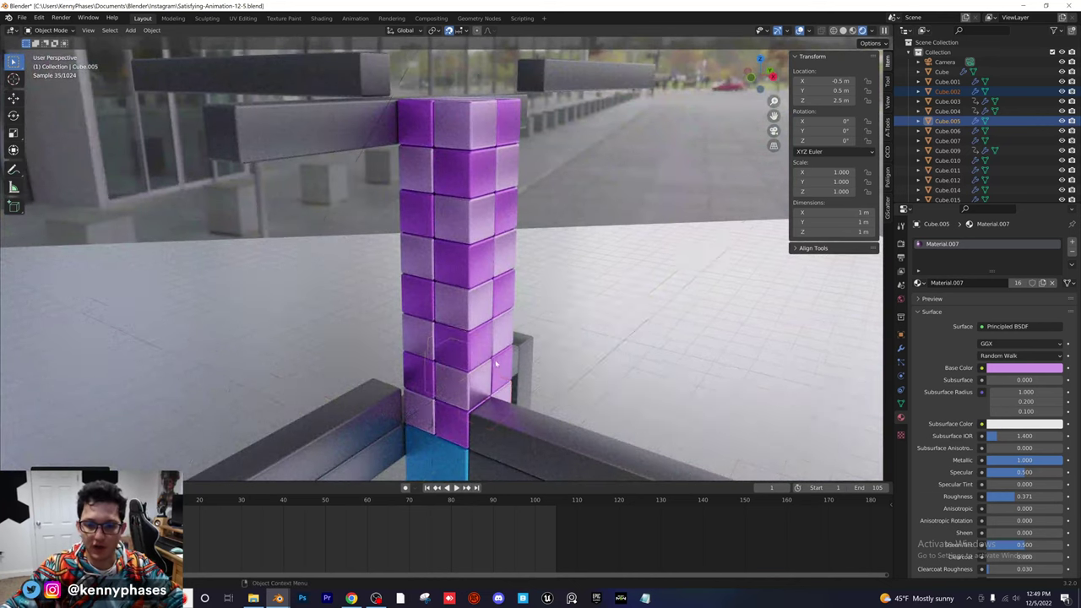
pyautogui.scroll(1, 496, 363)
pyautogui.keyDown('shift'); pyautogui.moveTo(536, 372); pyautogui.dragTo(531, 366, button='middle'); pyautogui.keyUp('shift')
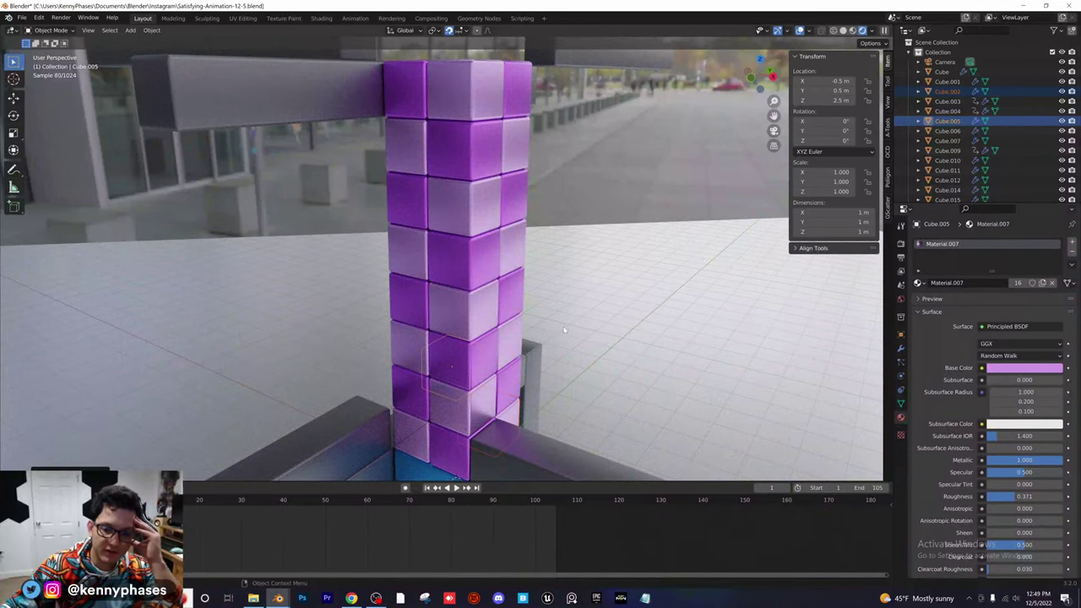
pyautogui.scroll(-3, 564, 329)
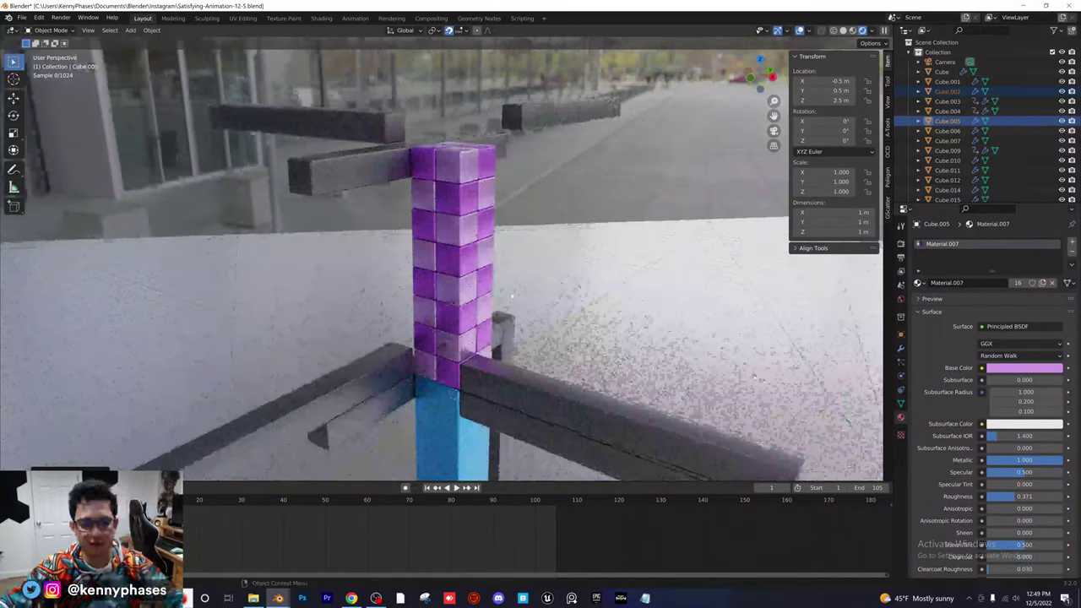
pyautogui.hotkey('ctrl', 's')
# - Look through the camera and compare the tower in Material Preview and Rendered shading
pyautogui.press('KP_0')
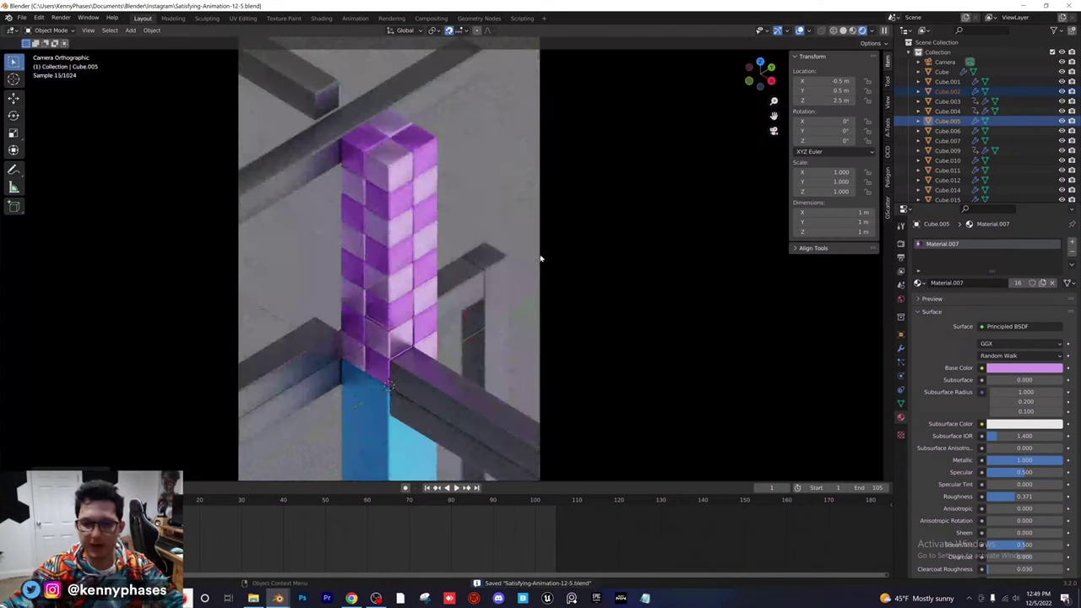
pyautogui.press('Home')
pyautogui.scroll(1, 406, 284)
pyautogui.keyDown('shift'); pyautogui.moveTo(480, 280); pyautogui.dragTo(516, 290, button='middle'); pyautogui.keyUp('shift')
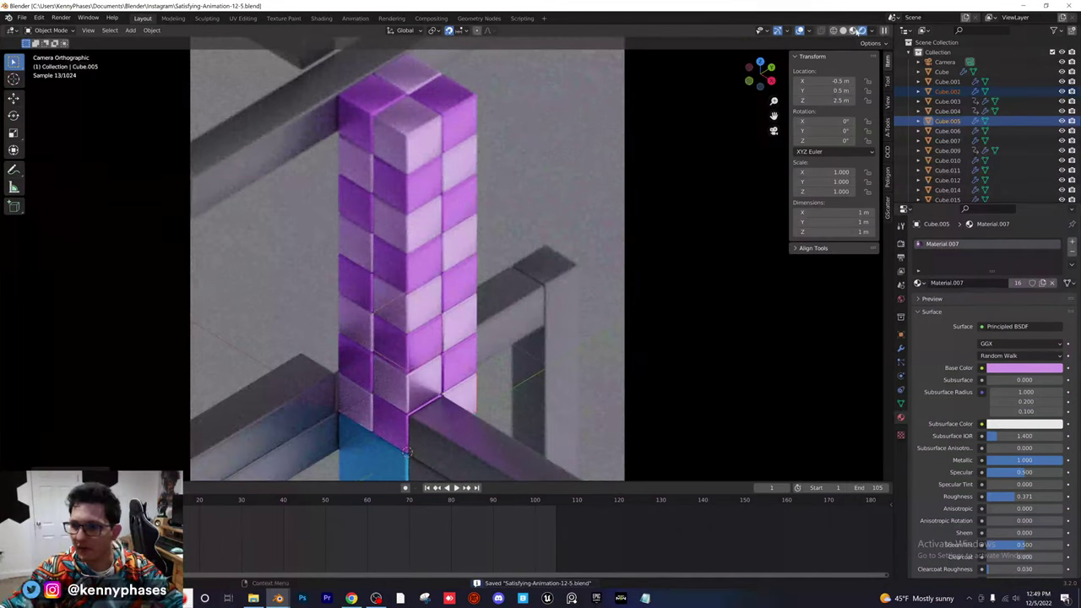
pyautogui.click(853, 30)
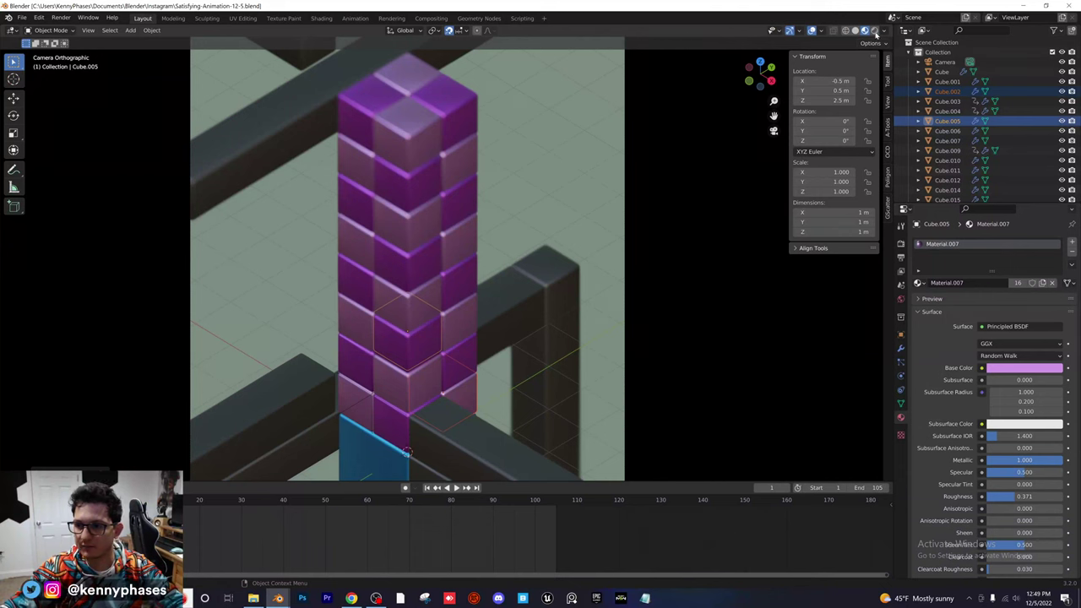
pyautogui.click(874, 31)
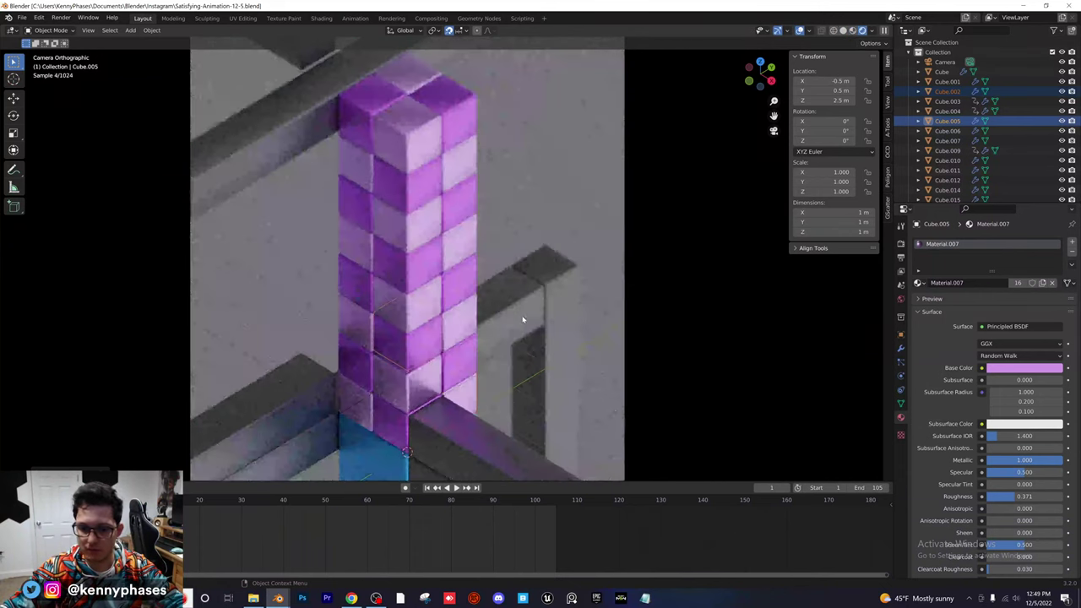
# - Play the animation to frame 41 and examine how the cube colours line up around the tower's base
pyautogui.press('space')
pyautogui.press('space')
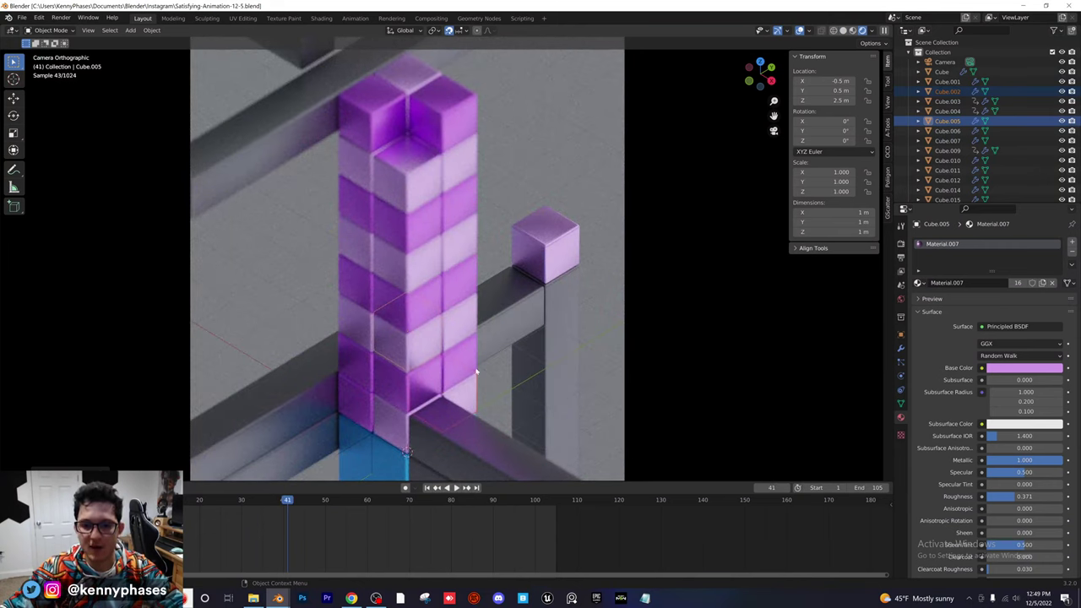
pyautogui.moveTo(510, 370); pyautogui.dragTo(596, 295, button='middle')
pyautogui.keyDown('shift'); pyautogui.moveTo(481, 473); pyautogui.dragTo(425, 309, button='middle'); pyautogui.keyUp('shift')
pyautogui.scroll(1, 516, 370)
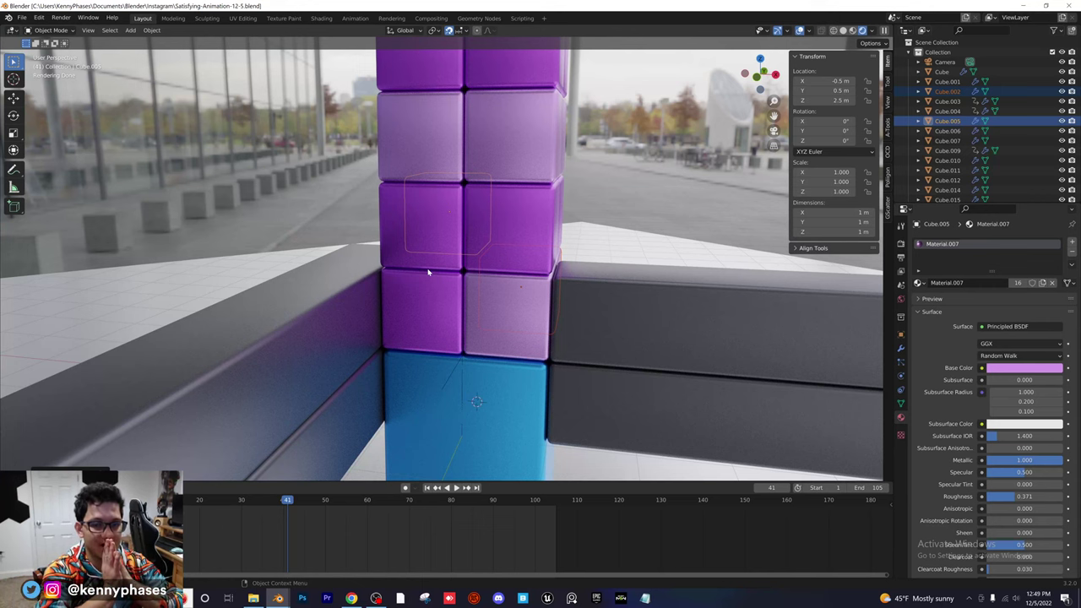
pyautogui.moveTo(442, 278); pyautogui.dragTo(376, 277, button='middle')
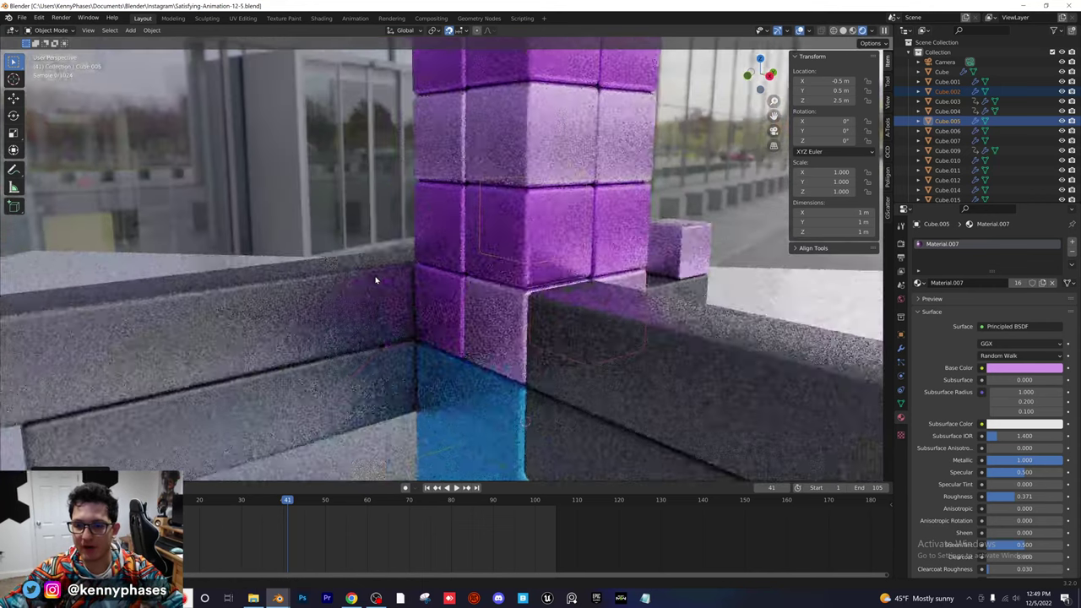
pyautogui.scroll(1, 379, 274)
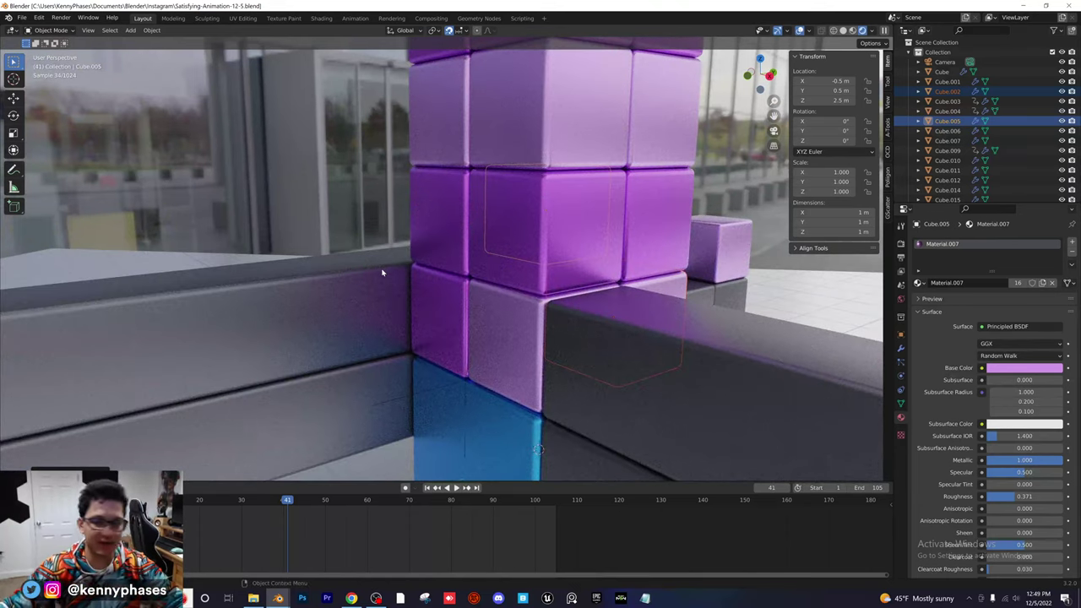
pyautogui.scroll(-5, 495, 250)
pyautogui.moveTo(507, 248); pyautogui.dragTo(503, 259, button='middle')
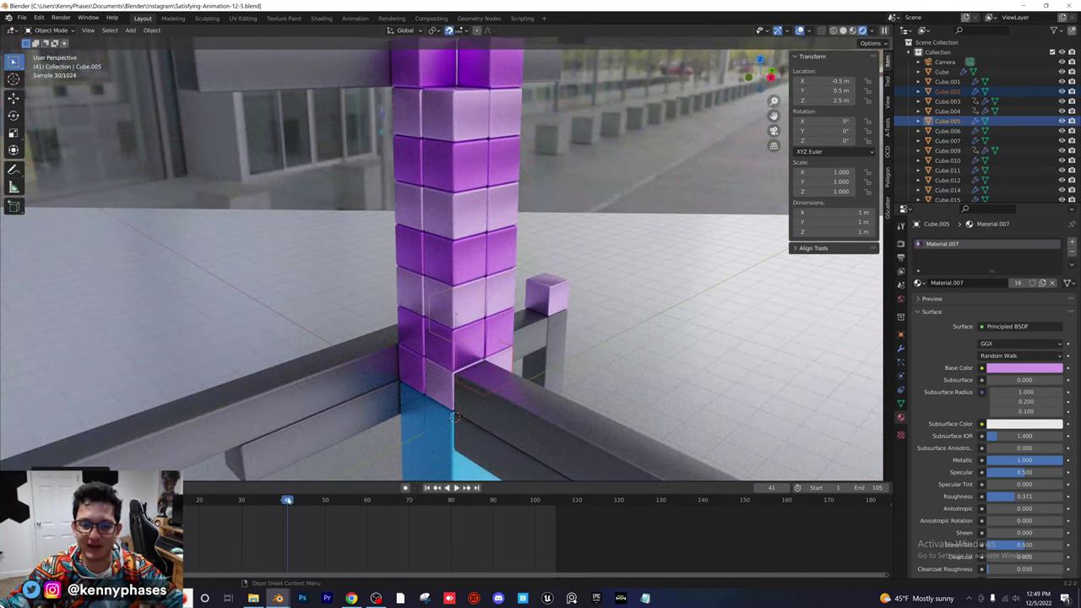
# - Replay the animation from frame 1 with the whole tower in view, then return to frame 1 in the camera view
pyautogui.moveTo(288, 501); pyautogui.dragTo(120, 500)
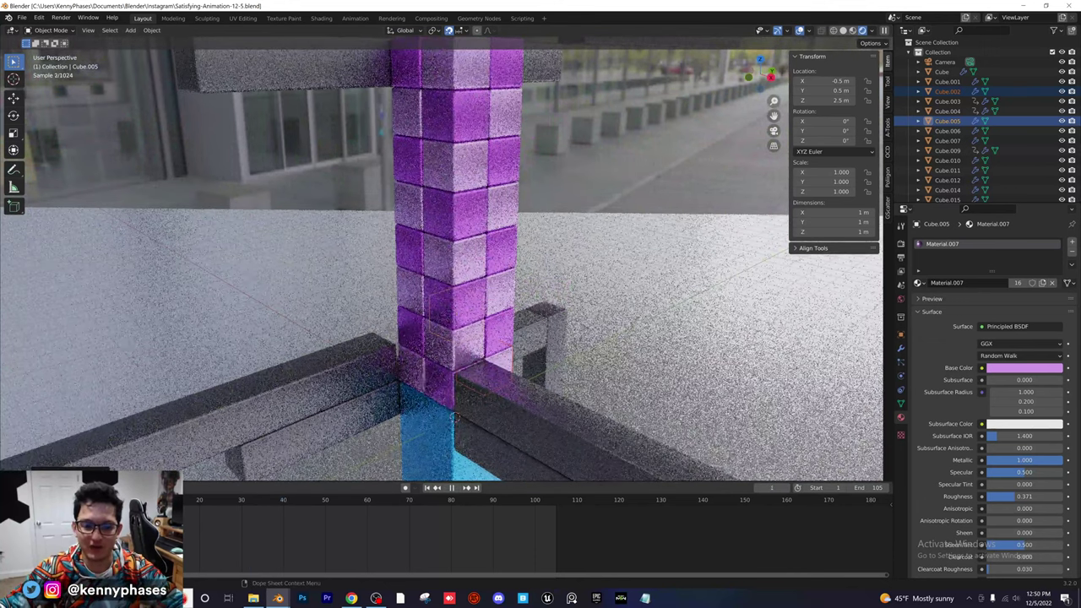
pyautogui.scroll(-1, 449, 285)
pyautogui.keyDown('shift'); pyautogui.moveTo(413, 328); pyautogui.dragTo(379, 361, button='middle'); pyautogui.keyUp('shift')
pyautogui.press('space')
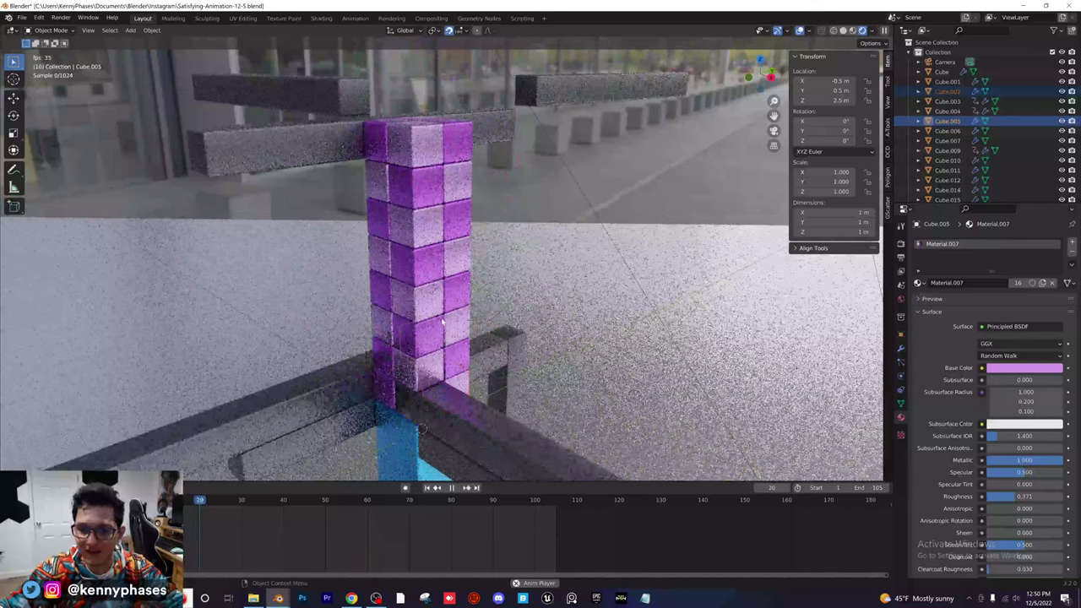
pyautogui.press('space')
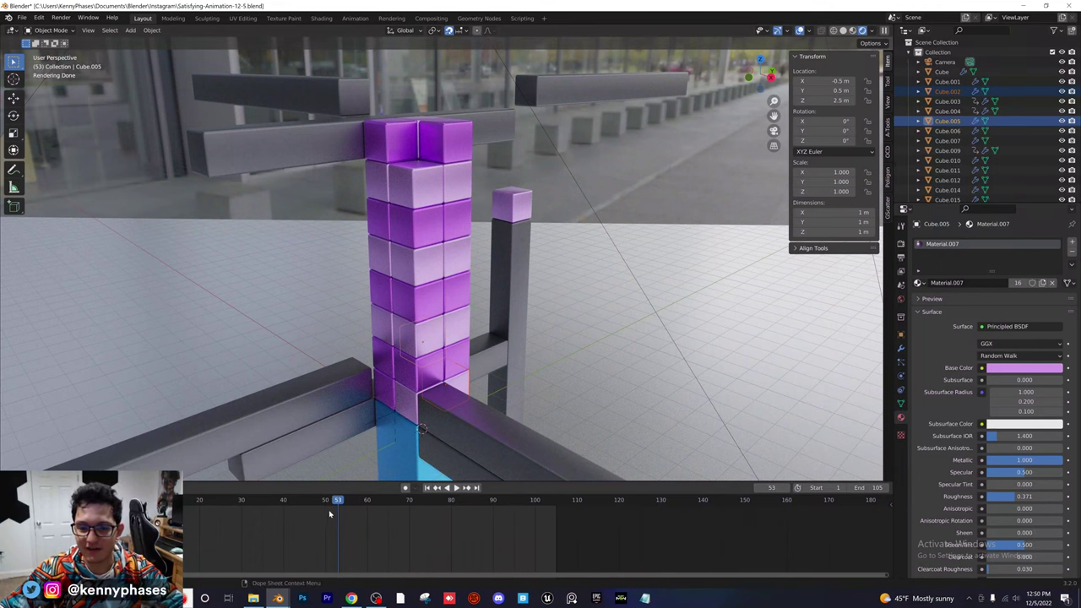
pyautogui.hotkey('shift', 'Left')
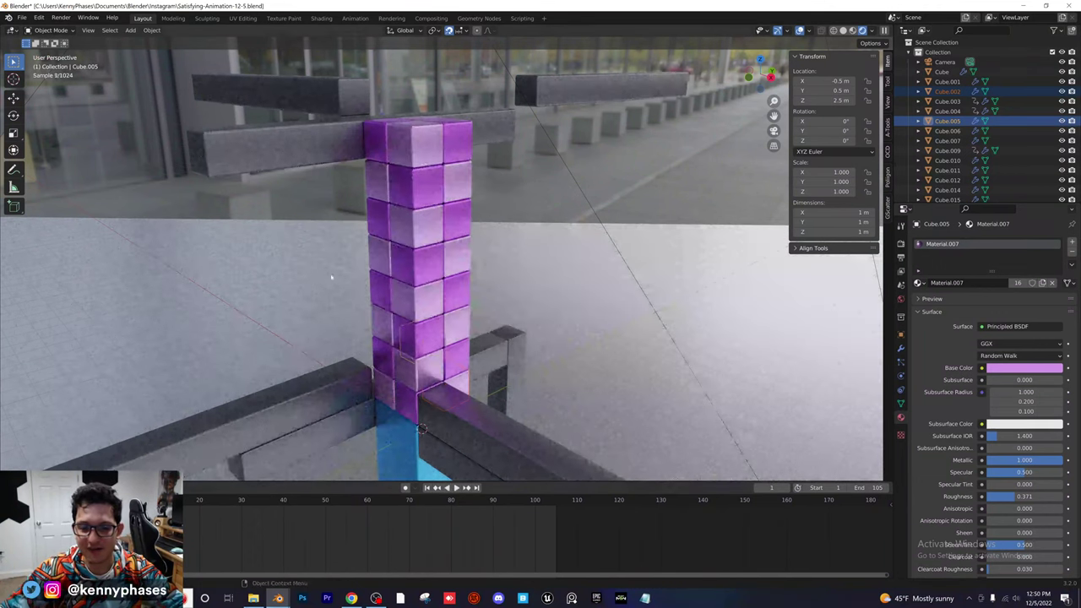
pyautogui.press('KP_0')
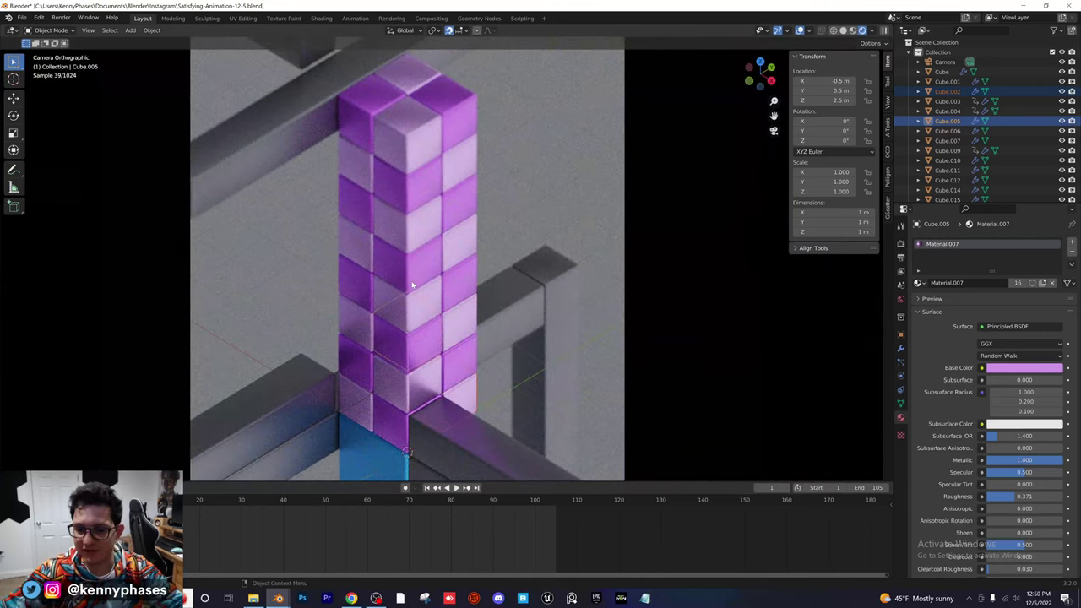
# - Play the looping animation in the rendered camera view and examine the tower's colour pattern at frame 31
pyautogui.press('space')
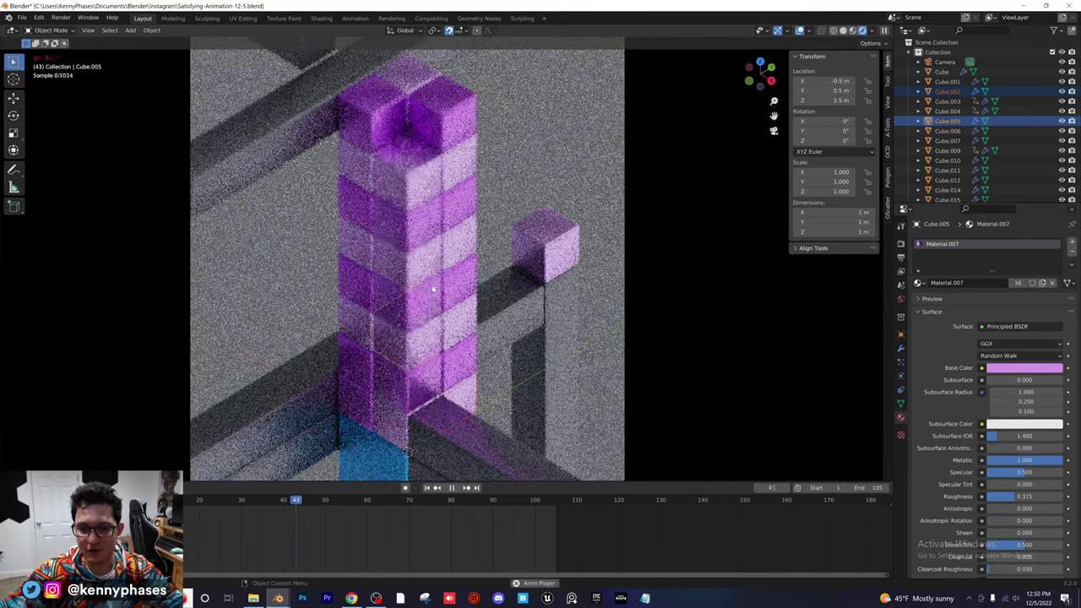
pyautogui.scroll(-1, 432, 290)
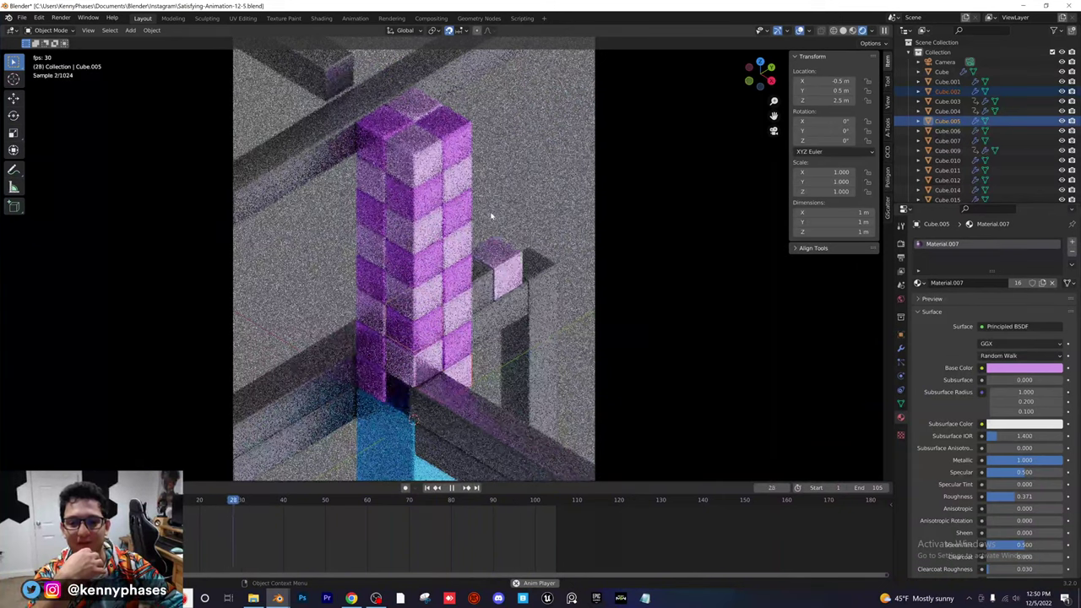
pyautogui.press('space')
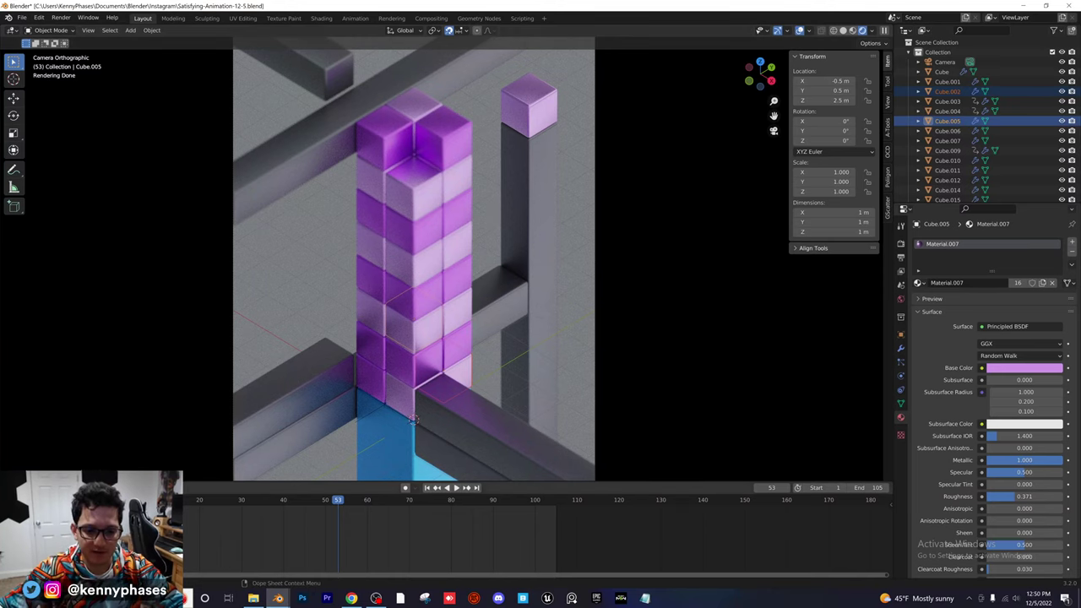
pyautogui.hotkey('shift', 'Left')
pyautogui.press('space')
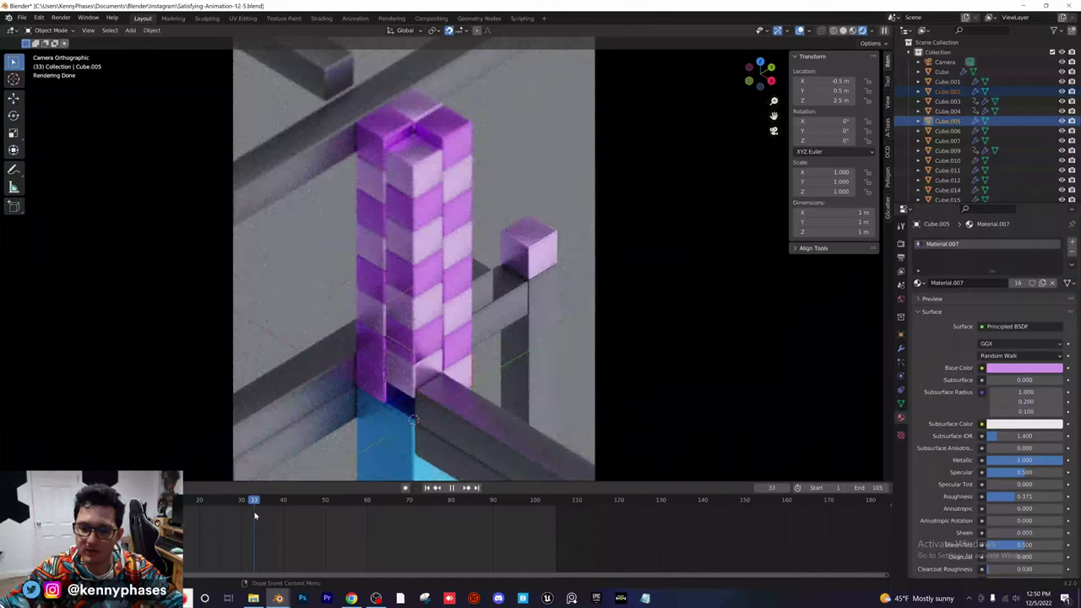
pyautogui.moveTo(255, 515)
pyautogui.mouseDown()
pyautogui.moveTo(234, 512)
pyautogui.moveTo(247, 517)
pyautogui.mouseUp()
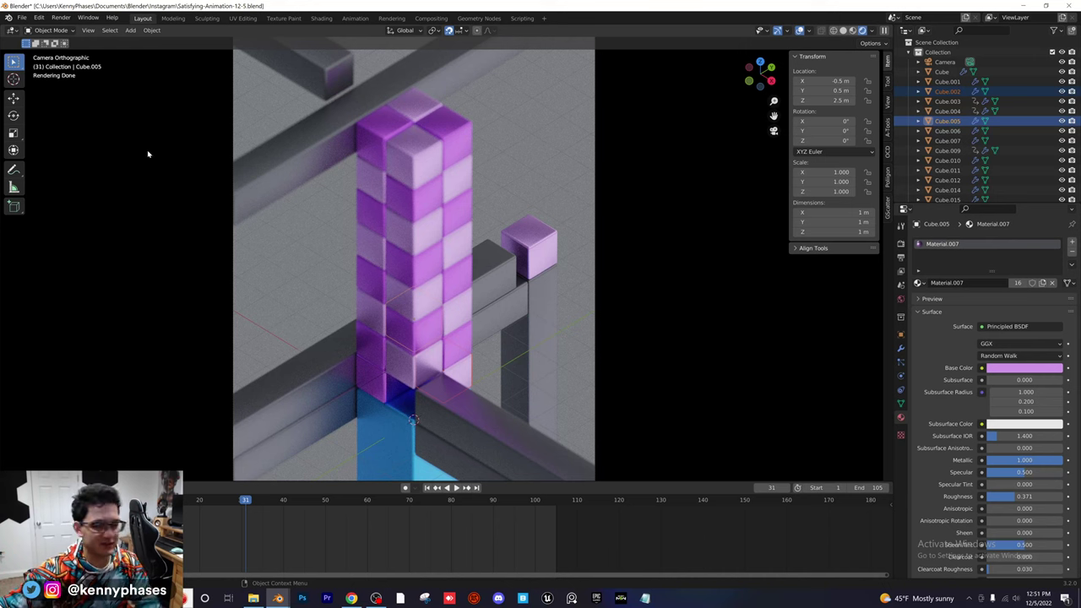
# - Replay the animation from frame 1 with more of the tower in view and inspect the moving cubes at frame 26
pyautogui.scroll(-1, 438, 390)
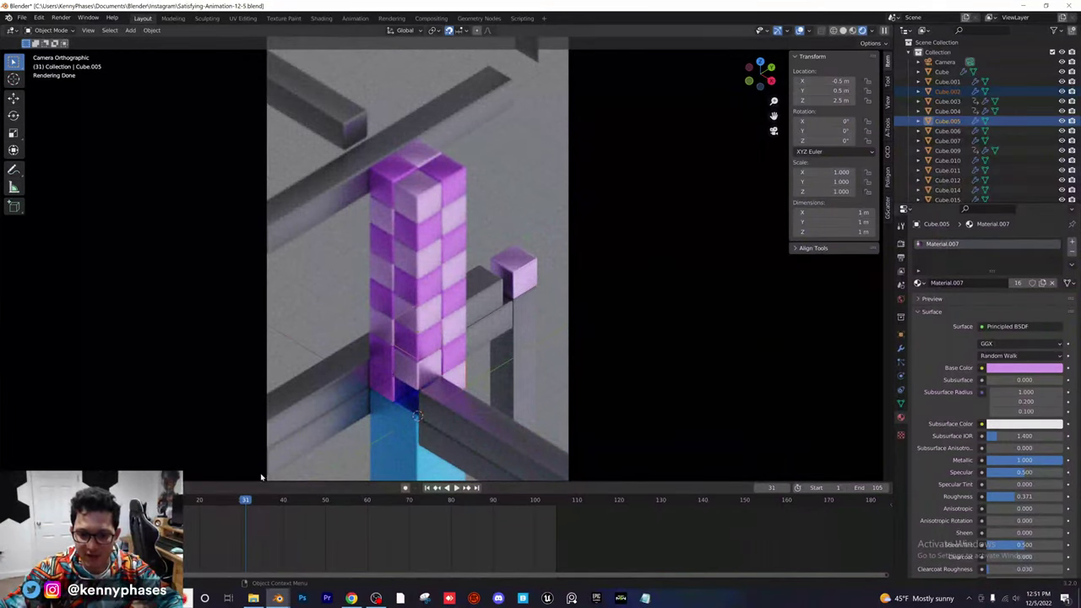
pyautogui.hotkey('shift', 'Left')
pyautogui.press('space')
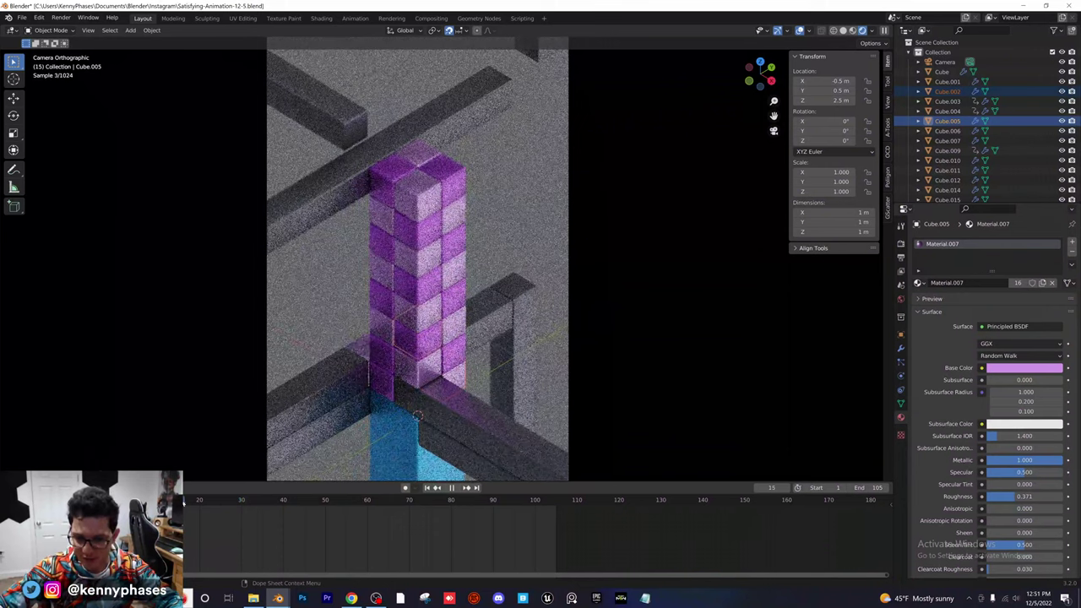
pyautogui.hotkey('shift', 'Left')
pyautogui.press('space')
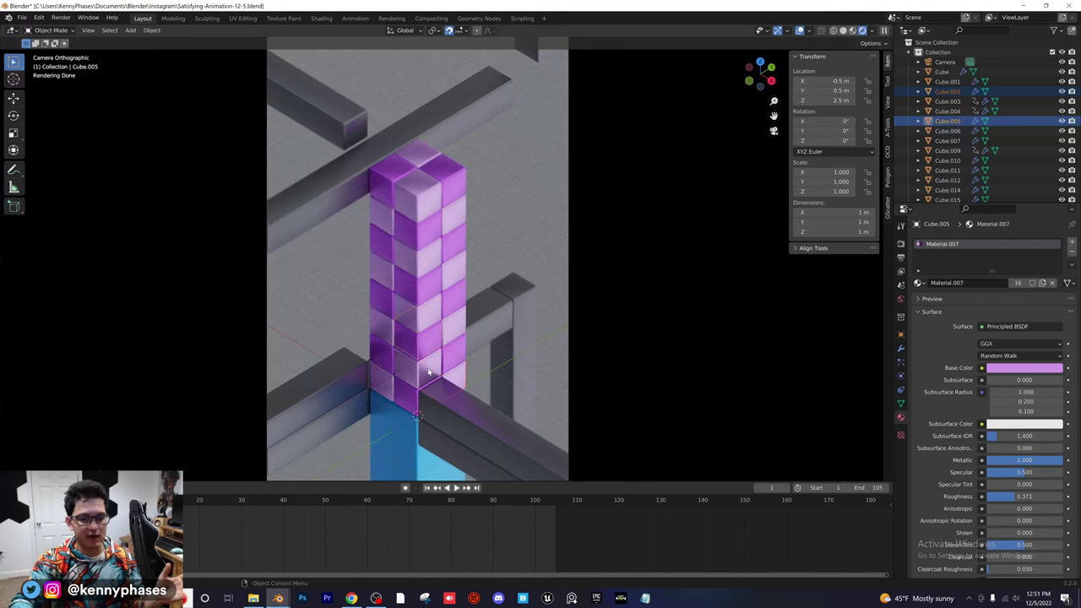
pyautogui.press('space')
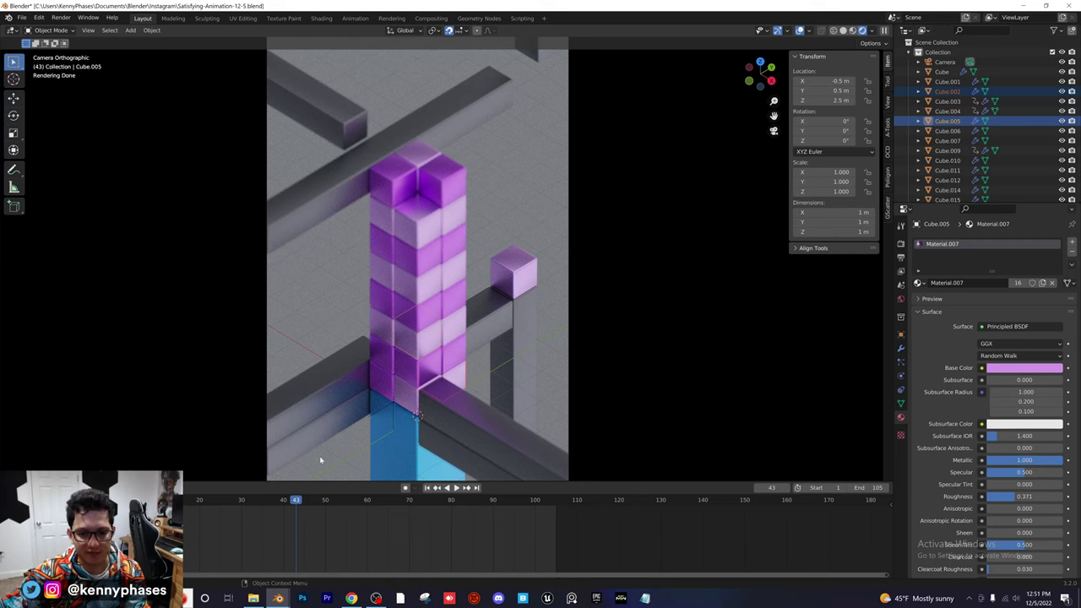
pyautogui.moveTo(284, 501); pyautogui.dragTo(224, 501)
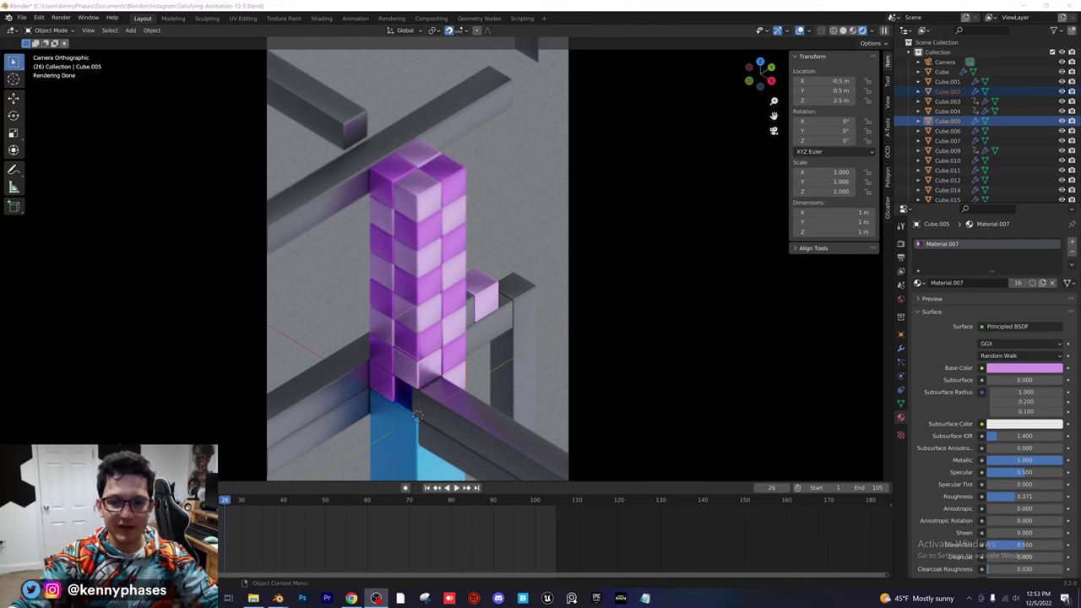
# - Check the checkerboard pattern through repeated playback of the loop, then return to frame 1
pyautogui.hotkey('shift', 'Left')
pyautogui.press('space')
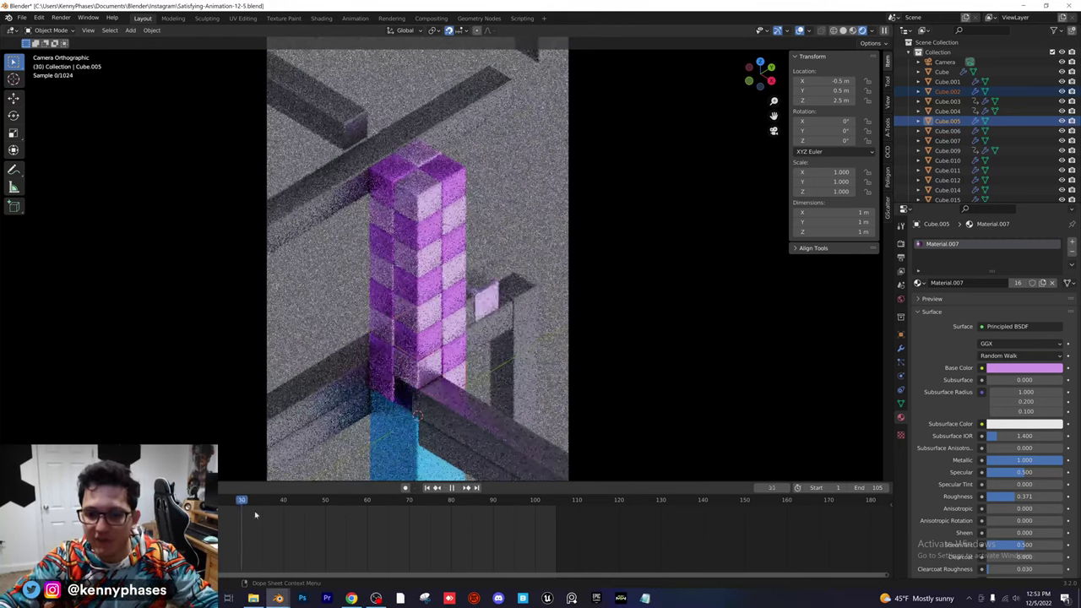
pyautogui.moveTo(174, 514)
pyautogui.mouseDown()
pyautogui.moveTo(286, 519)
pyautogui.moveTo(190, 513)
pyautogui.mouseUp()
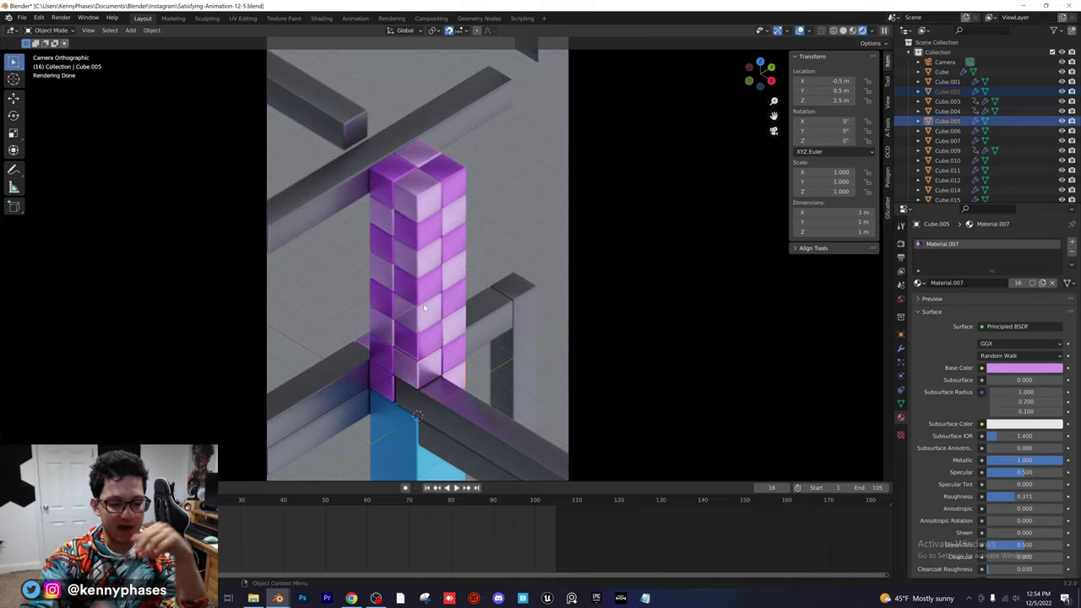
pyautogui.press('space')
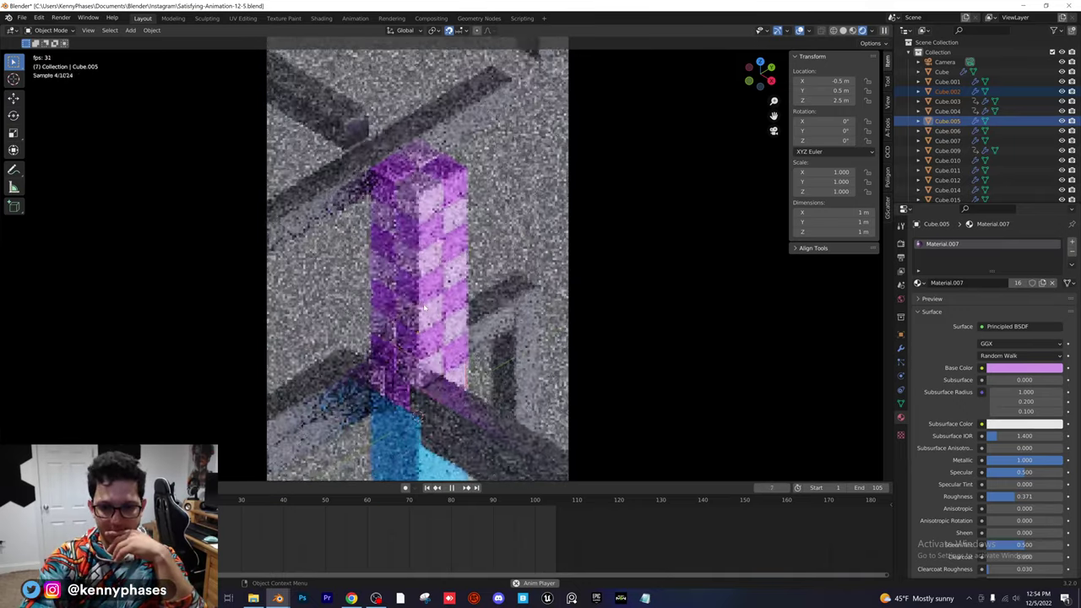
pyautogui.press('space')
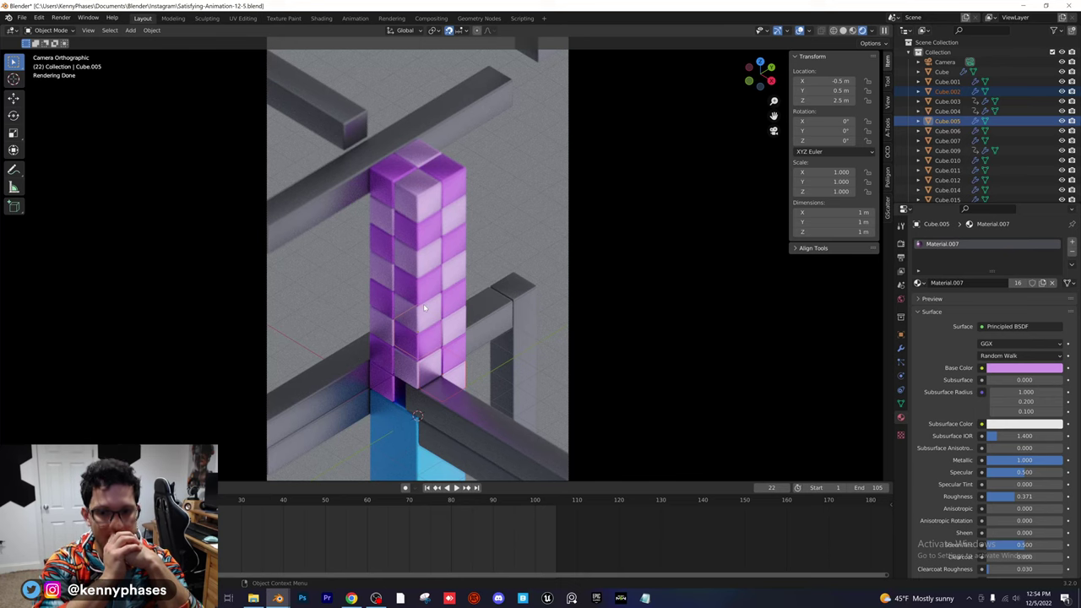
pyautogui.hotkey('shift', 'Left')
pyautogui.press('space')
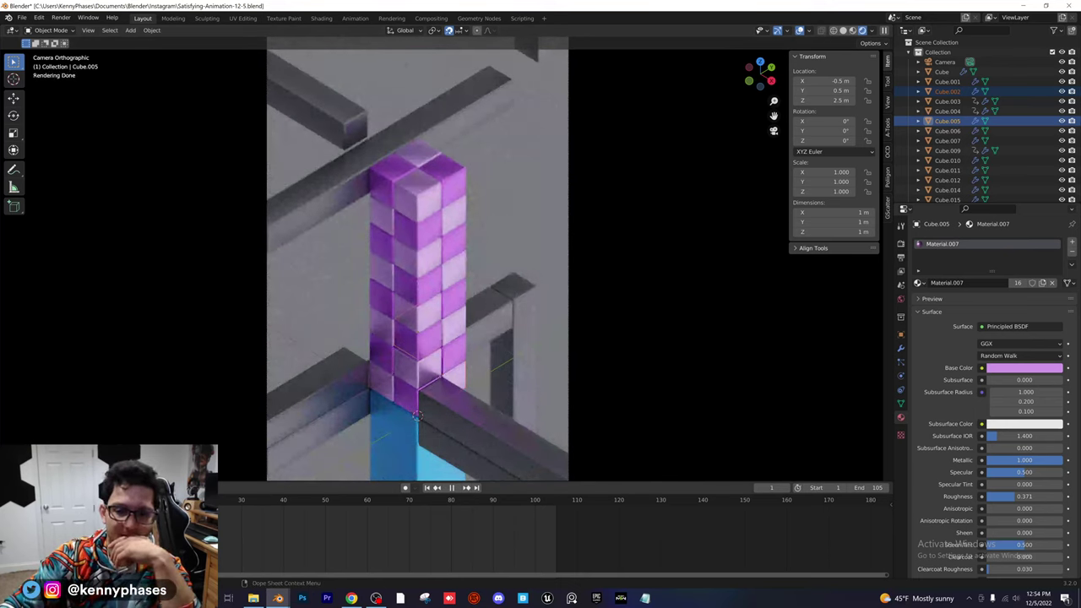
pyautogui.press('space')
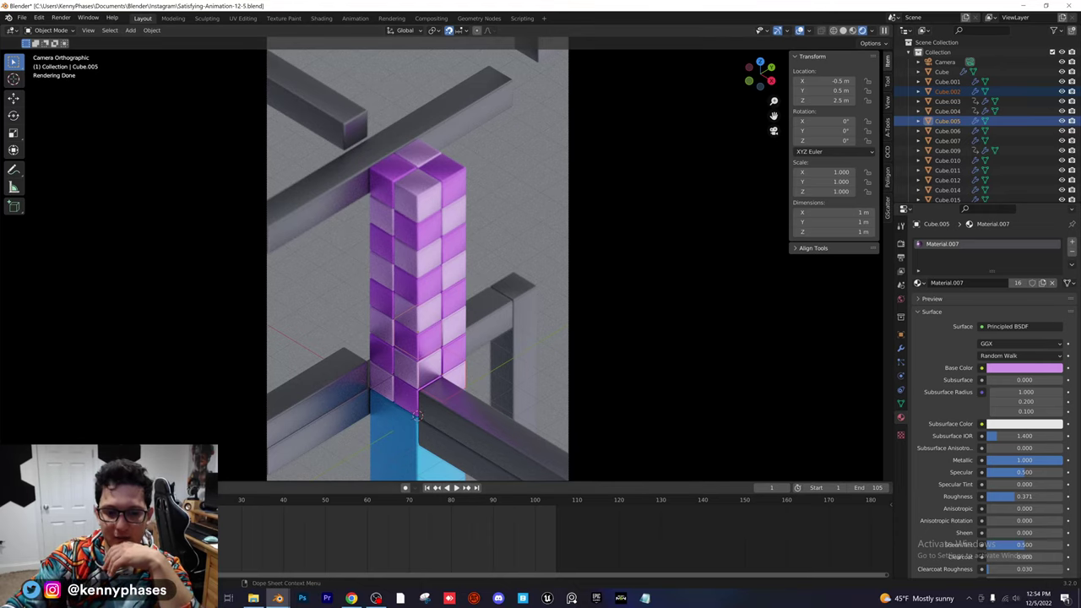
# - Examine the cubes on top of the tower up close at frame 80, then play the loop to frame 28
pyautogui.press('space')
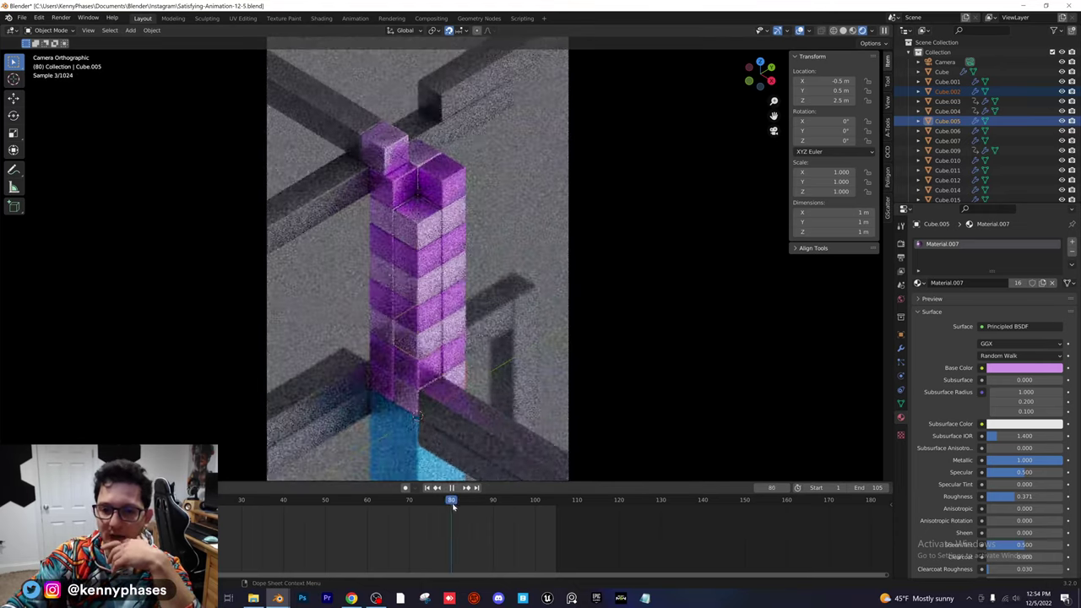
pyautogui.press('space')
pyautogui.scroll(6, 425, 221)
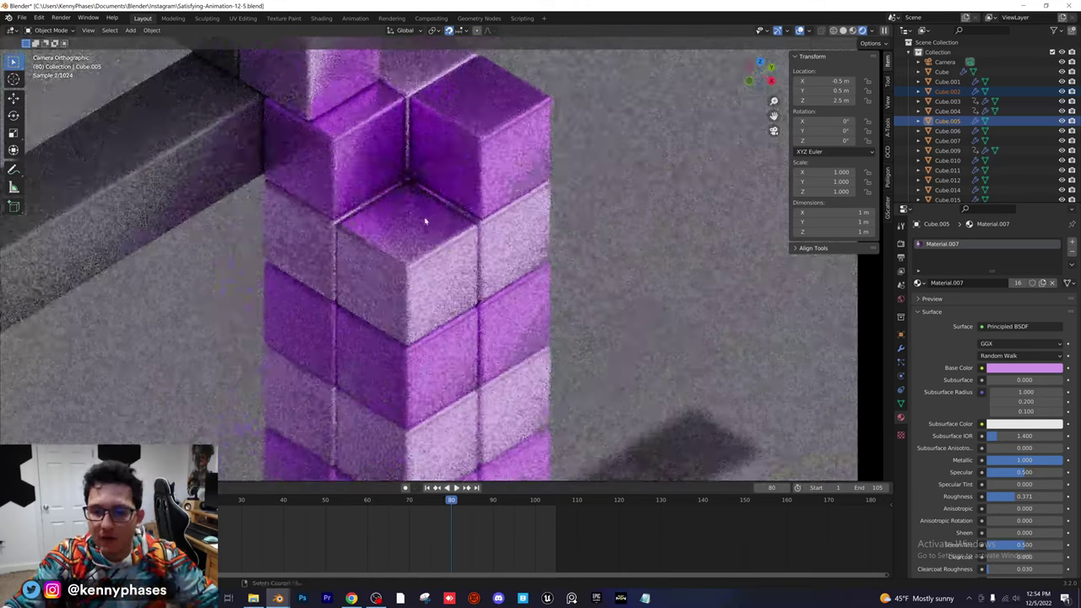
pyautogui.scroll(4, 425, 221)
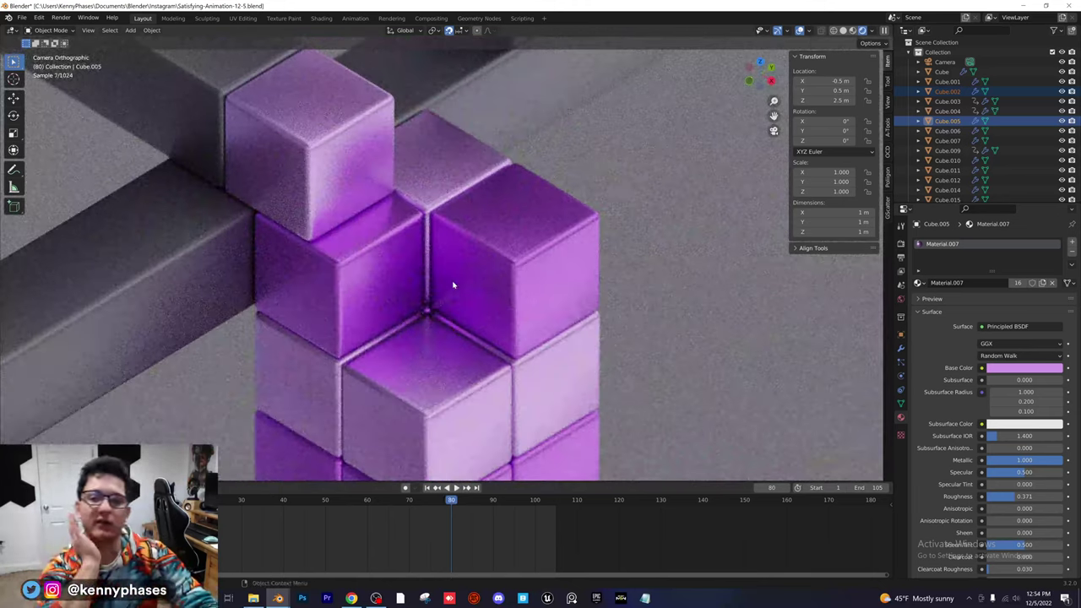
pyautogui.press('space')
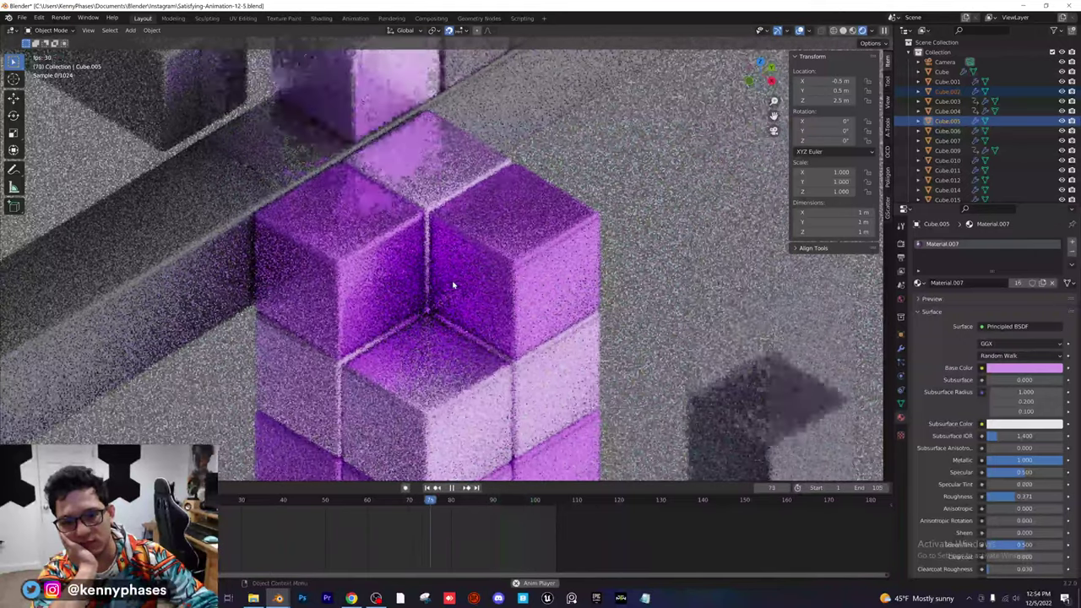
pyautogui.press('space')
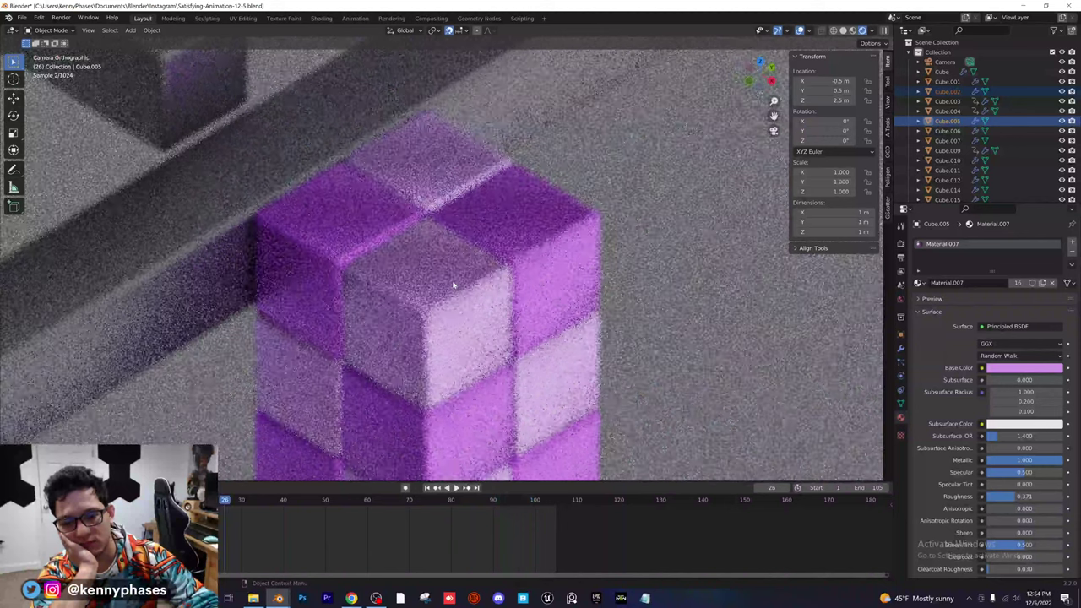
pyautogui.press('space')
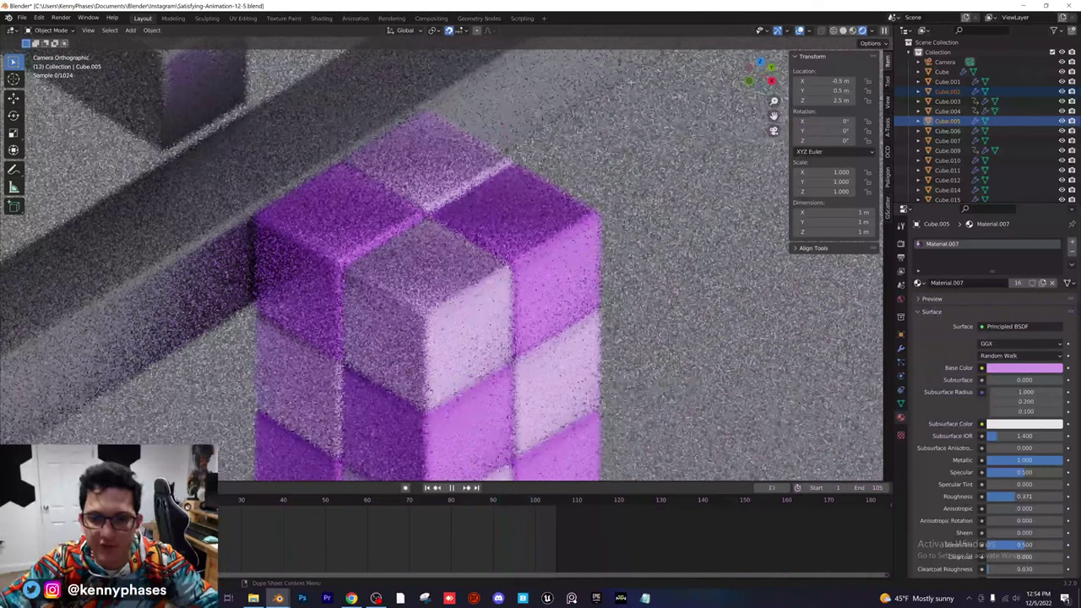
pyautogui.press('space')
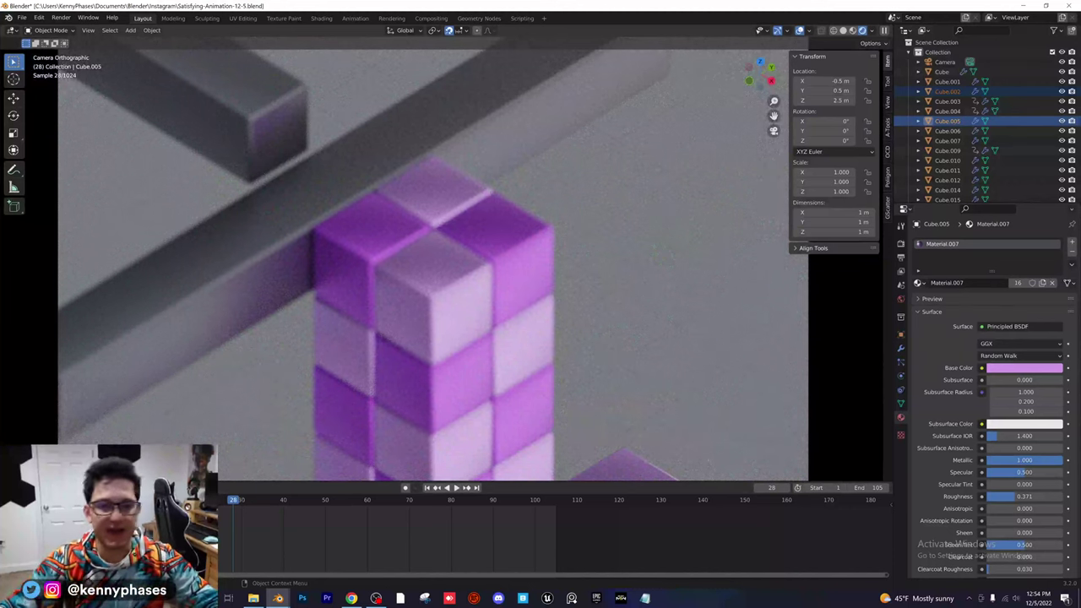
# - Fit the camera frame in view, remove the camera's depth of field focus object and set its F-Stop to 8
pyautogui.press('Home')
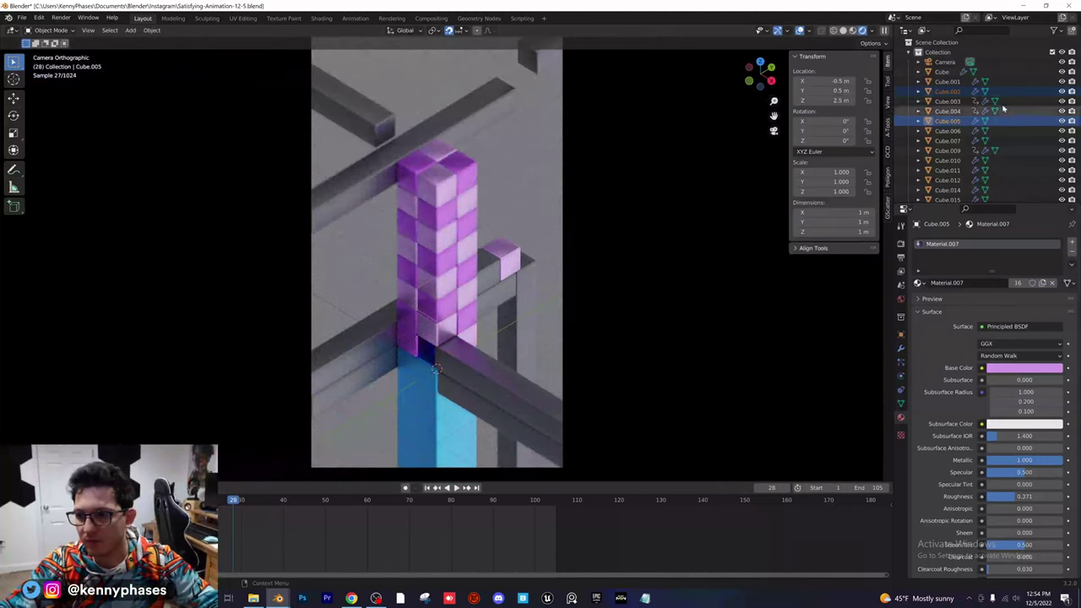
pyautogui.click(944, 61)
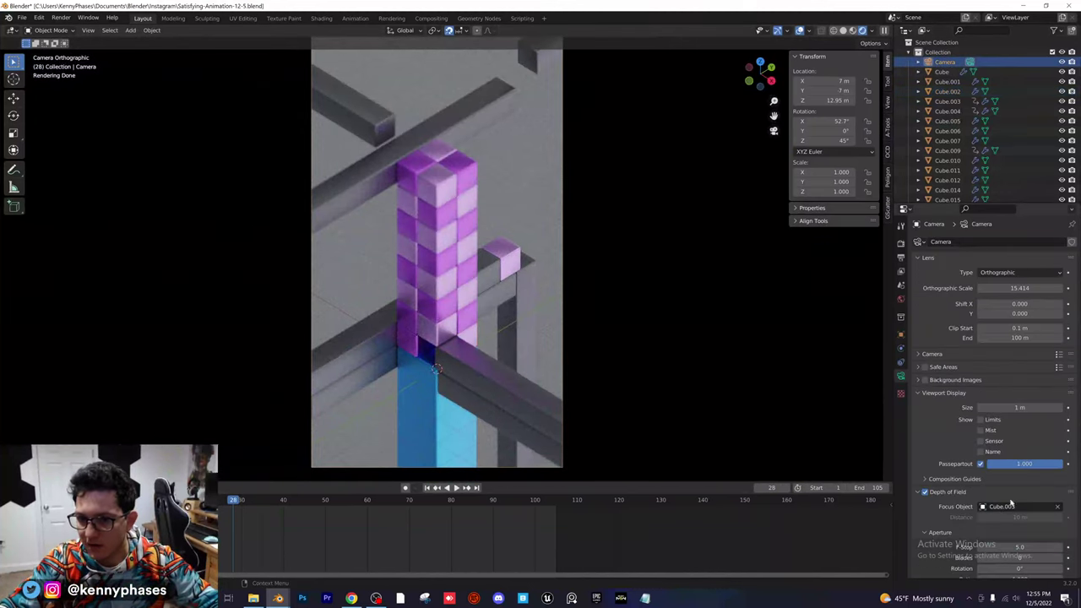
pyautogui.click(1058, 506)
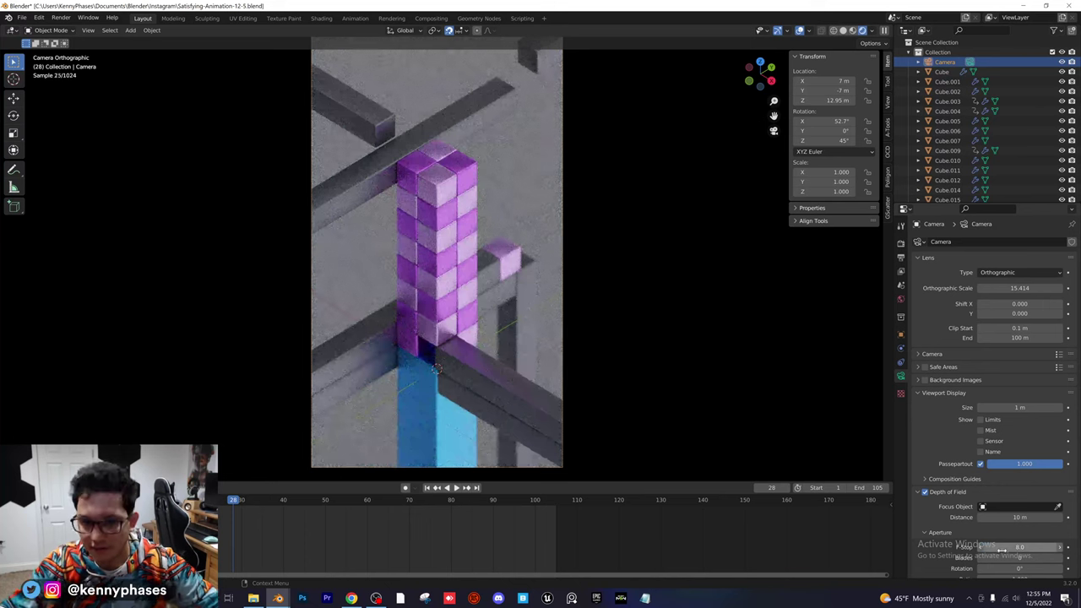
pyautogui.write('8')
pyautogui.press('Return')
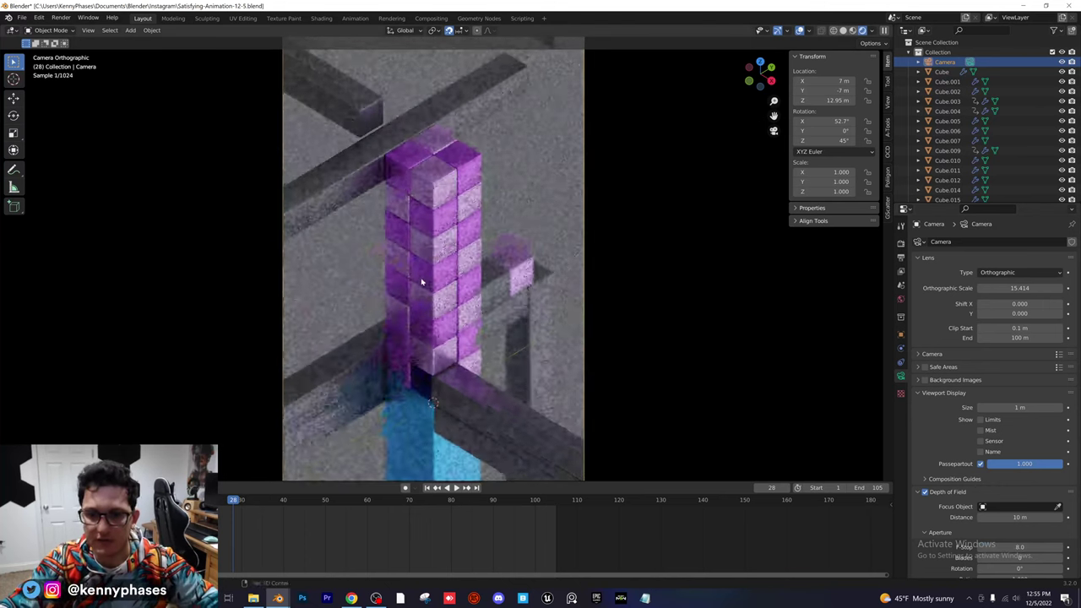
# - Inspect the focus and the cube landing on the tower's top up close between frames 106 and 93
pyautogui.scroll(5, 456, 253)
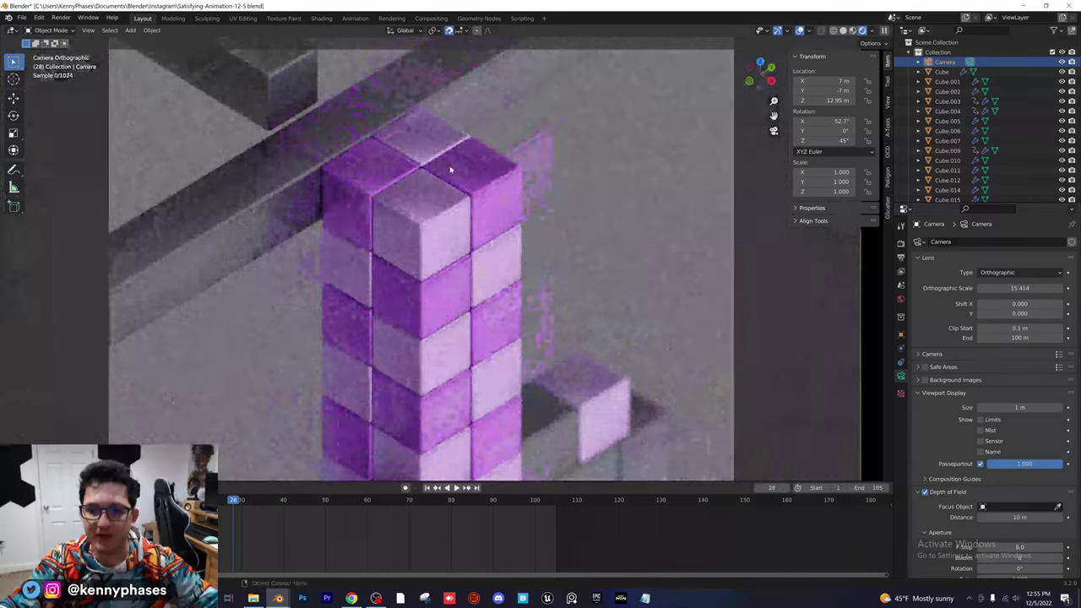
pyautogui.scroll(4, 482, 240)
pyautogui.press('space')
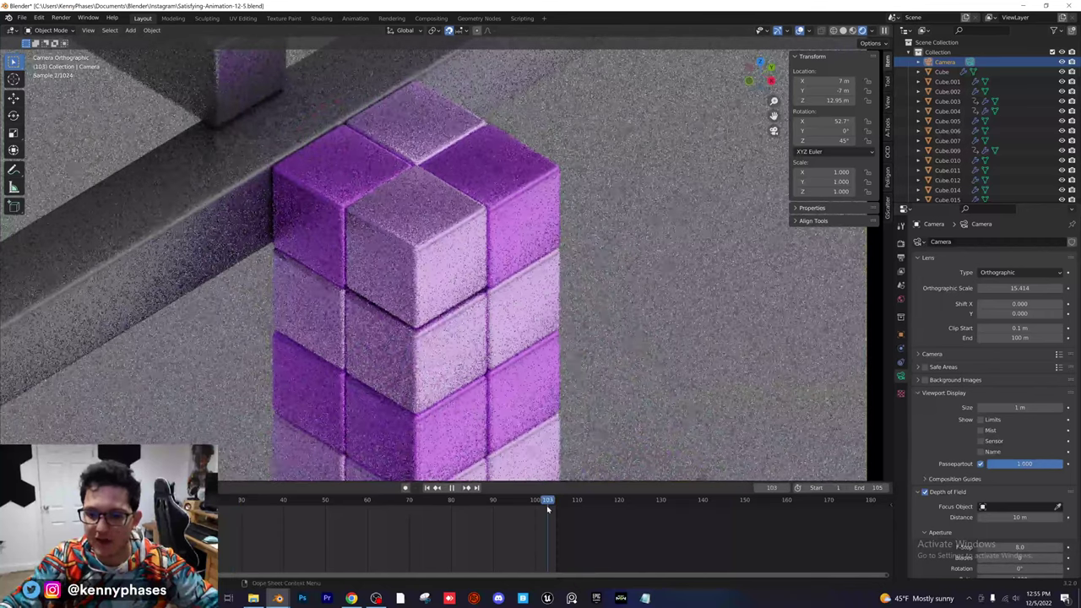
pyautogui.press('space')
pyautogui.click(557, 502)
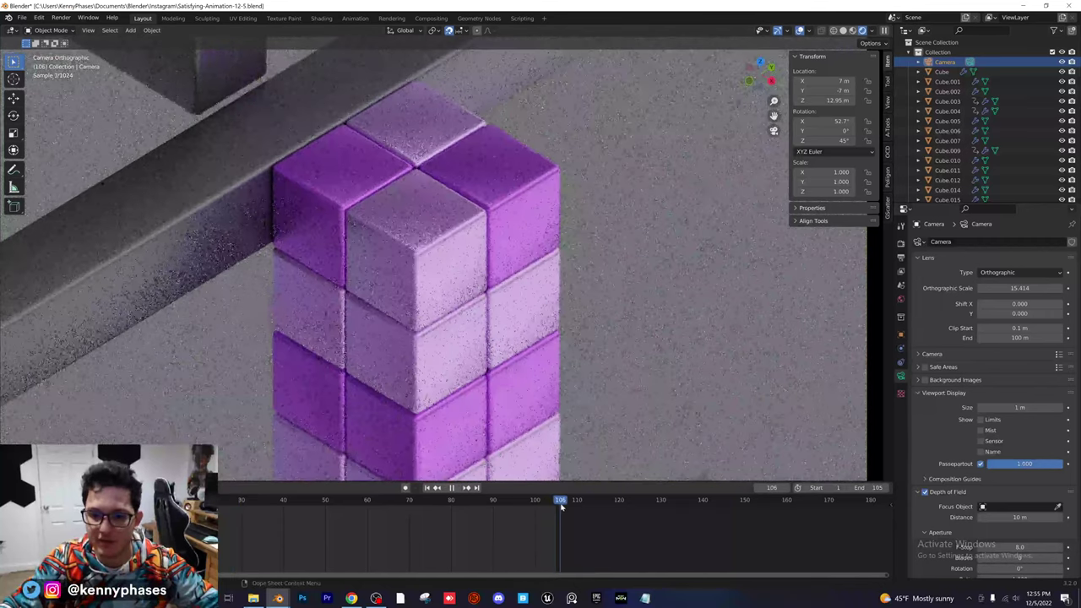
pyautogui.click(535, 502)
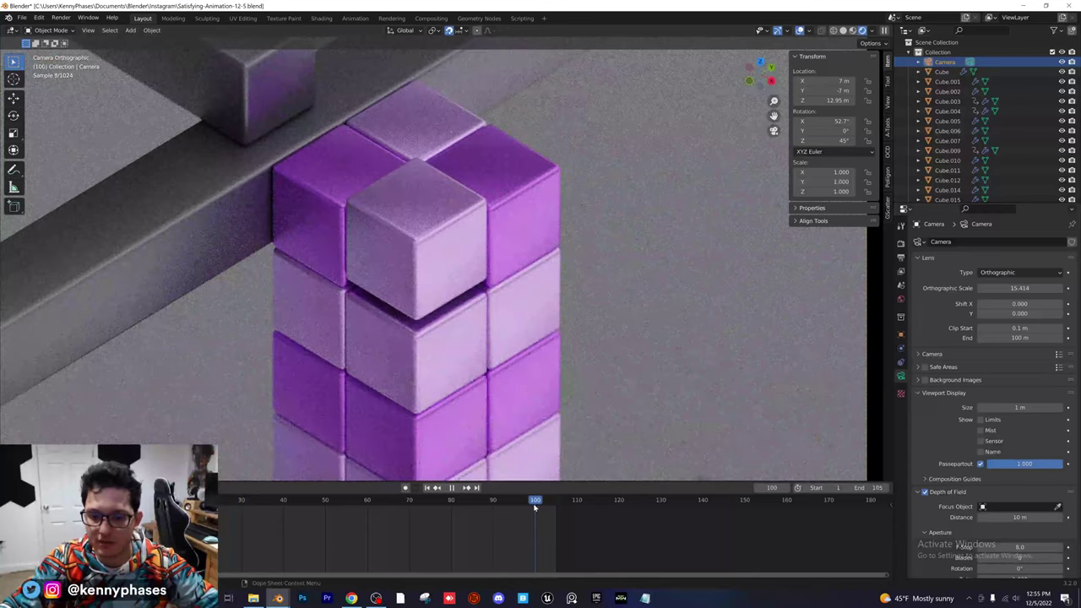
pyautogui.moveTo(535, 503); pyautogui.dragTo(506, 504)
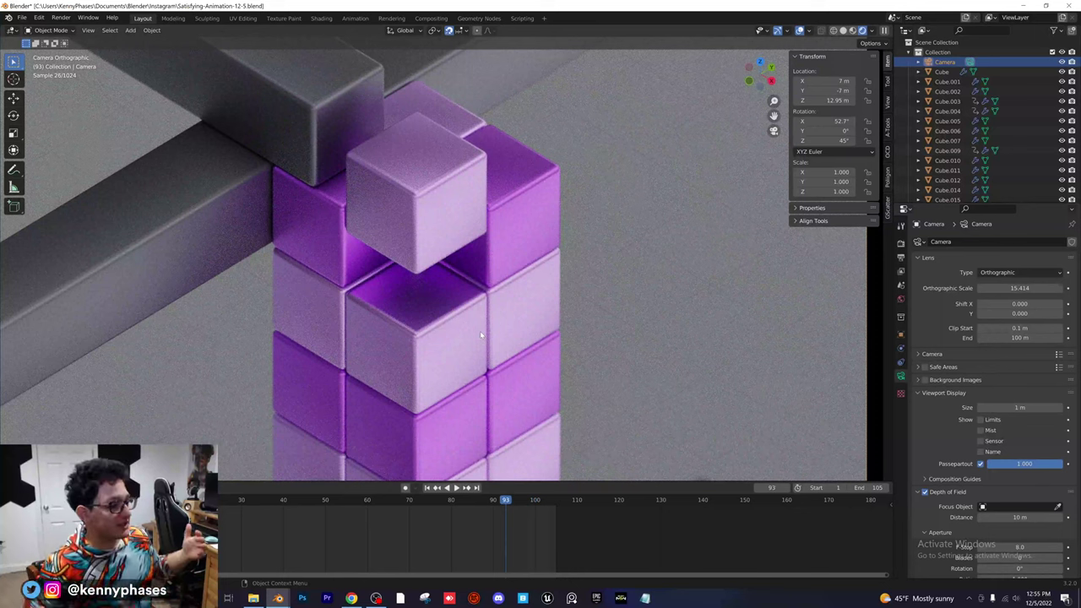
# - Play the animation with most of the tower in view and stop at frame 44 to check the background blur
pyautogui.scroll(-3, 460, 336)
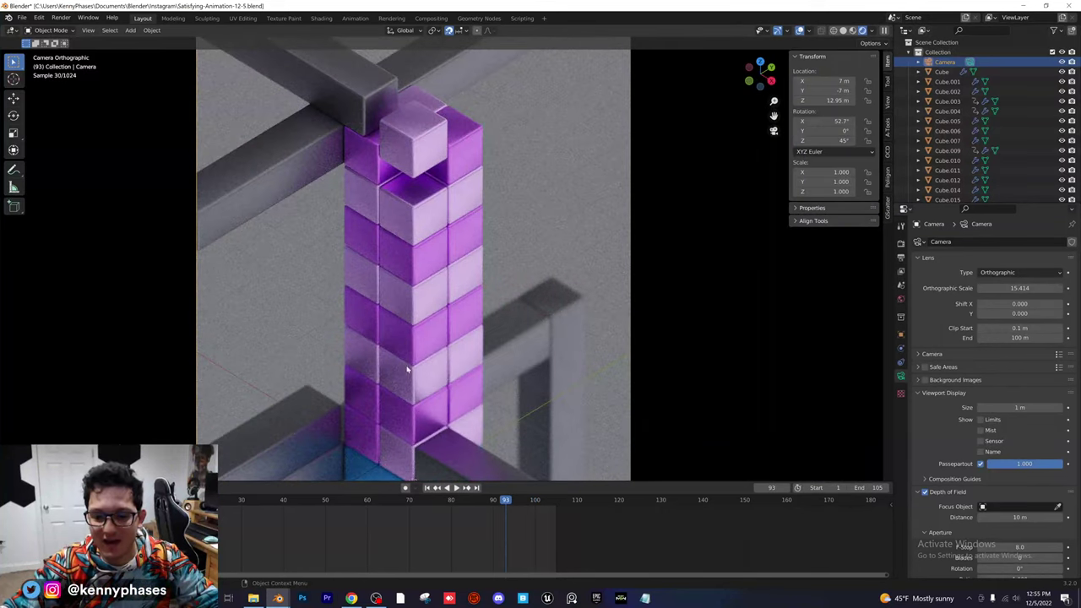
pyautogui.press('space')
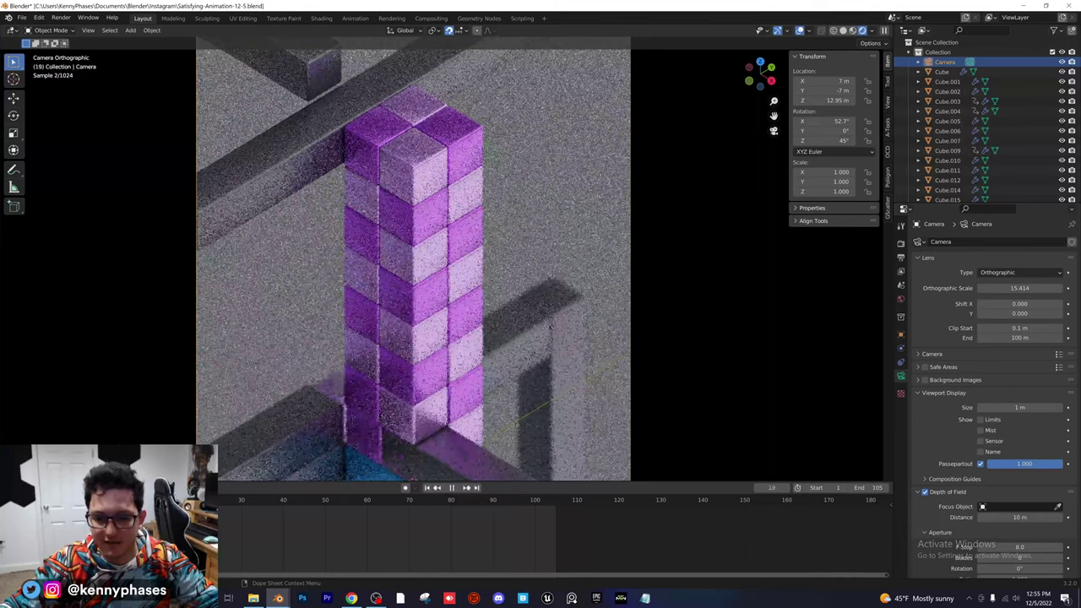
pyautogui.moveTo(286, 502); pyautogui.dragTo(301, 504)
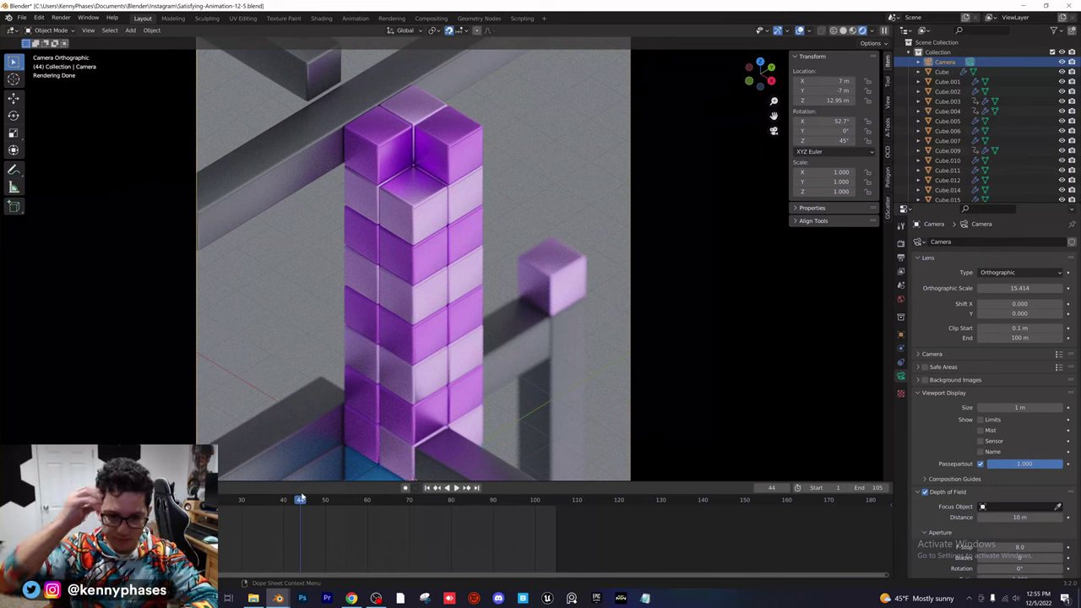
# - Check the tower in the rendered camera view at frames 2 and 72
pyautogui.moveTo(300, 499); pyautogui.dragTo(124, 498)
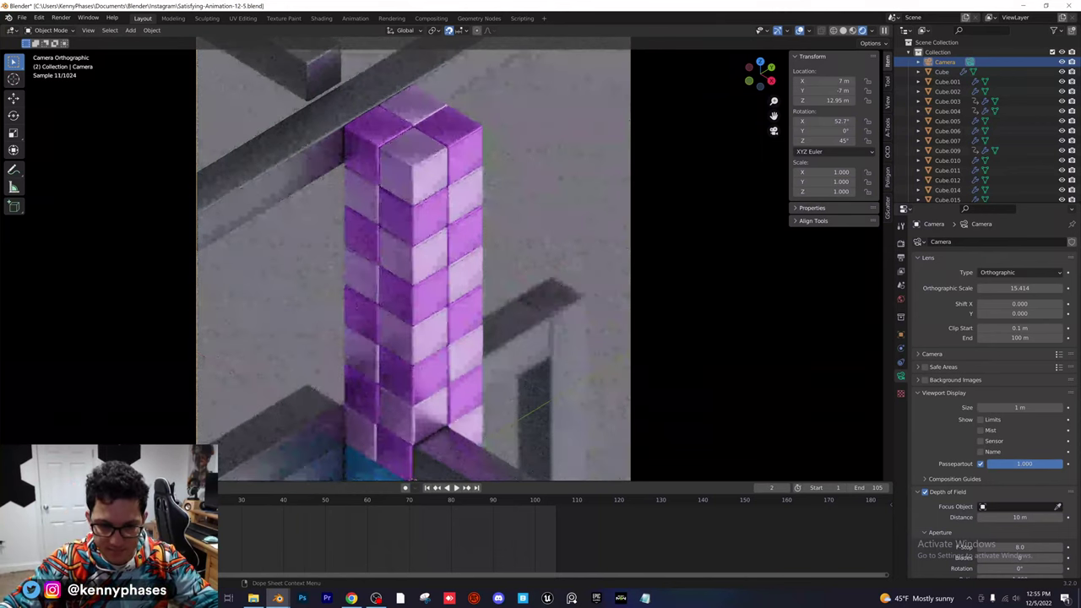
pyautogui.click(418, 504)
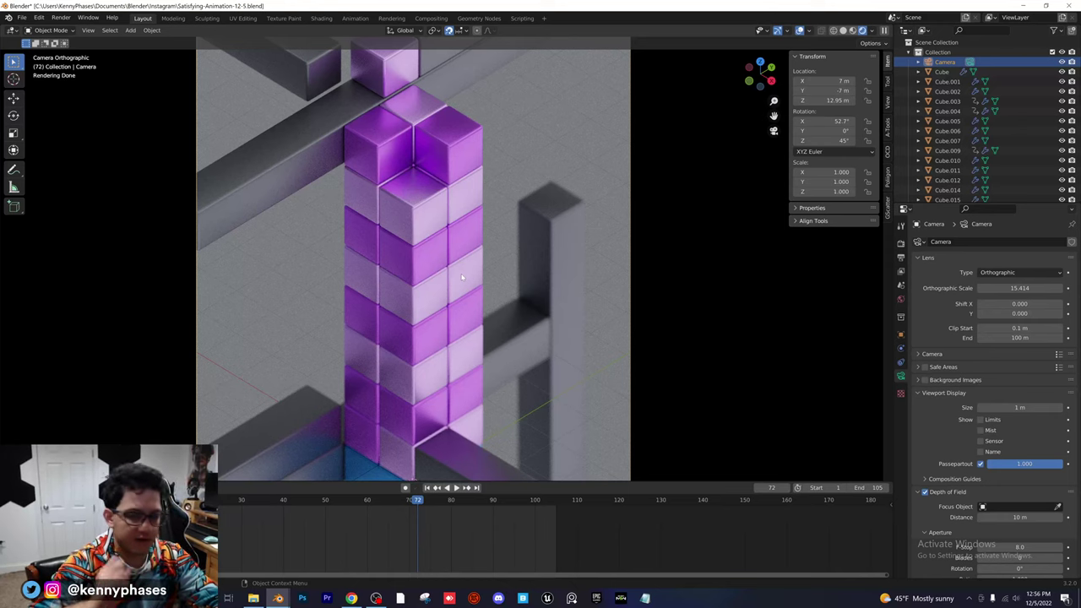
pyautogui.click(413, 221)
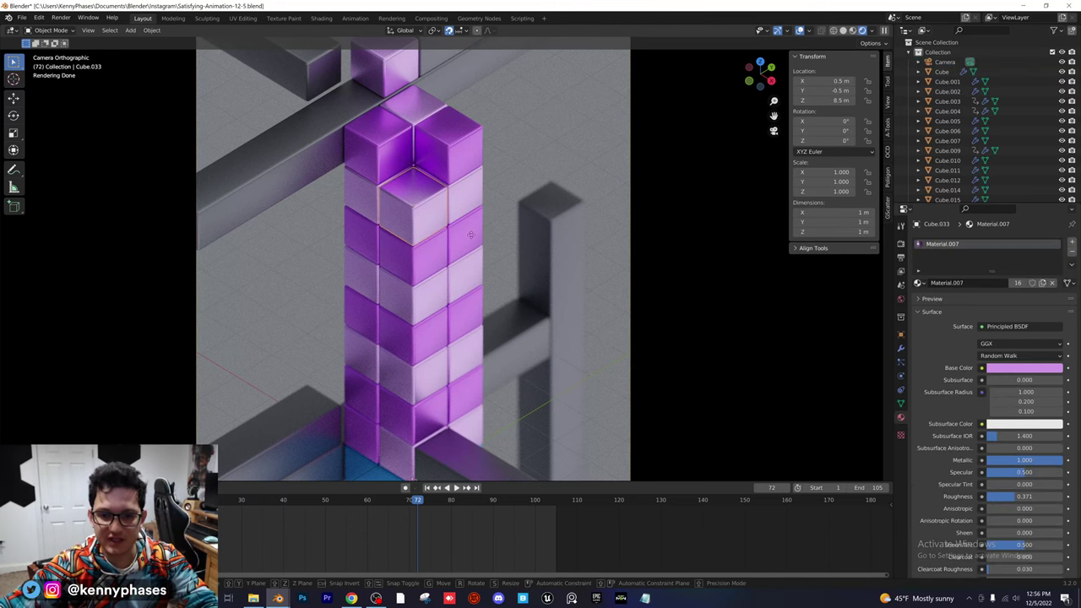
pyautogui.press('g')
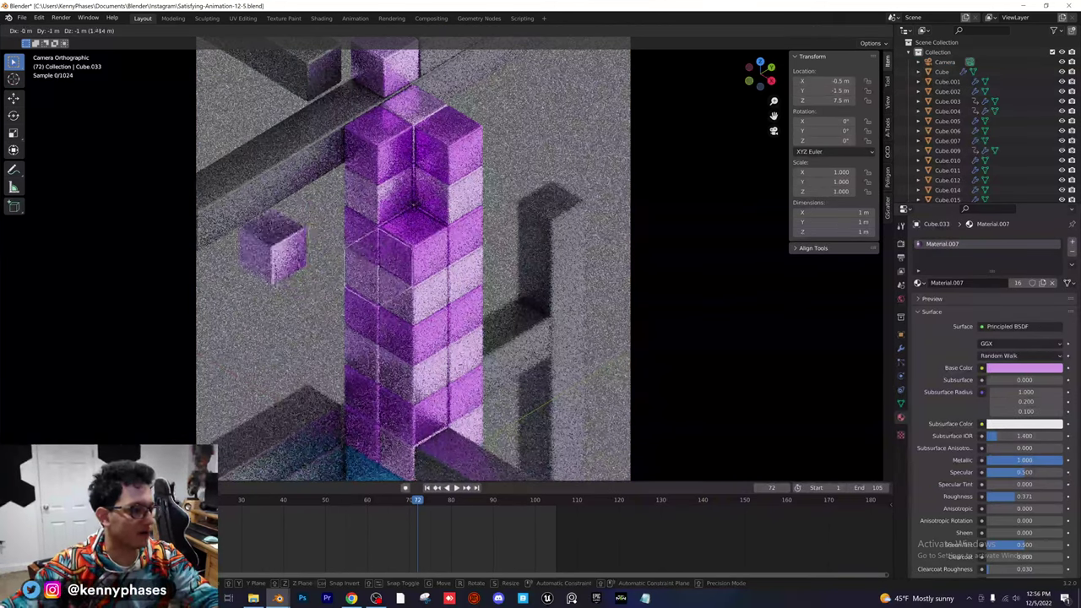
pyautogui.click(480, 273)
pyautogui.hotkey('ctrl', 'z')
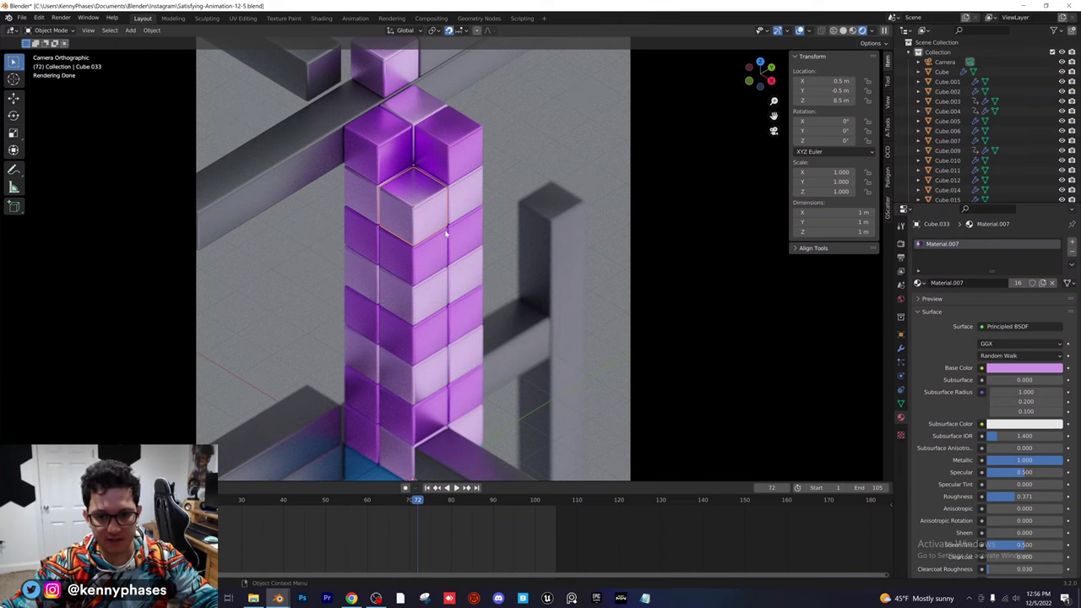
# - Switch the viewport to Material Preview at frame 43 and select the light purple cube just above the blue base at the tower's front corner
pyautogui.moveTo(317, 500)
pyautogui.mouseDown()
pyautogui.moveTo(229, 500)
pyautogui.moveTo(336, 504)
pyautogui.moveTo(262, 504)
pyautogui.moveTo(298, 507)
pyautogui.mouseUp()
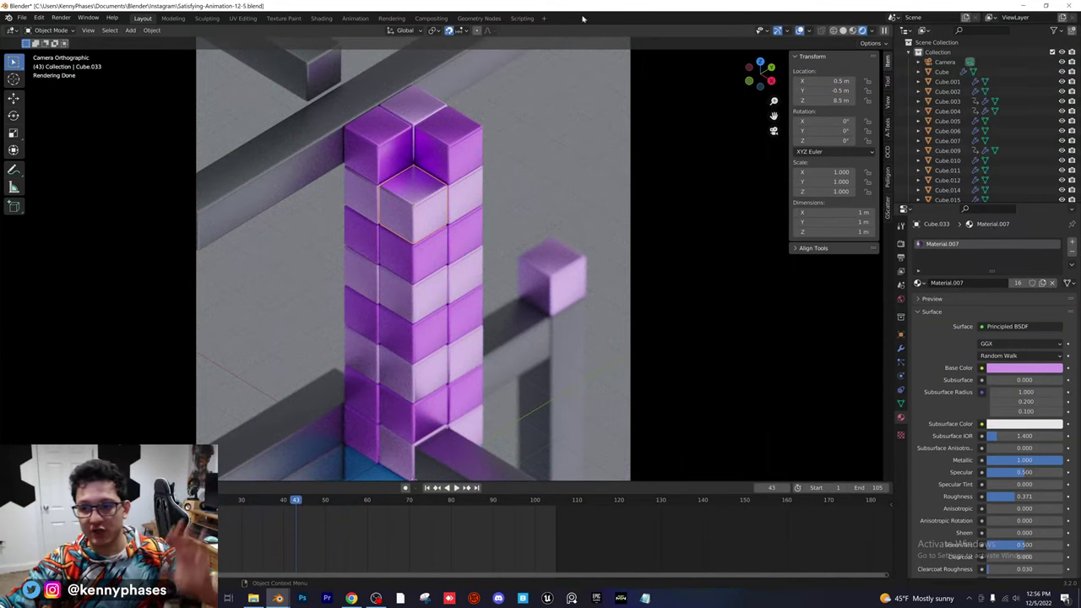
pyautogui.click(844, 30)
pyautogui.scroll(-2, 422, 346)
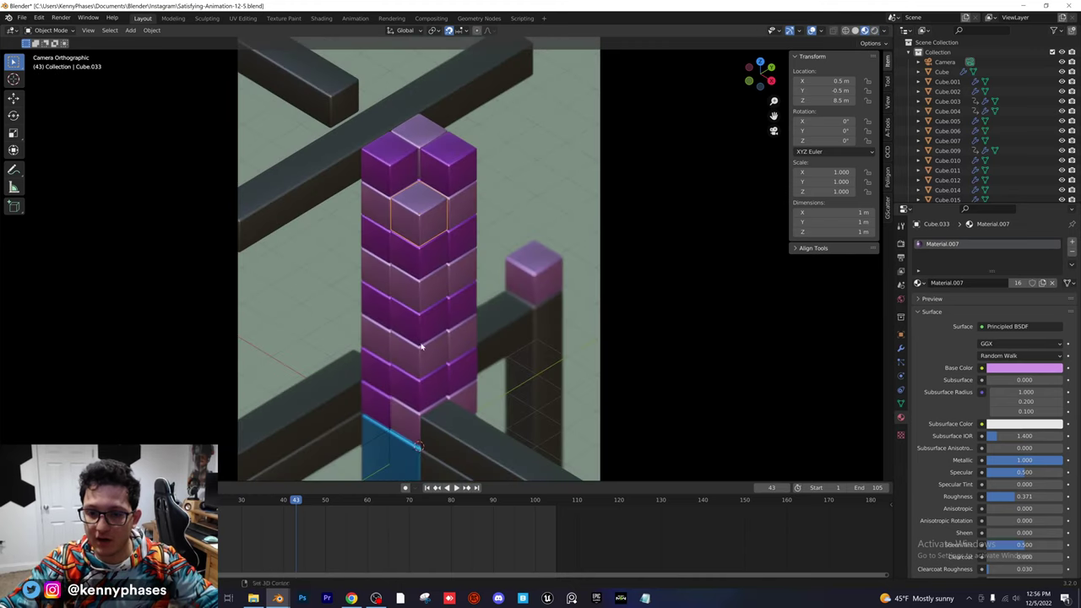
pyautogui.keyDown('shift'); pyautogui.moveTo(422, 347); pyautogui.dragTo(381, 230, button='middle'); pyautogui.keyUp('shift')
pyautogui.click(413, 333)
pyautogui.press('KP_Decimal')
pyautogui.scroll(-5, 413, 333)
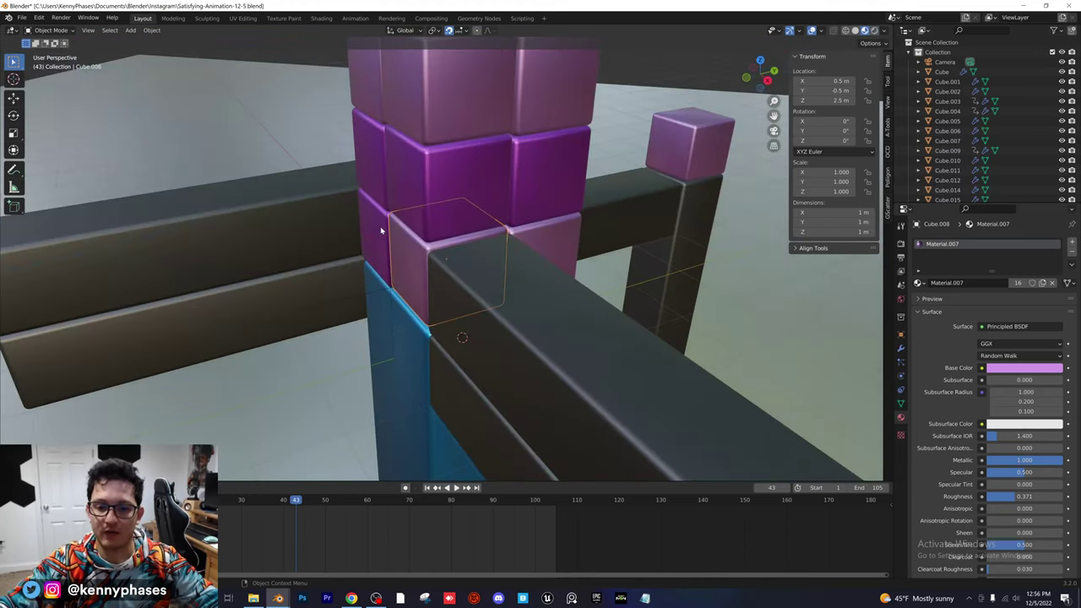
# - Scrub through the movement around the selected cube, stop at frame 50 and save the file
pyautogui.moveTo(287, 511); pyautogui.dragTo(169, 512)
pyautogui.press('space')
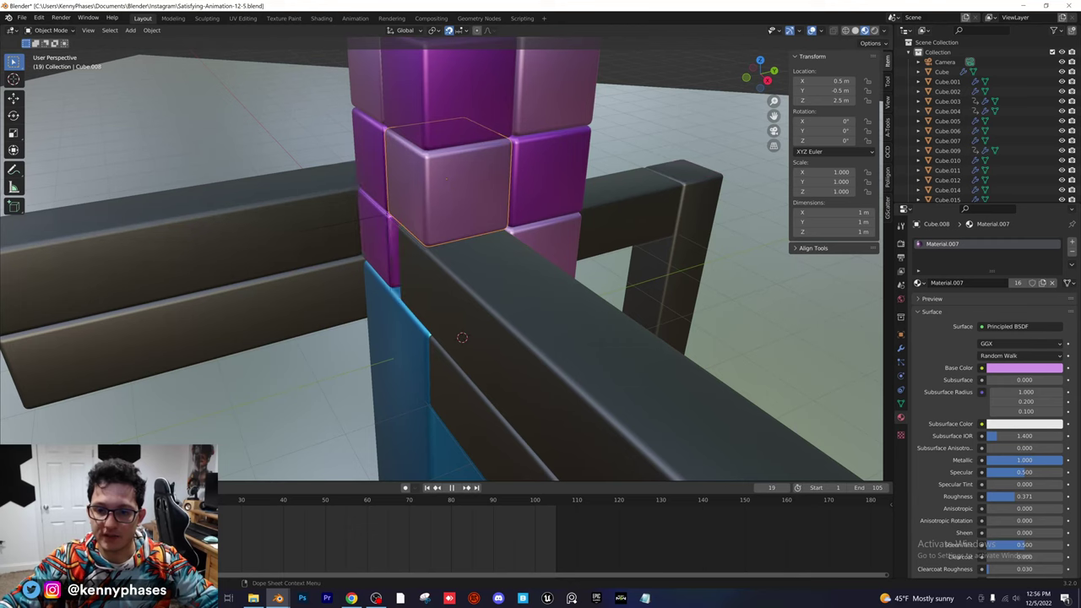
pyautogui.moveTo(236, 514); pyautogui.dragTo(325, 525)
pyautogui.scroll(-5, 495, 250)
pyautogui.moveTo(495, 251); pyautogui.dragTo(492, 290, button='middle')
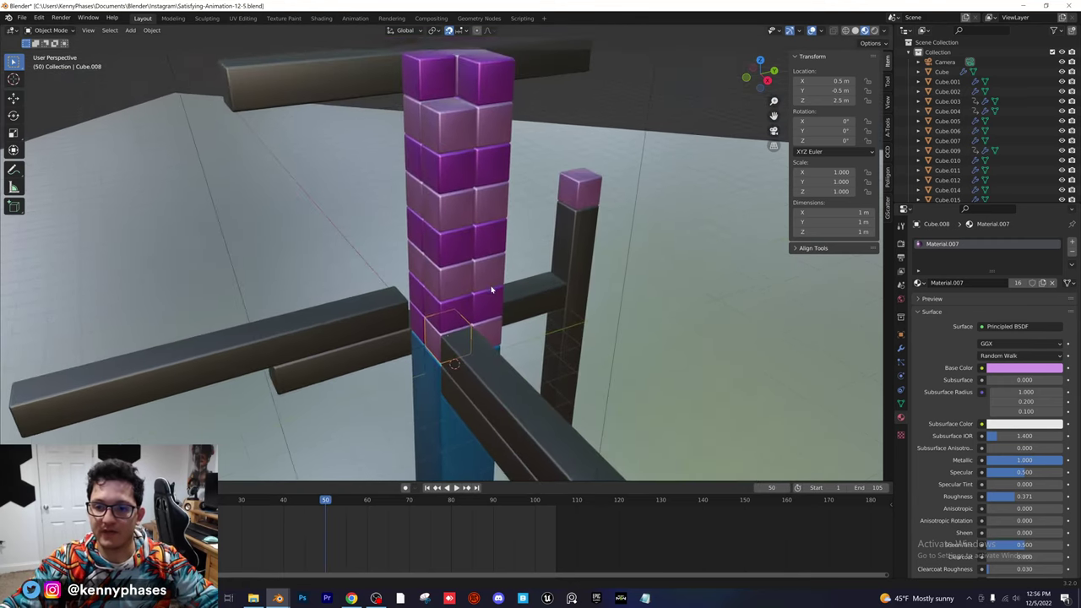
pyautogui.hotkey('ctrl', 's')
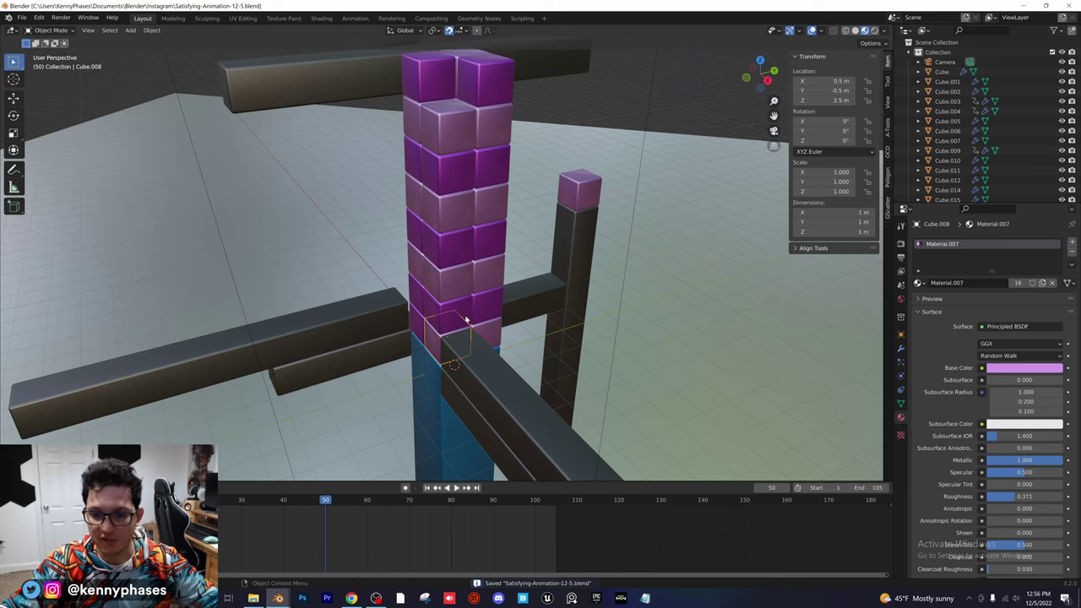
# - Insert a Location & Rotation keyframe for the selected light purple cube at frame 50
pyautogui.scroll(2, 447, 374)
pyautogui.moveTo(447, 374); pyautogui.dragTo(483, 343, button='middle')
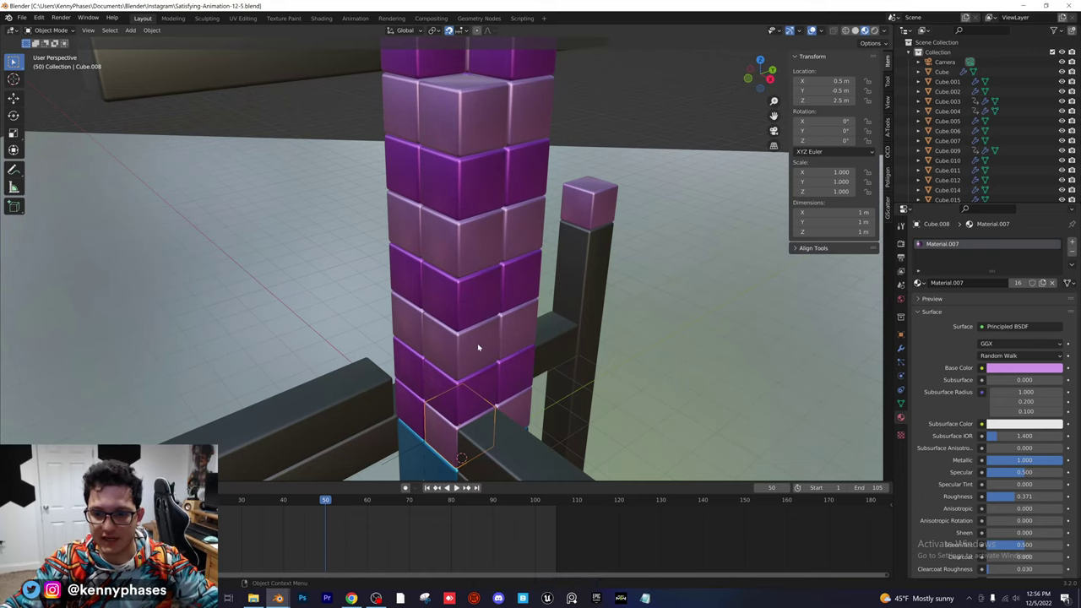
pyautogui.moveTo(450, 362)
pyautogui.mouseDown(button='middle')
pyautogui.moveTo(445, 332)
pyautogui.moveTo(449, 357)
pyautogui.mouseUp(button='middle')
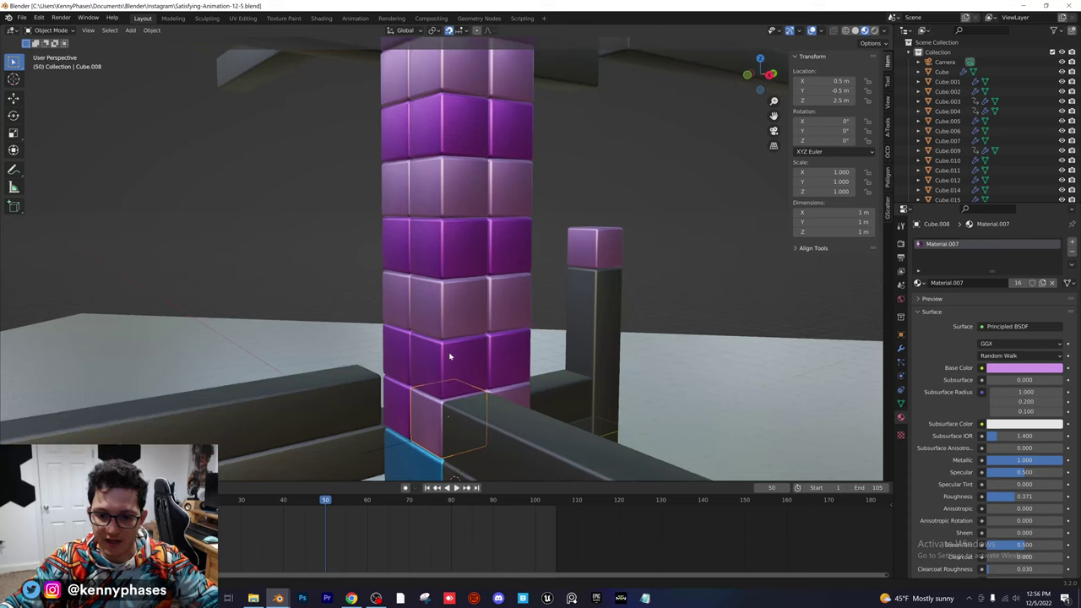
pyautogui.press('i')
pyautogui.click(431, 413)
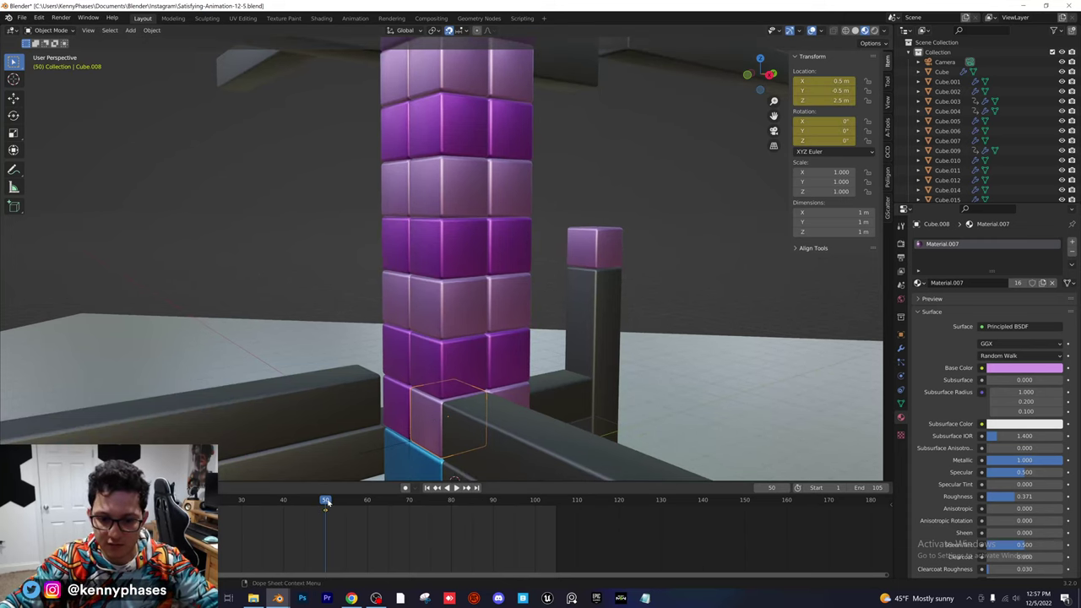
# - At frame 55, slide the light purple cube out of the tower to Y -1.5 m and keyframe its location and rotation
pyautogui.moveTo(328, 502)
pyautogui.mouseDown()
pyautogui.moveTo(365, 502)
pyautogui.moveTo(346, 502)
pyautogui.mouseUp()
pyautogui.moveTo(476, 367); pyautogui.dragTo(459, 344, button='middle')
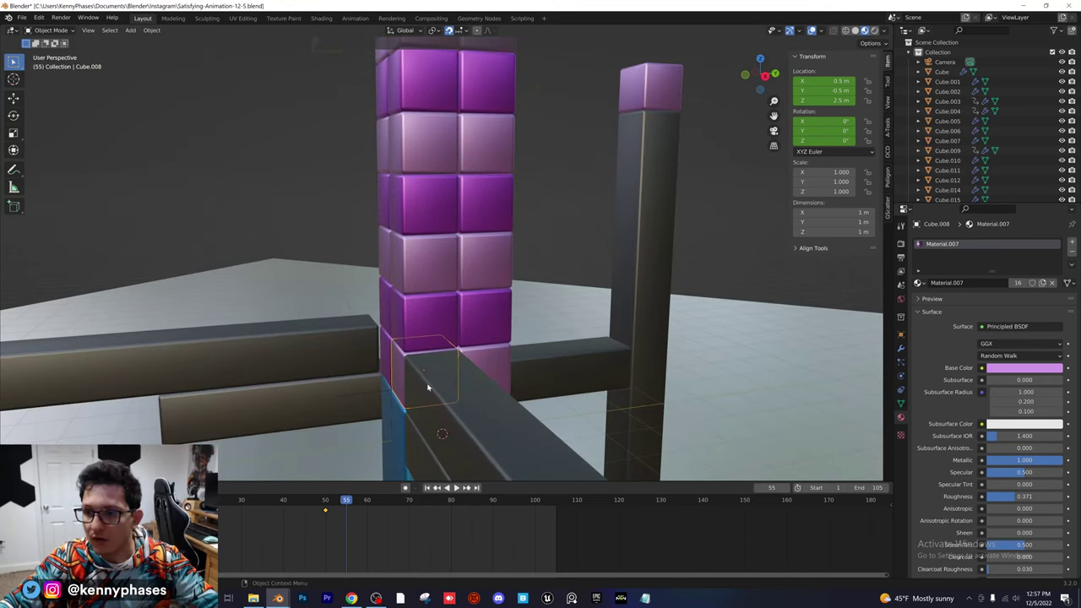
pyautogui.press('g')
pyautogui.click(389, 392)
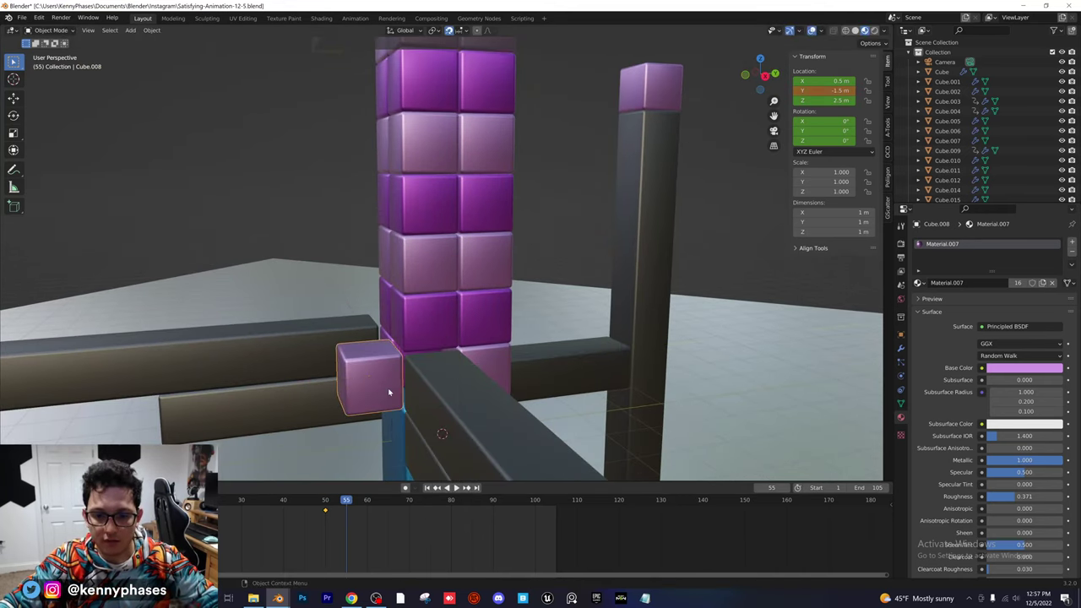
pyautogui.press('i')
pyautogui.click(390, 392)
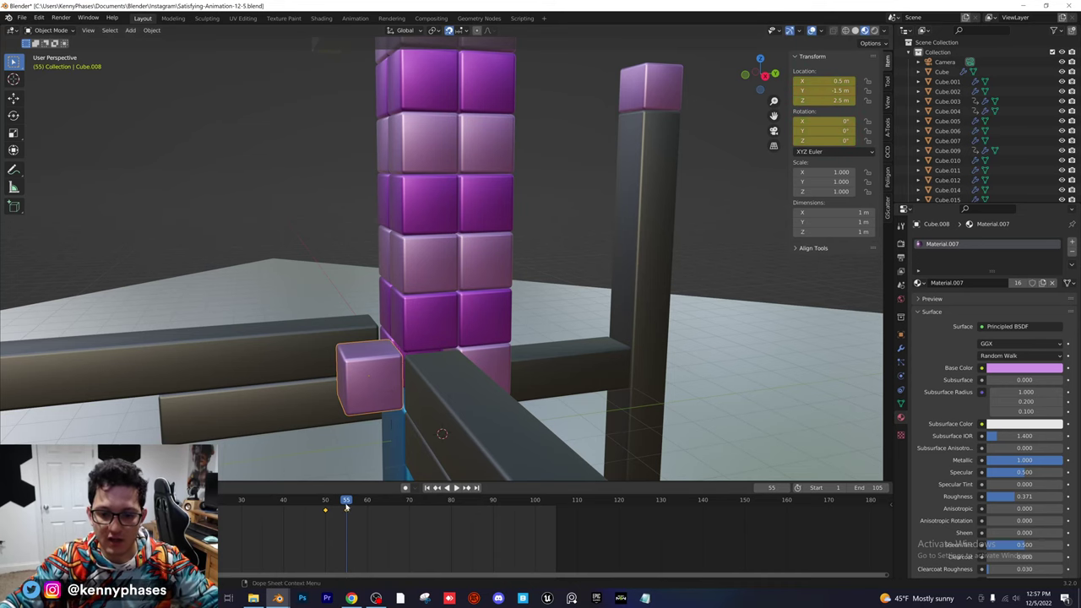
# - At frame 70, raise the light purple cube 5 m along Z to 7.5 m and keyframe its location and rotation
pyautogui.moveTo(347, 505); pyautogui.dragTo(410, 504)
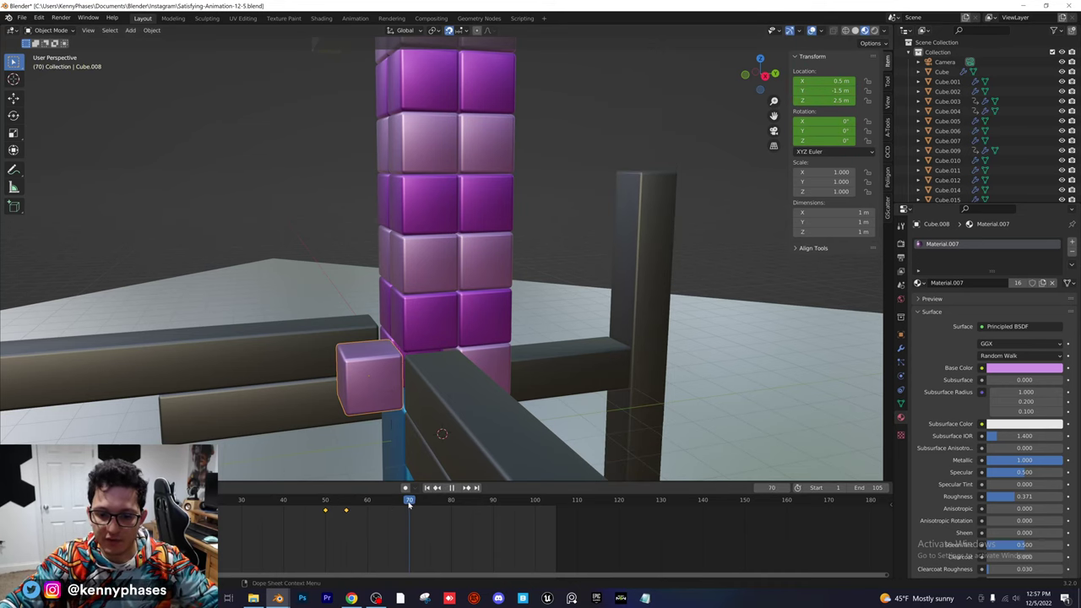
pyautogui.scroll(-3, 425, 366)
pyautogui.keyDown('shift'); pyautogui.moveTo(456, 251); pyautogui.dragTo(430, 357, button='middle'); pyautogui.keyUp('shift')
pyautogui.scroll(1, 459, 308)
pyautogui.scroll(1, 465, 251)
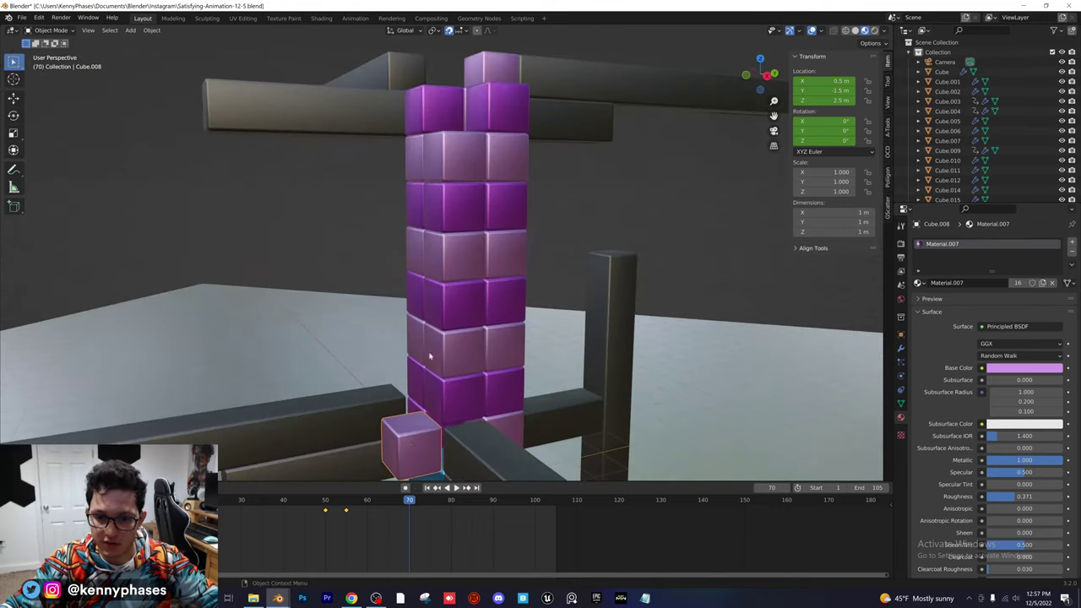
pyautogui.press('g')
pyautogui.press('z')
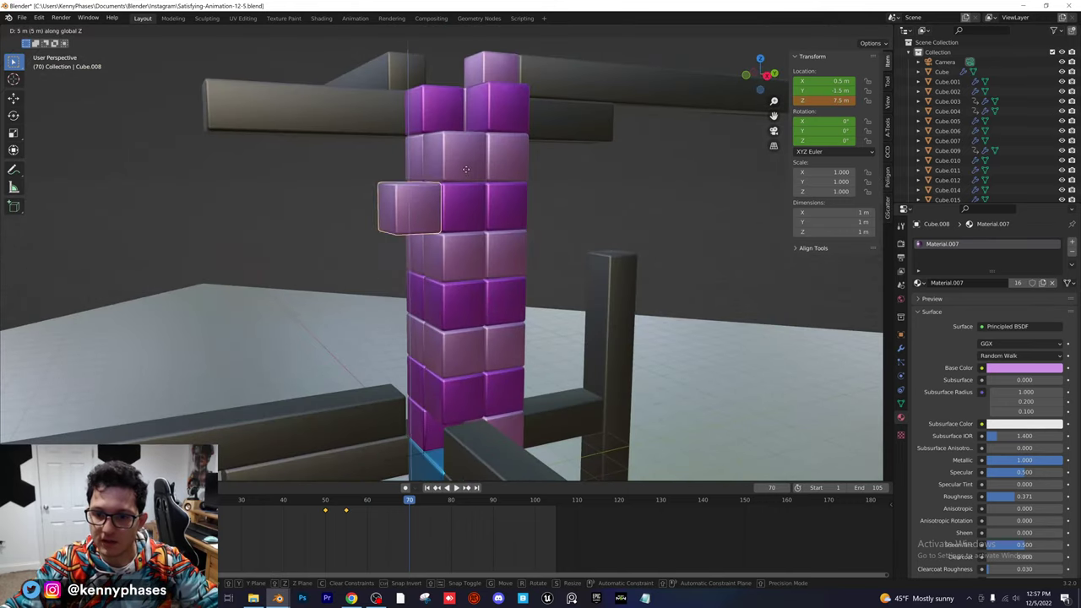
pyautogui.click(413, 214)
pyautogui.press('i')
pyautogui.click(410, 214)
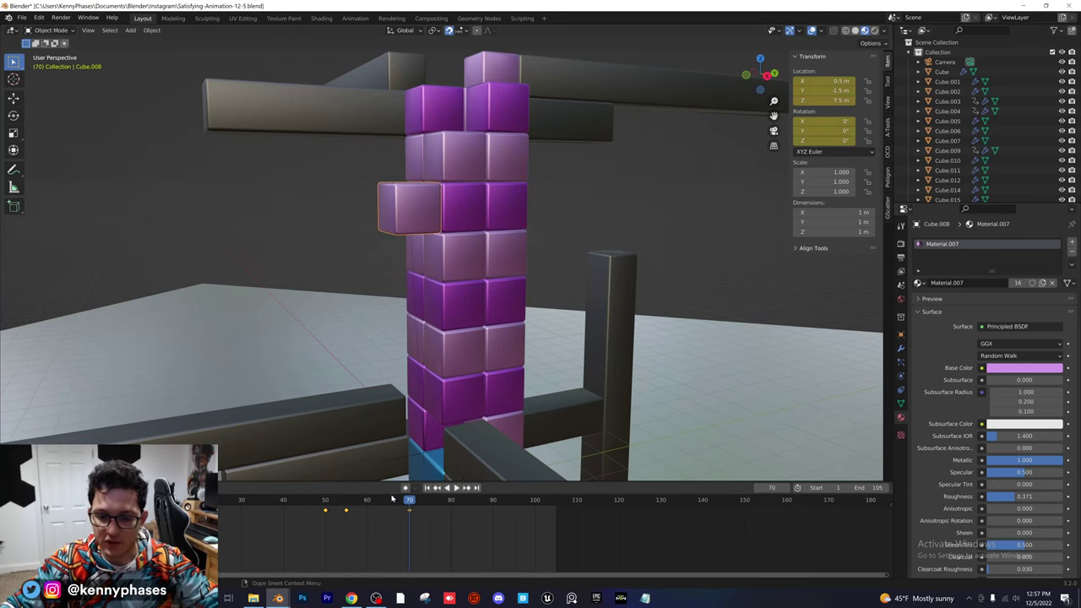
# - Review the light purple cube sliding out and rising between frames 50 and 73, including from the tower's other side
pyautogui.moveTo(394, 500); pyautogui.dragTo(356, 501)
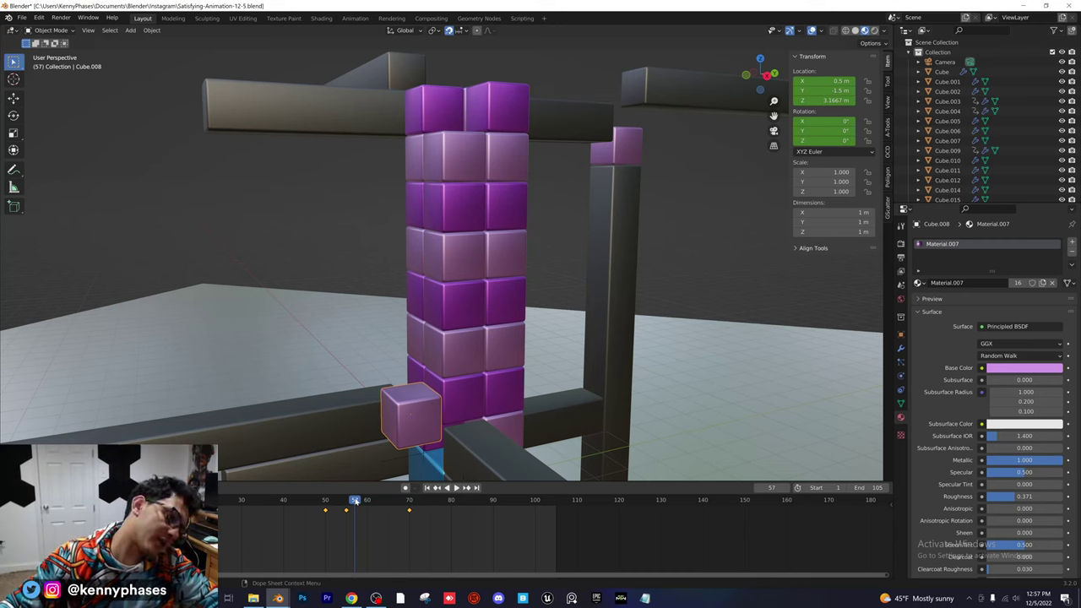
pyautogui.press('space')
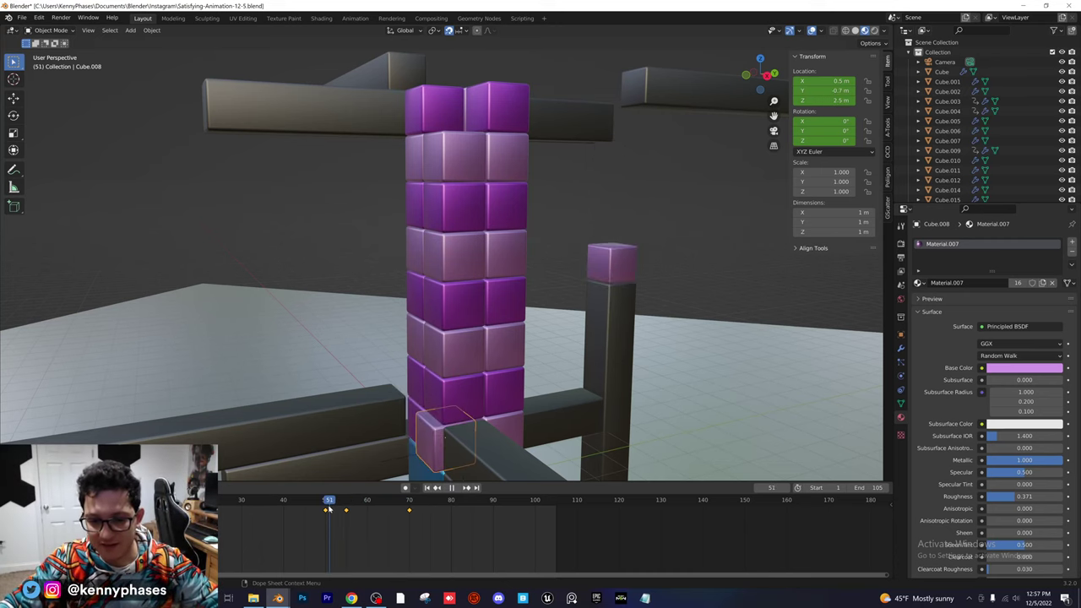
pyautogui.moveTo(367, 510); pyautogui.dragTo(422, 510)
pyautogui.moveTo(502, 383); pyautogui.dragTo(536, 386, button='middle')
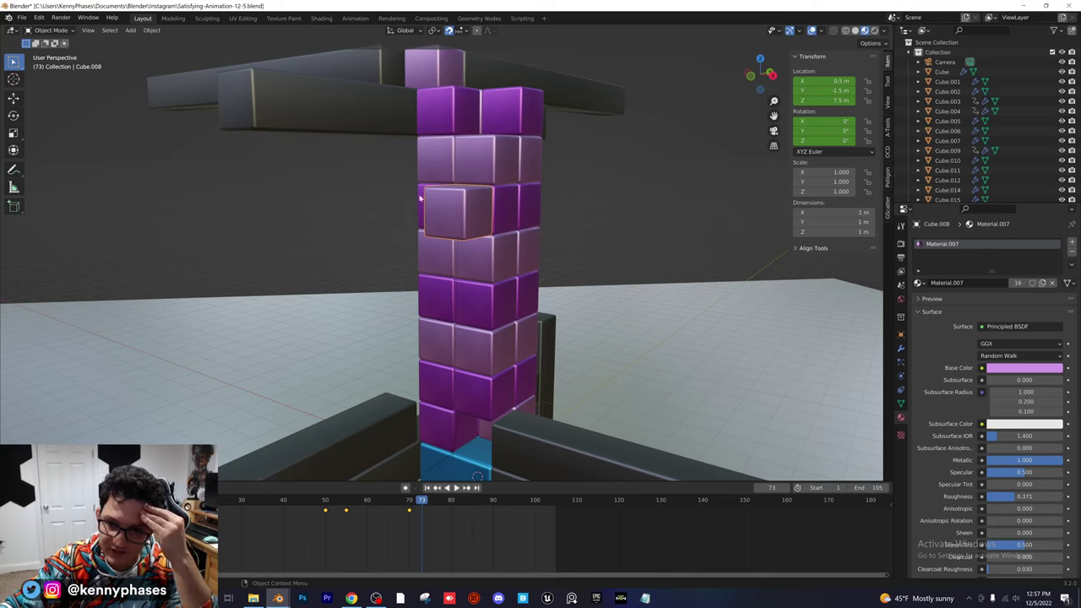
# - Select the dark purple cube Cube.004 at the tower's lower corner and insert a Location & Rotation keyframe at frame 60
pyautogui.click(442, 435)
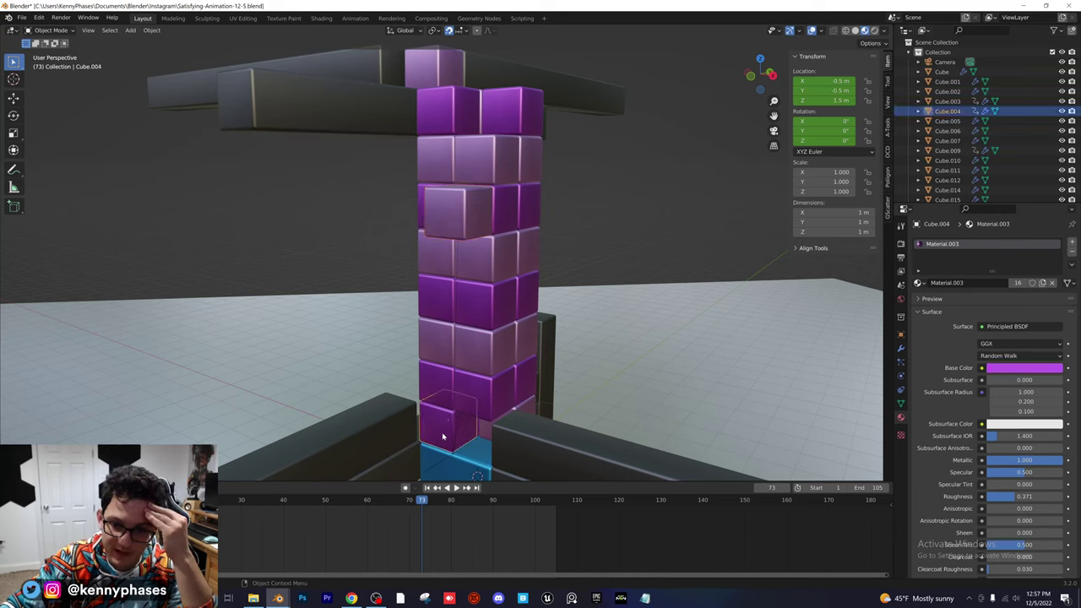
pyautogui.moveTo(419, 500); pyautogui.dragTo(368, 508)
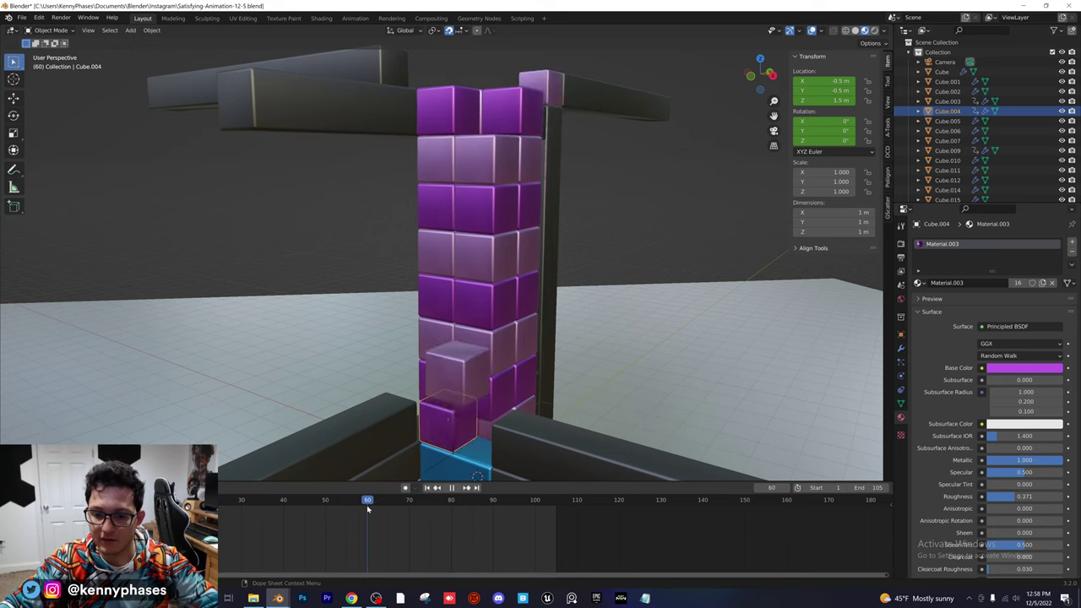
pyautogui.press('i')
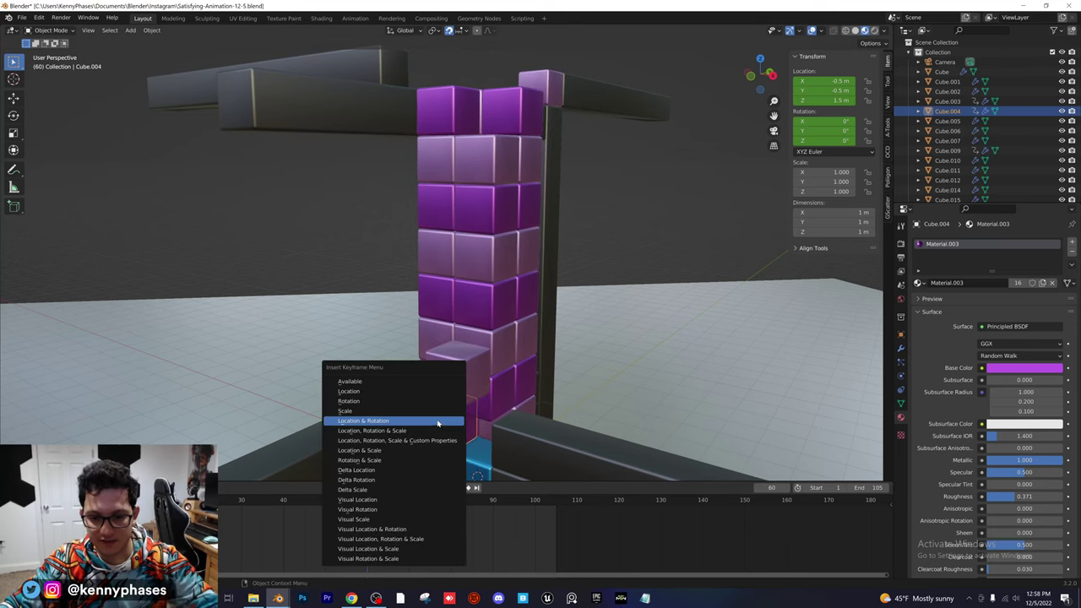
pyautogui.click(438, 423)
# - At frame 65, slide the dark purple cube out along Y to -1.5 m and keyframe its location and rotation
pyautogui.moveTo(370, 506); pyautogui.dragTo(389, 504)
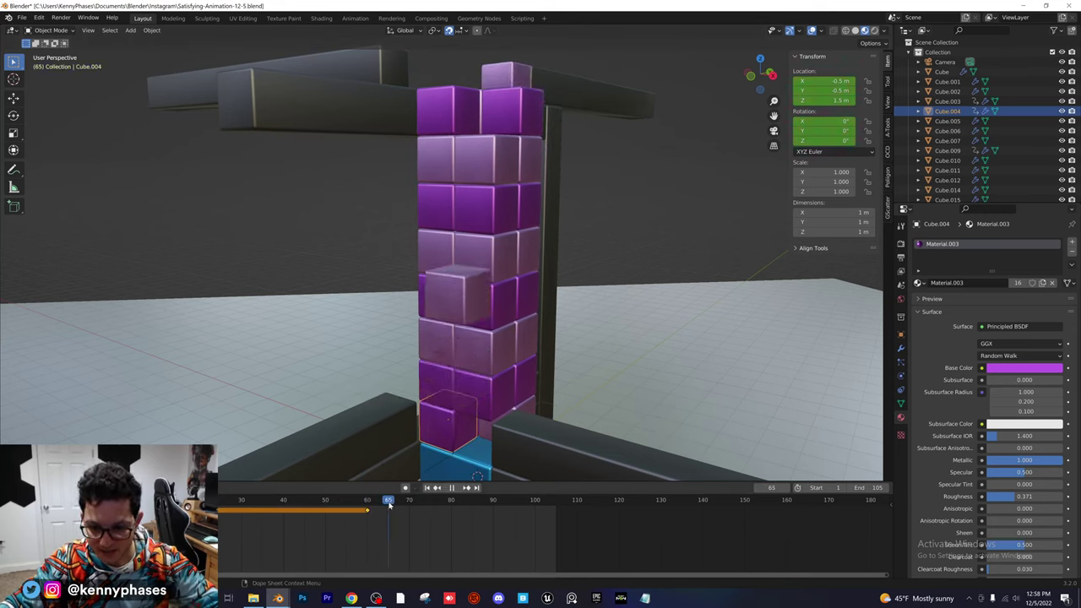
pyautogui.moveTo(614, 281); pyautogui.dragTo(457, 386, button='middle')
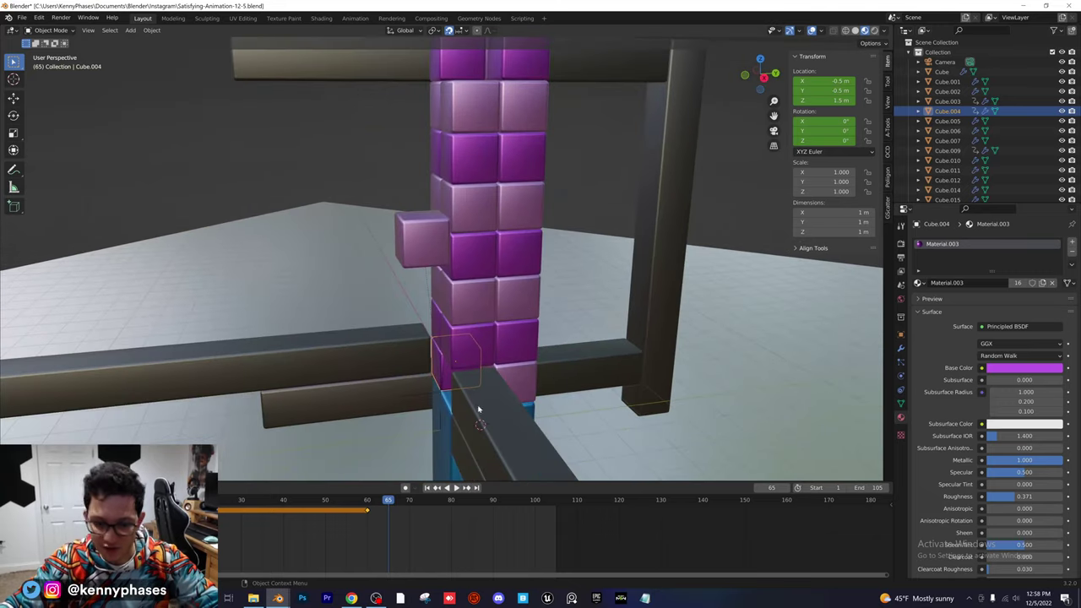
pyautogui.press('g')
pyautogui.press('y')
pyautogui.click(419, 379)
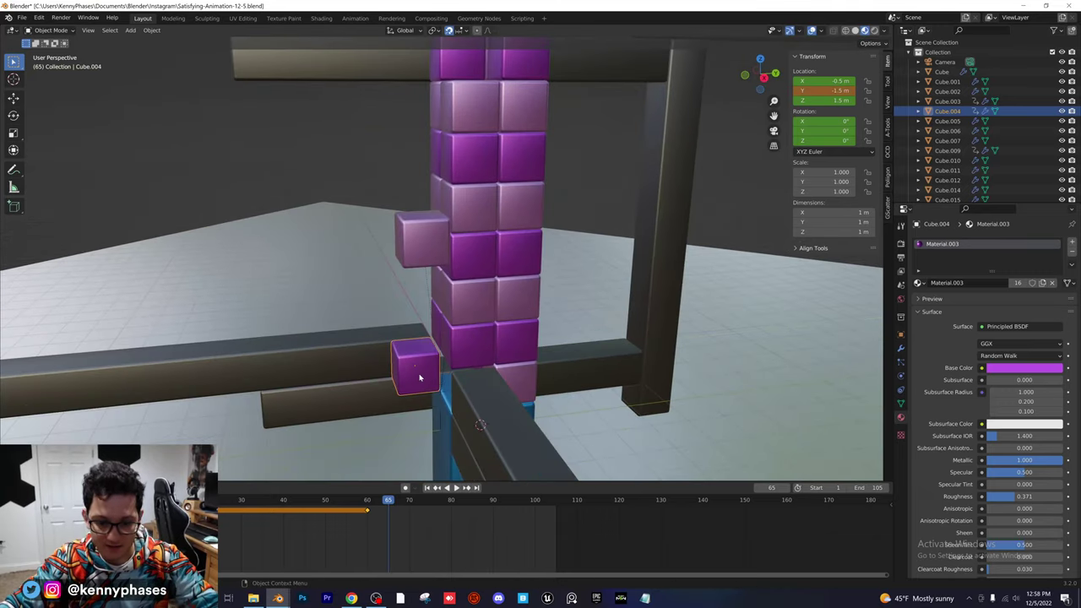
pyautogui.rightClick(420, 378)
pyautogui.click(414, 377)
# - At frame 80, raise the dark purple cube to Z 7.5 m near the tower's top and keyframe its location and rotation
pyautogui.moveTo(398, 382); pyautogui.dragTo(442, 380, button='middle')
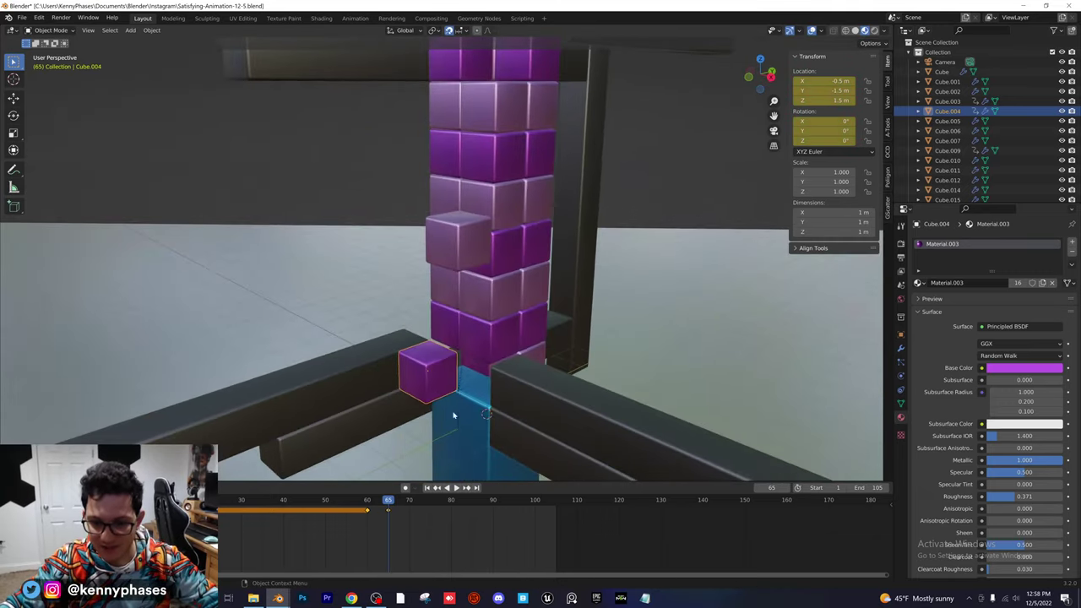
pyautogui.moveTo(388, 501); pyautogui.dragTo(451, 502)
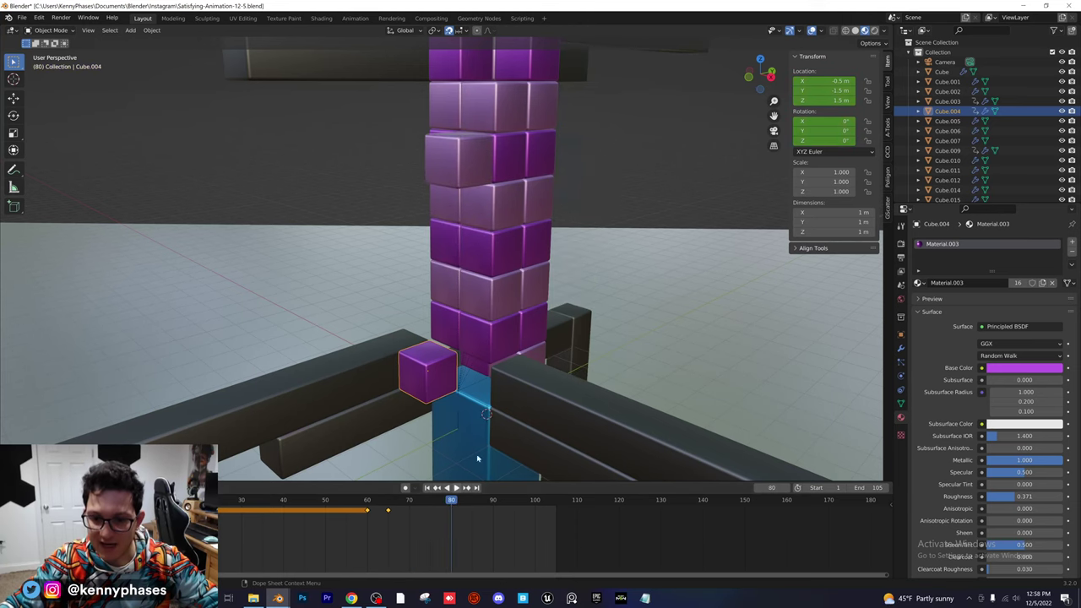
pyautogui.moveTo(481, 389); pyautogui.dragTo(451, 403, button='middle')
pyautogui.moveTo(451, 402); pyautogui.dragTo(465, 203)
pyautogui.rightClick(460, 203)
pyautogui.click(460, 201)
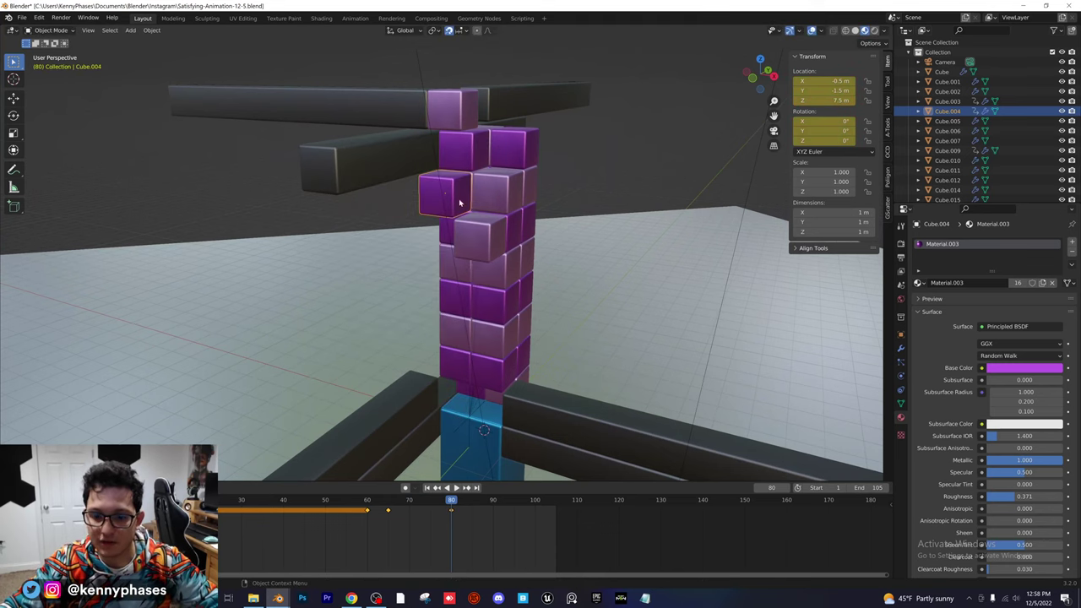
# - At frame 85, slide the dark purple cube along X to 0.5 m and insert a Location & Rotation keyframe
pyautogui.scroll(5, 473, 275)
pyautogui.moveTo(473, 286); pyautogui.dragTo(461, 331, button='middle')
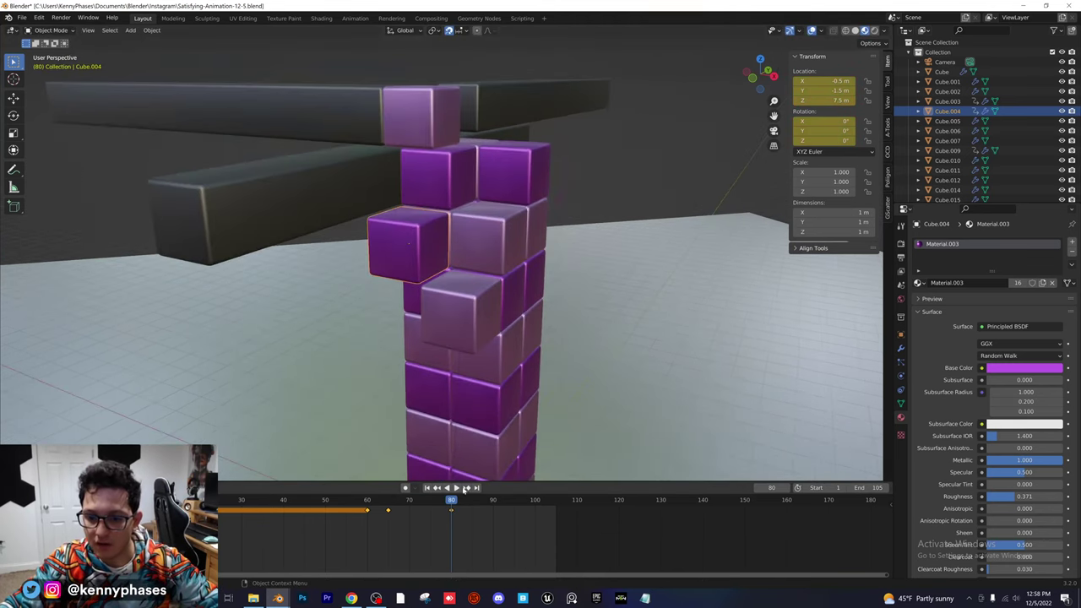
pyautogui.click(459, 488)
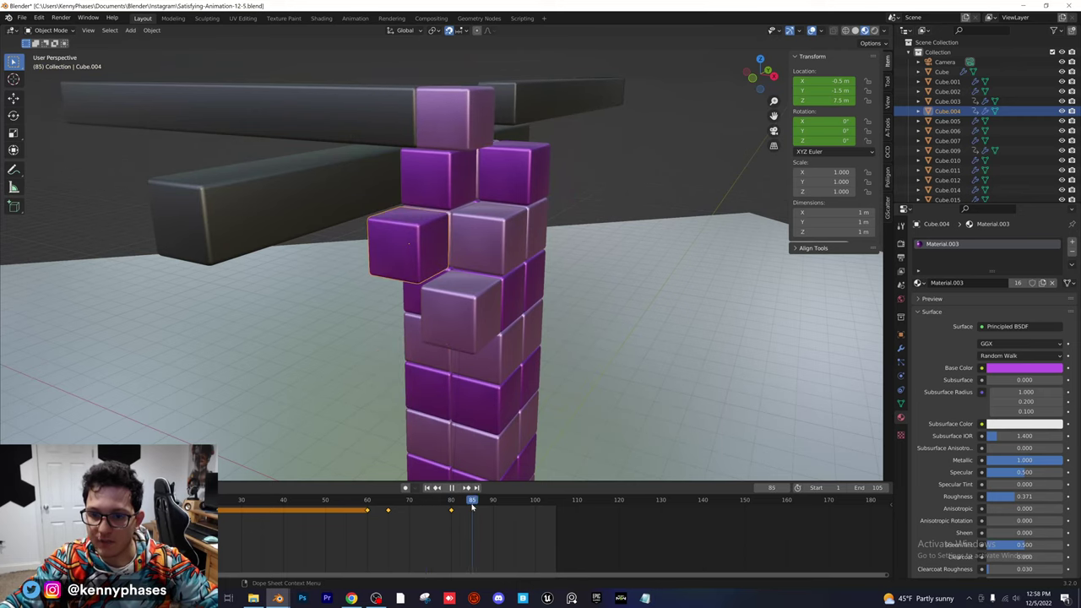
pyautogui.moveTo(473, 505)
pyautogui.mouseDown()
pyautogui.moveTo(483, 505)
pyautogui.moveTo(447, 505)
pyautogui.moveTo(472, 505)
pyautogui.mouseUp()
pyautogui.moveTo(501, 250); pyautogui.dragTo(508, 265, button='middle')
pyautogui.press('g')
pyautogui.click(490, 283)
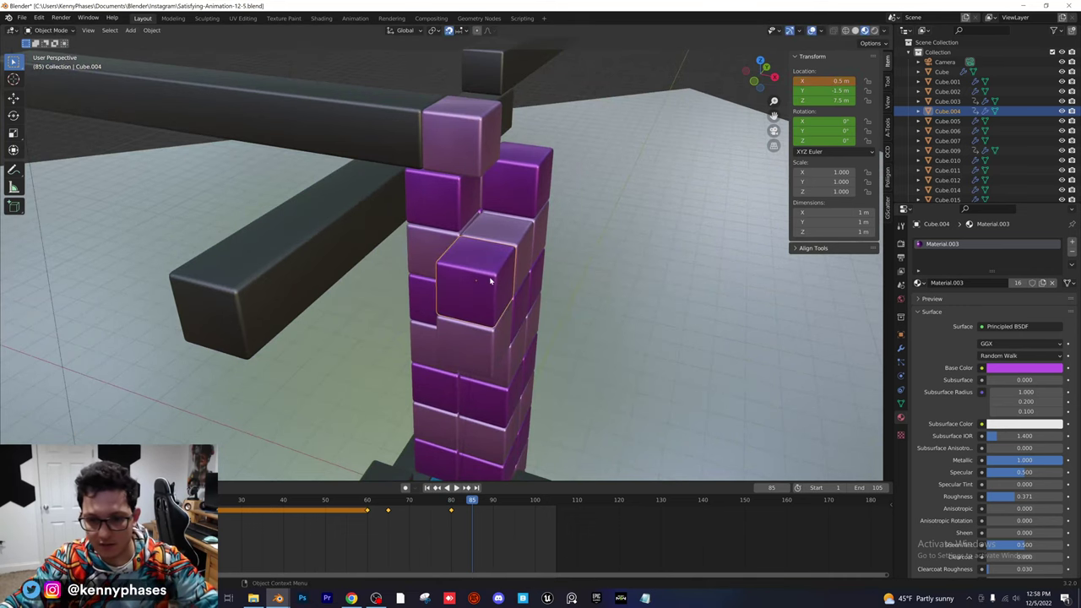
pyautogui.press('i')
pyautogui.click(489, 279)
# - At frame 90, raise the dark purple cube to Z 8.5 m and insert a Location & Rotation keyframe
pyautogui.moveTo(485, 503); pyautogui.dragTo(493, 503)
pyautogui.moveTo(510, 308); pyautogui.dragTo(466, 311, button='middle')
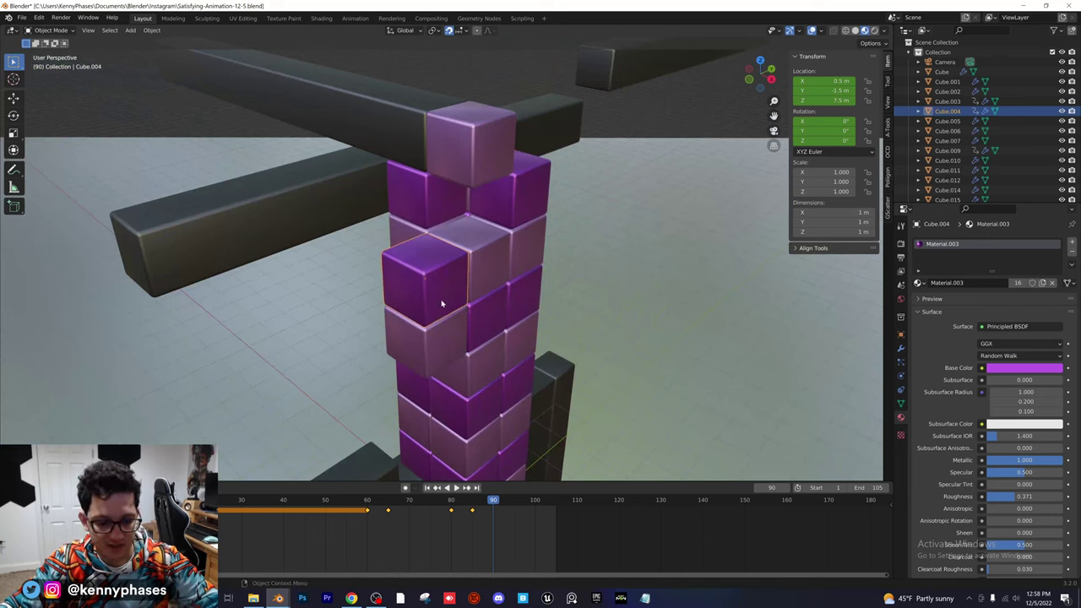
pyautogui.press('g')
pyautogui.press('z')
pyautogui.click(443, 269)
pyautogui.press('i')
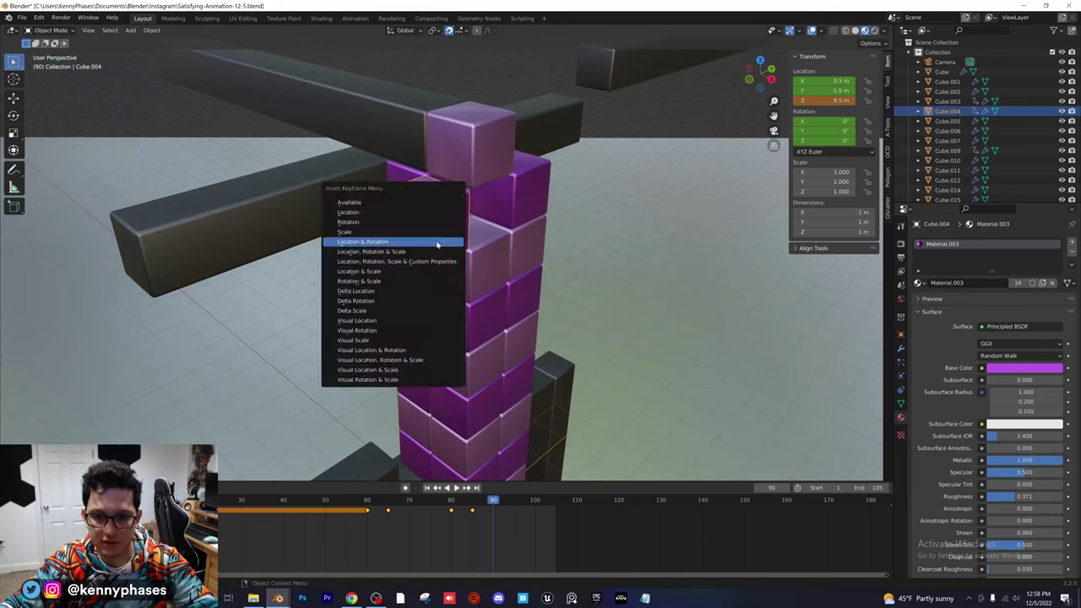
pyautogui.click(436, 244)
# - Try to slide the dark purple cube into the tower along Y to -0.5 m at frame 95
pyautogui.moveTo(458, 299); pyautogui.dragTo(435, 299, button='middle')
pyautogui.moveTo(495, 521); pyautogui.dragTo(514, 521)
pyautogui.press('g')
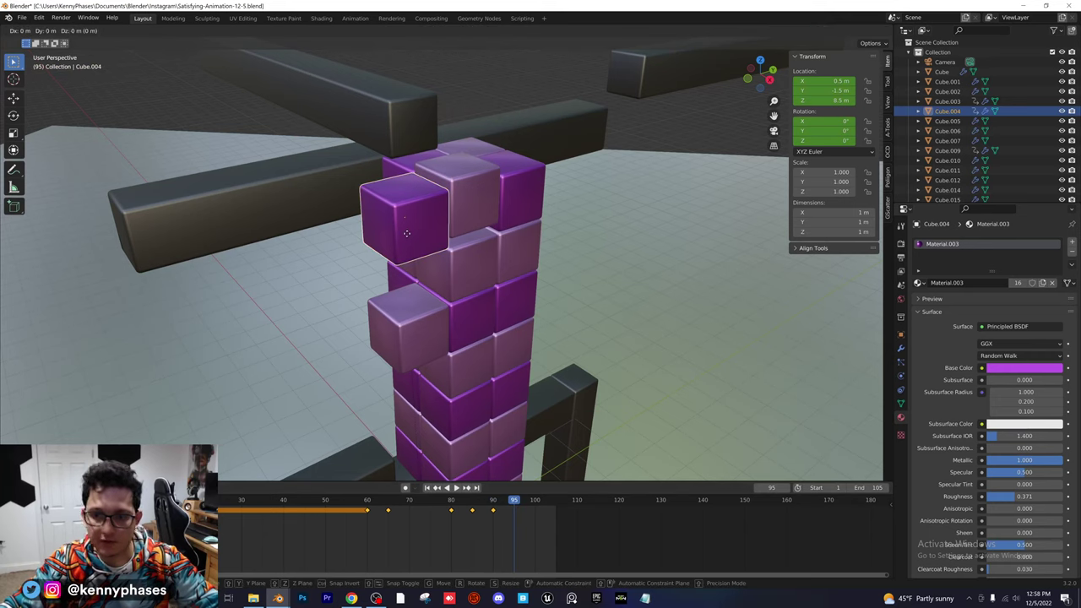
pyautogui.press('y')
pyautogui.click(454, 233)
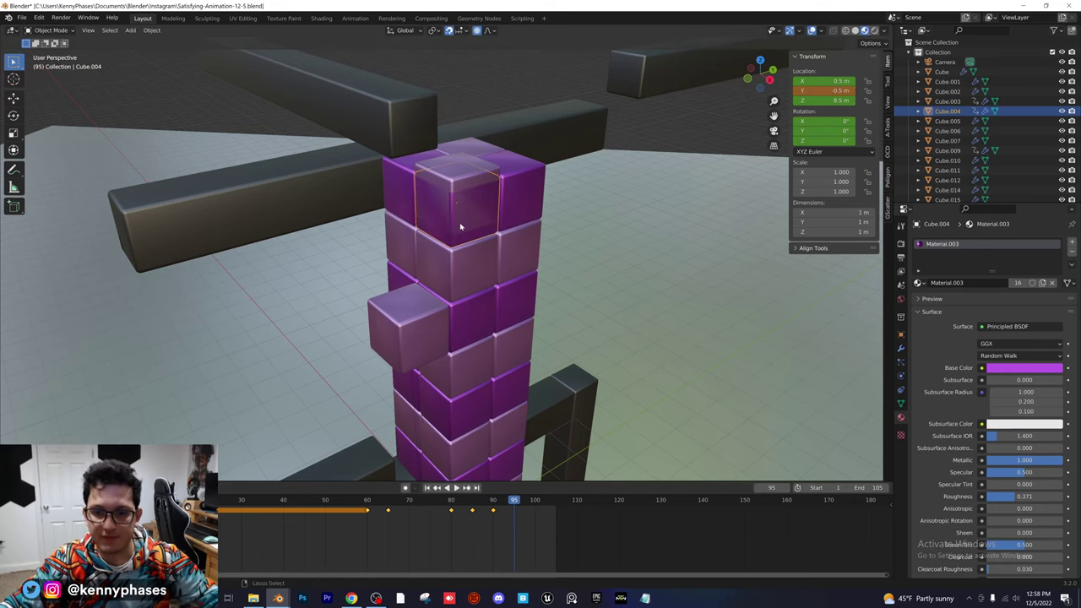
pyautogui.hotkey('ctrl', 'z')
# - Select the light purple corner cube Cube.033 in the tower's second row and insert a Location & Rotation keyframe at frame 70
pyautogui.moveTo(510, 500); pyautogui.dragTo(471, 500)
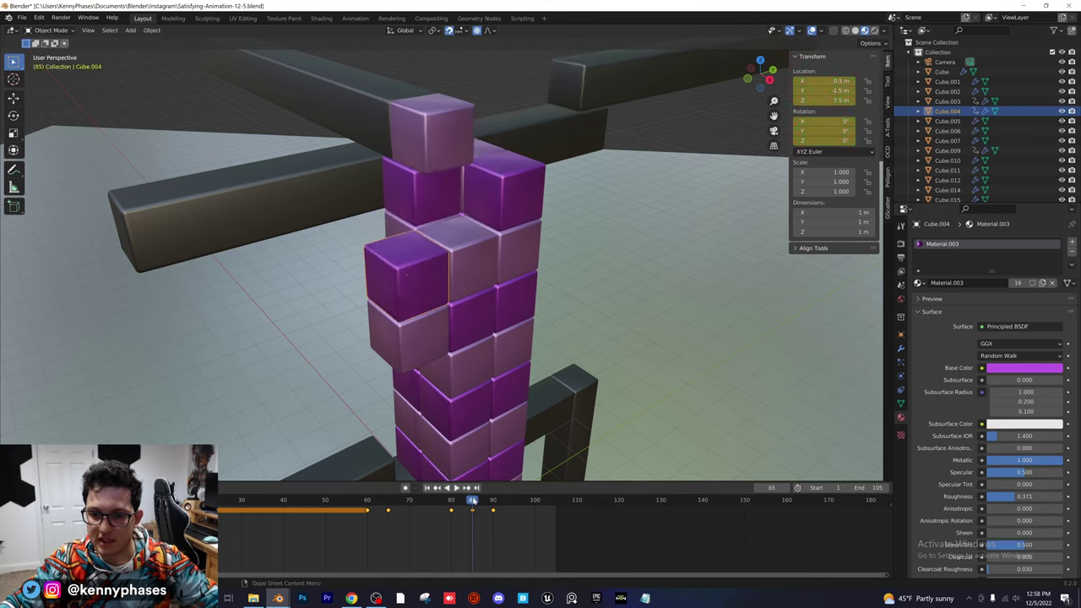
pyautogui.click(466, 265)
pyautogui.moveTo(445, 496); pyautogui.dragTo(409, 499)
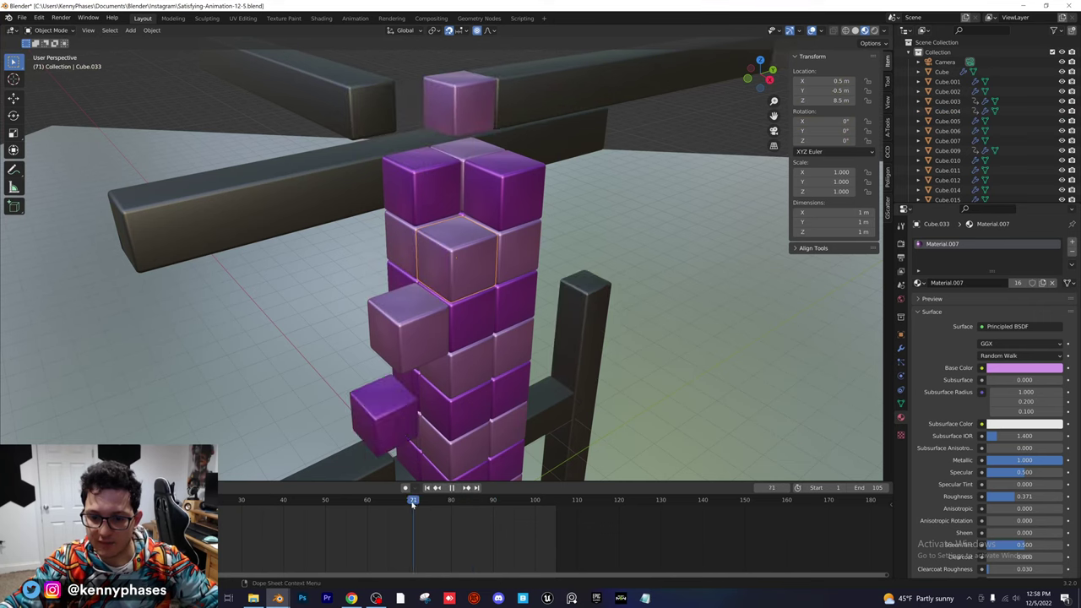
pyautogui.press('i')
pyautogui.click(471, 258)
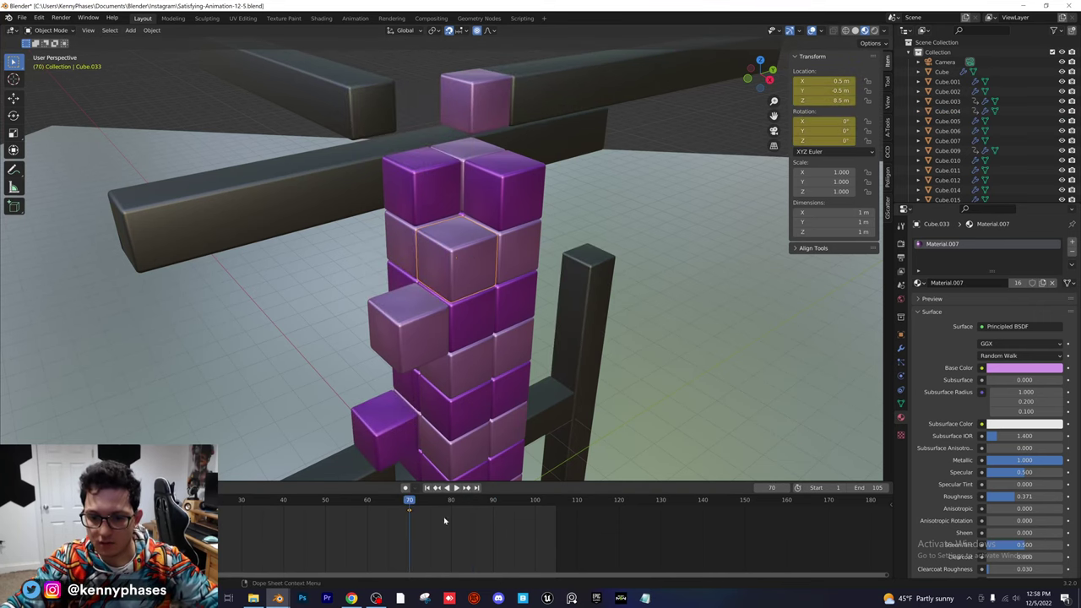
# - At frame 80, slide the light purple cube Cube.033 out along X to 1.5 m and keyframe its location and rotation
pyautogui.press('space')
pyautogui.moveTo(478, 289); pyautogui.dragTo(486, 293, button='middle')
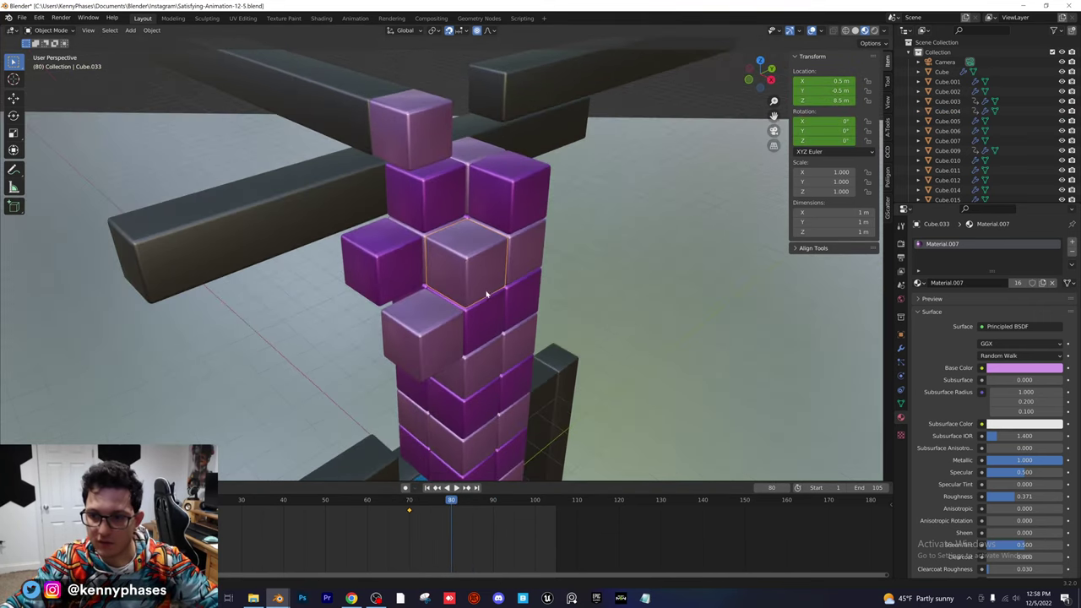
pyautogui.press('g')
pyautogui.press('x')
pyautogui.press('1')
pyautogui.press('Return')
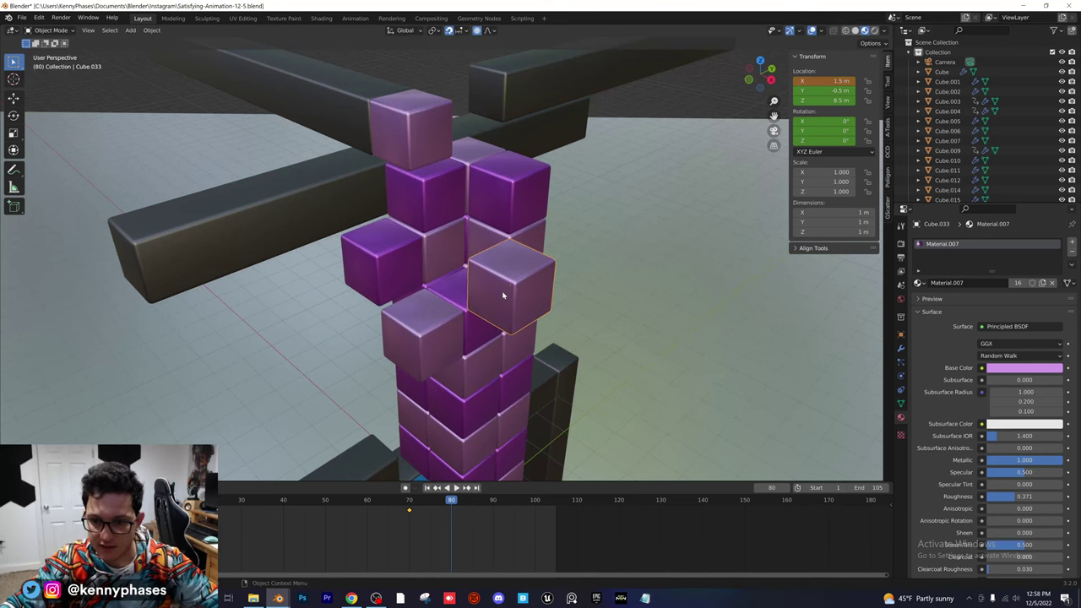
pyautogui.press('i')
pyautogui.click(503, 295)
# - Replace the dark purple cube Cube.004's keyframe at frame 90 with a Location & Rotation keyframe that slides it into the tower at Y -0.5 m
pyautogui.click(401, 266)
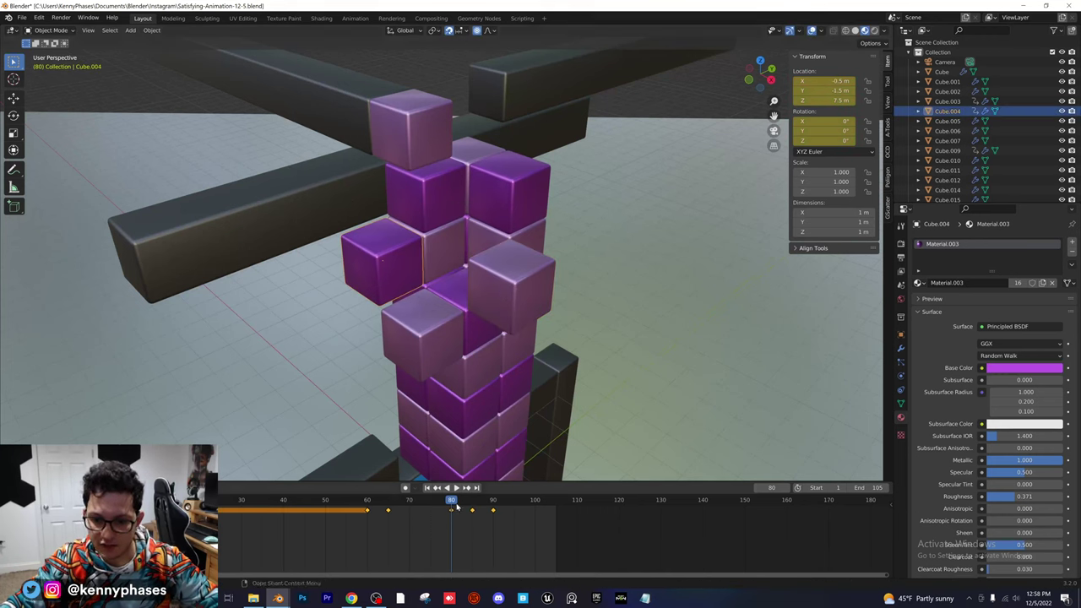
pyautogui.press('space')
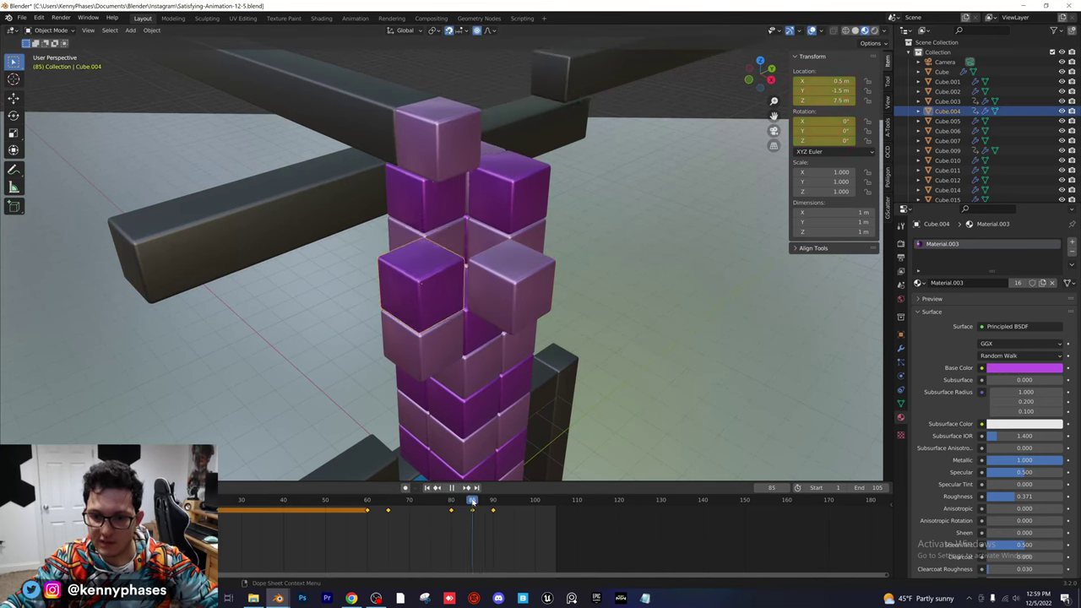
pyautogui.click(493, 511)
pyautogui.press('x')
pyautogui.click(494, 512)
pyautogui.moveTo(473, 502); pyautogui.dragTo(494, 505)
pyautogui.moveTo(448, 287); pyautogui.dragTo(485, 248, button='middle')
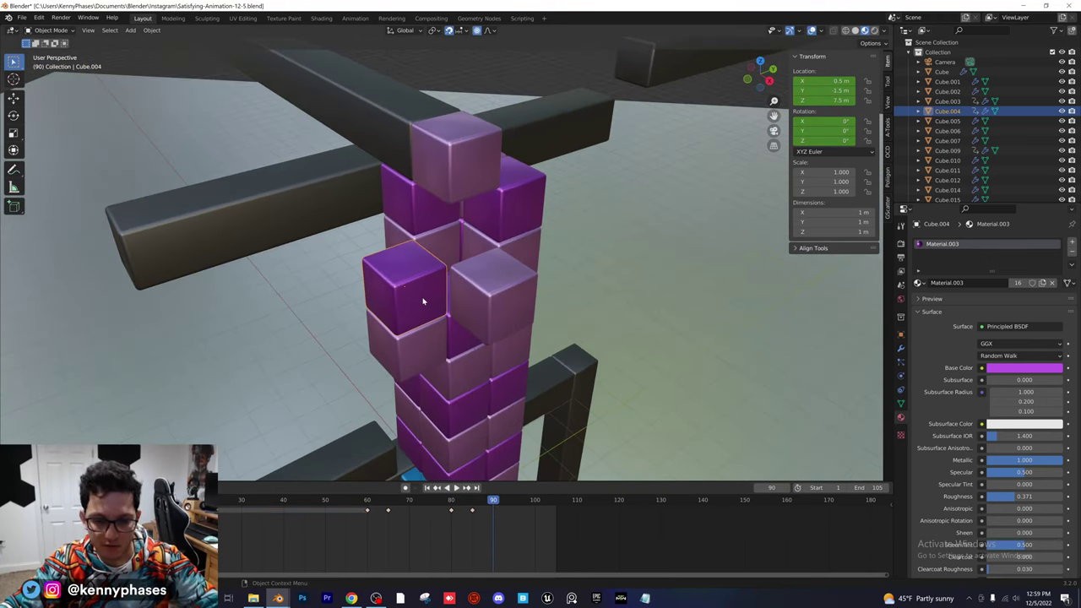
pyautogui.press('g')
pyautogui.click(454, 281)
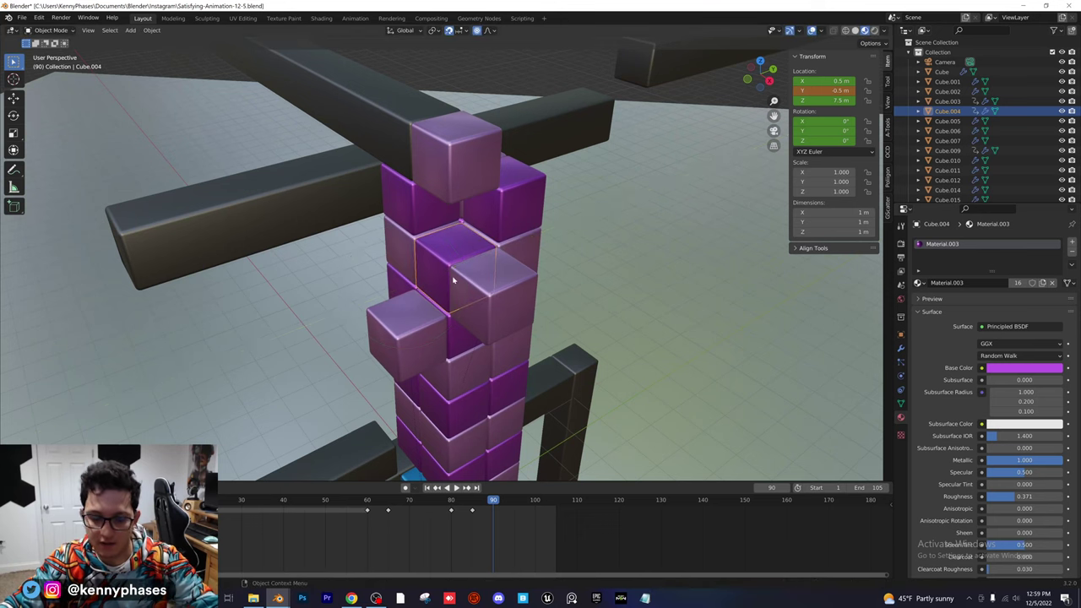
pyautogui.press('i')
pyautogui.click(452, 275)
# - Select the light purple cube Cube.033 and move its slide-out keyframe from frame 80 to frame 75
pyautogui.moveTo(478, 343); pyautogui.dragTo(499, 293, button='middle')
pyautogui.click(510, 252)
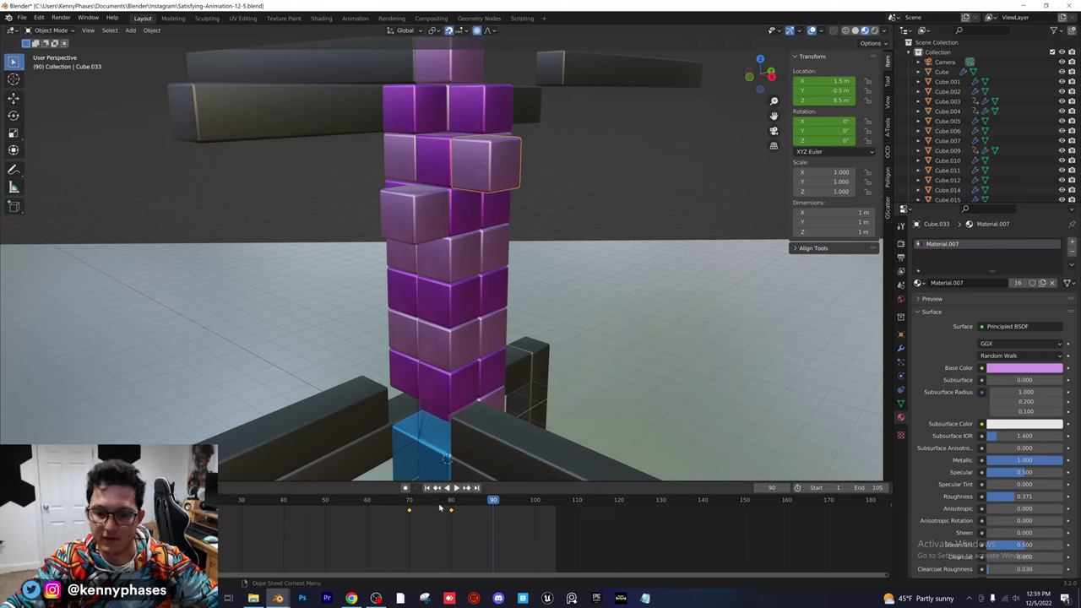
pyautogui.click(451, 501)
pyautogui.moveTo(476, 535); pyautogui.dragTo(410, 503)
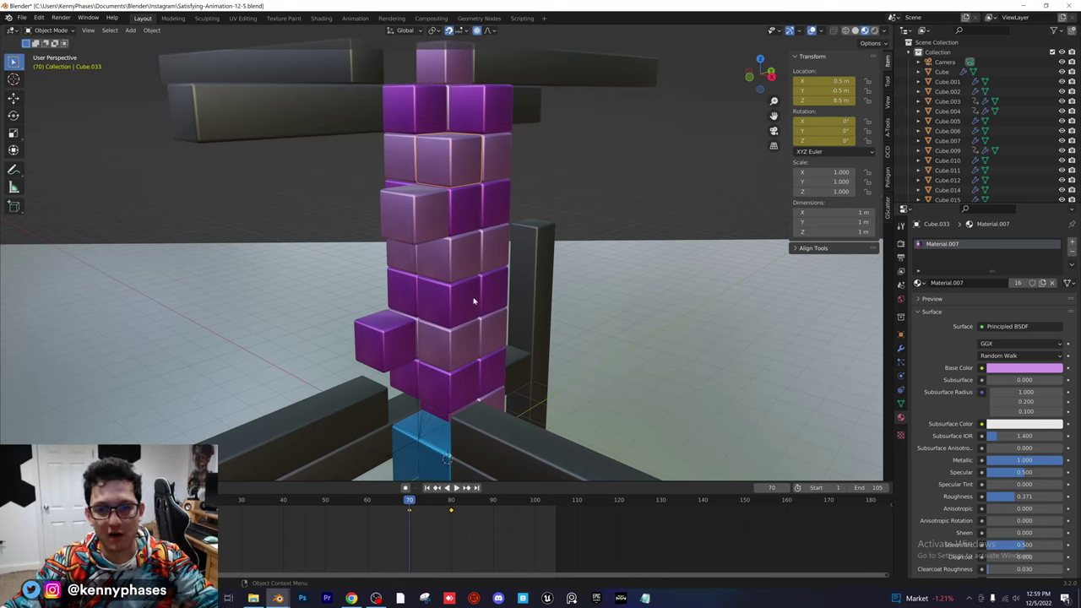
pyautogui.moveTo(473, 301); pyautogui.dragTo(468, 311, button='middle')
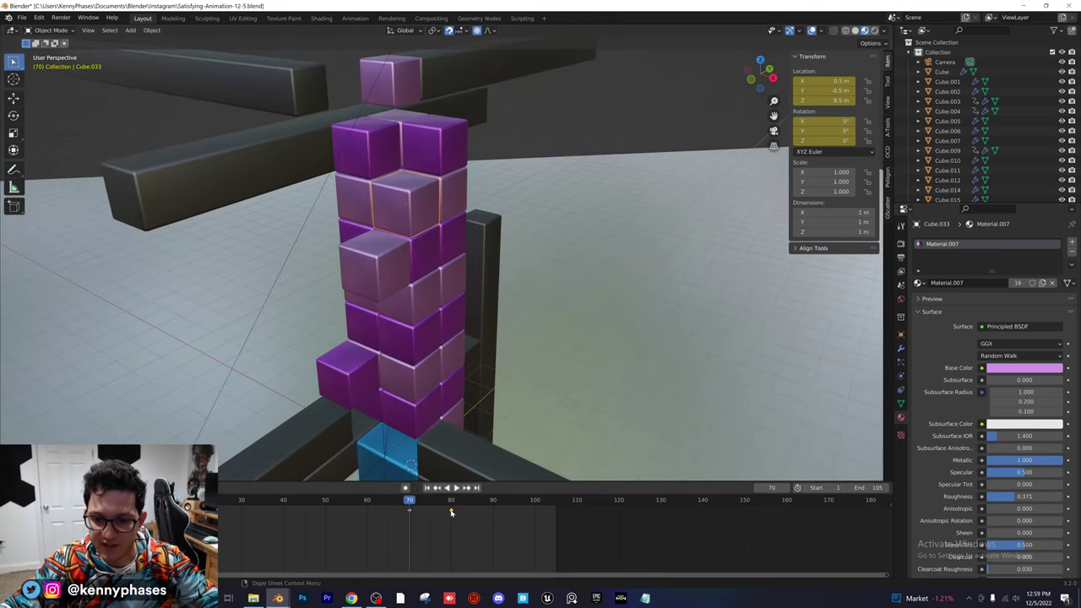
pyautogui.moveTo(451, 512); pyautogui.dragTo(430, 512)
# - At frame 80, lower the light purple cube to Z 4.5 m and insert a Location & Rotation keyframe
pyautogui.press('space')
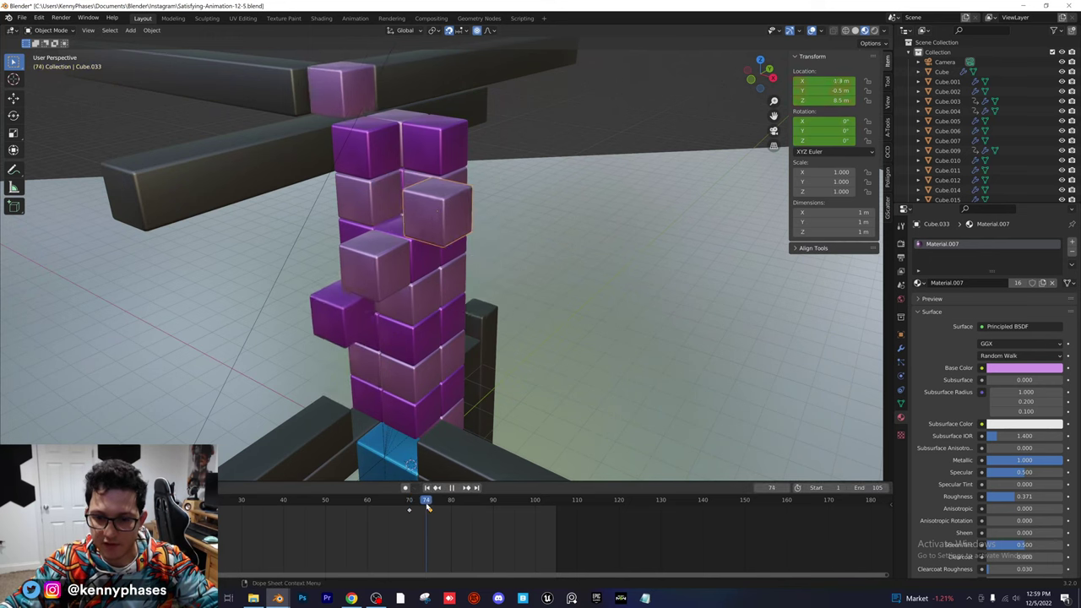
pyautogui.press('space')
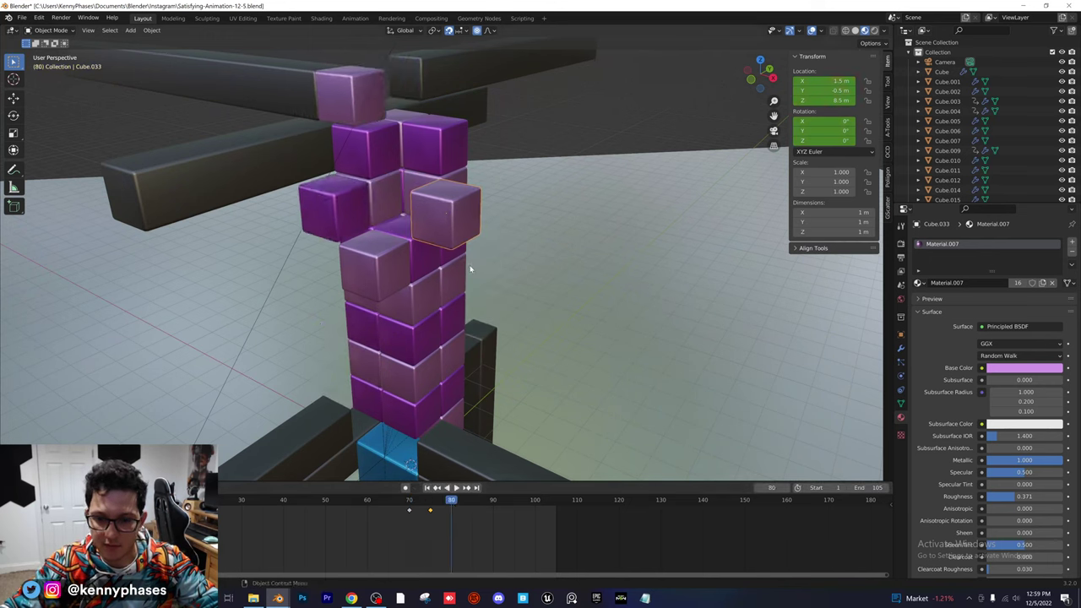
pyautogui.press('g')
pyautogui.press('z')
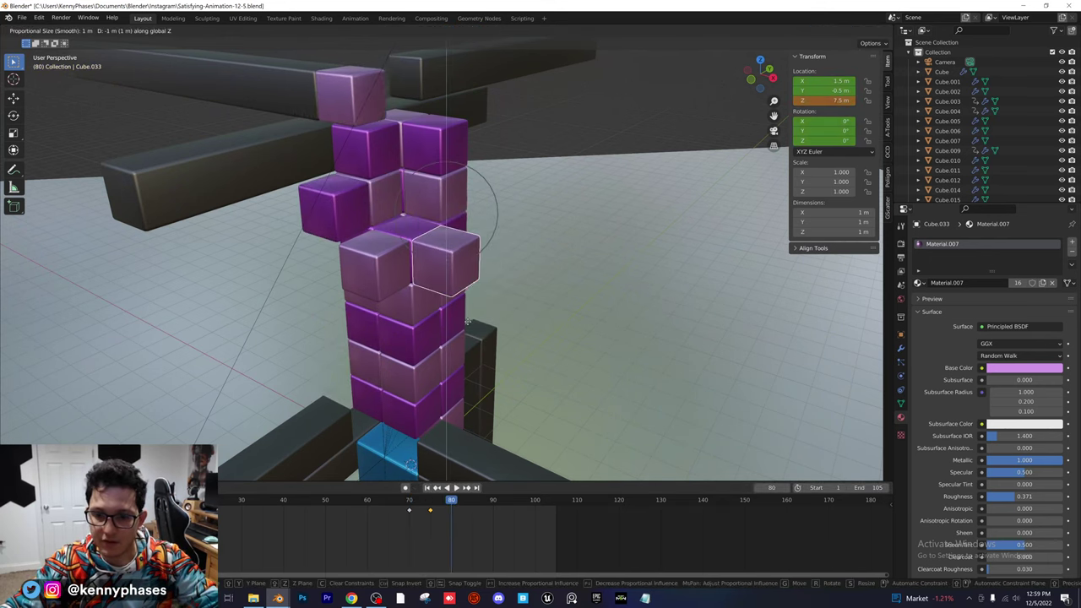
pyautogui.click(463, 402)
pyautogui.press('i')
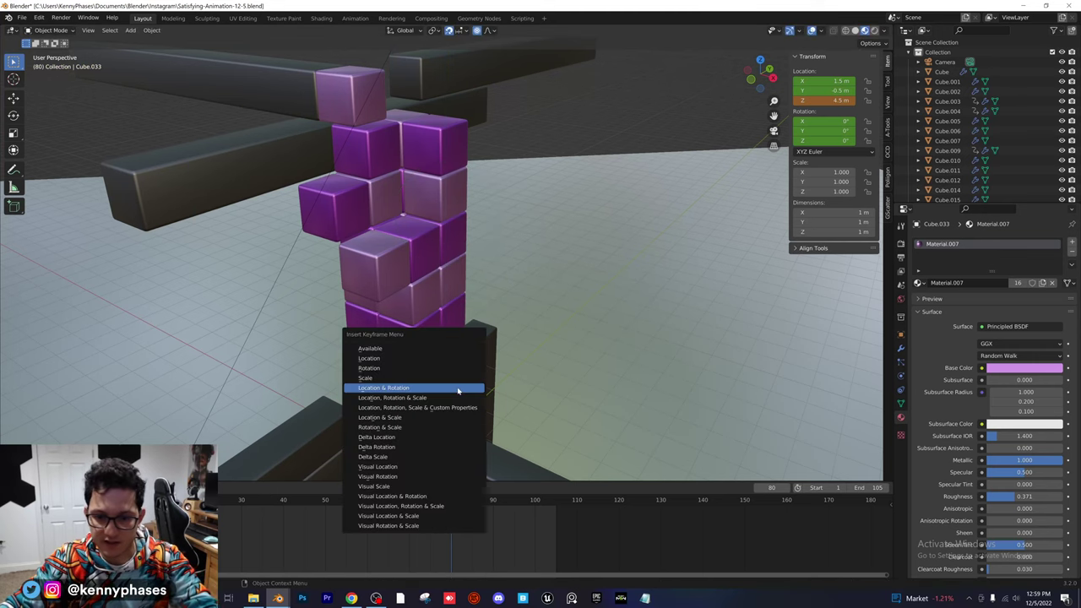
pyautogui.click(457, 387)
# - At frame 85, slide the light purple cube along Y to -1.5 m and keyframe its location and rotation
pyautogui.press('space')
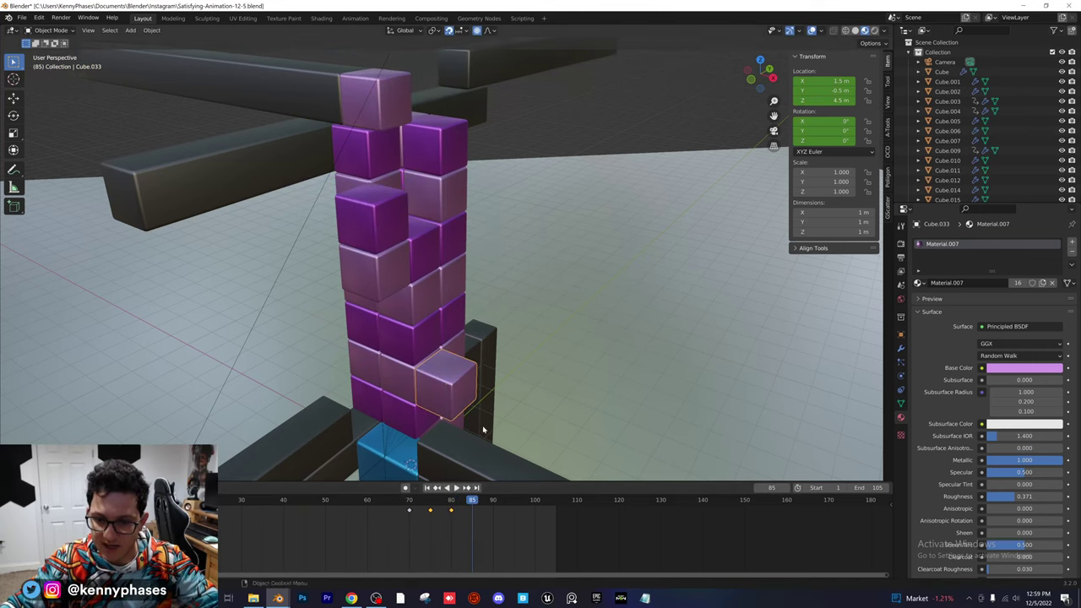
pyautogui.moveTo(483, 381); pyautogui.dragTo(443, 369, button='middle')
pyautogui.press('g')
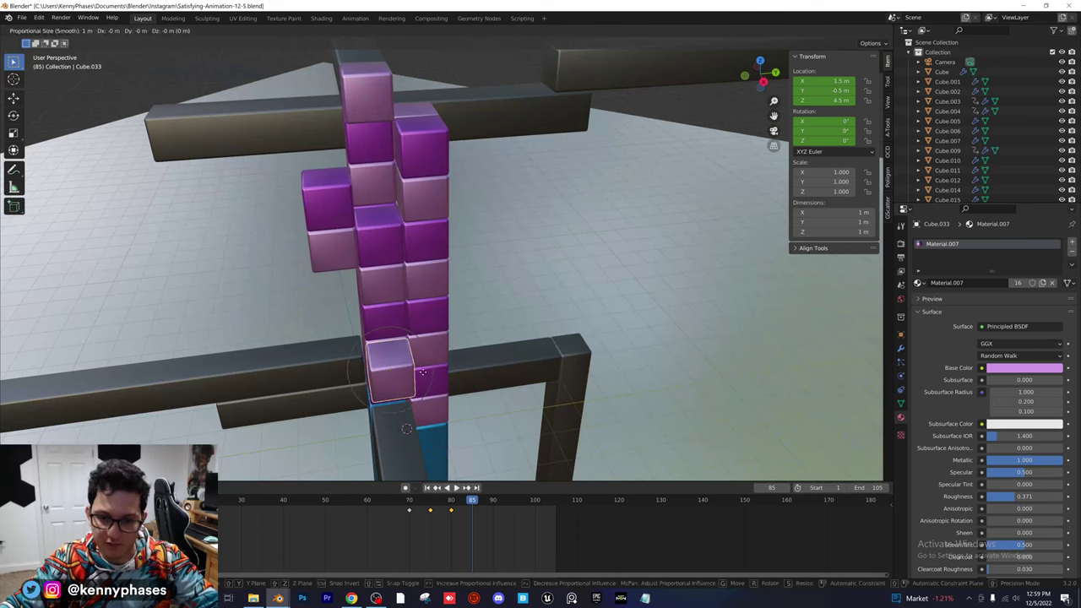
pyautogui.click(391, 378)
pyautogui.press('i')
pyautogui.click(377, 381)
# - At frame 90, slide the light purple cube along X to -0.5 m and keyframe its location and rotation
pyautogui.moveTo(377, 381); pyautogui.dragTo(414, 397, button='middle')
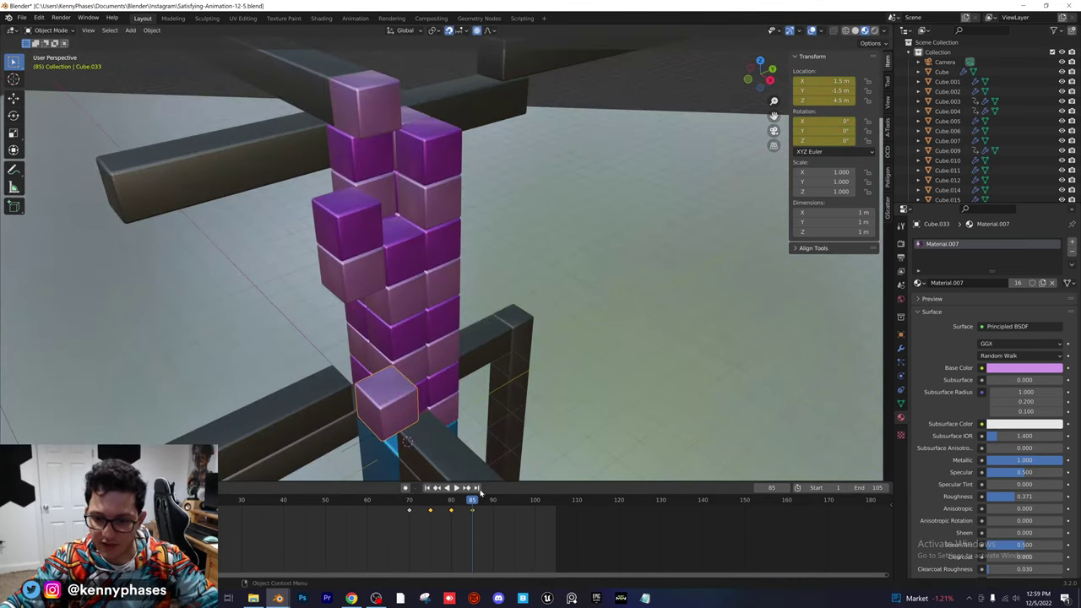
pyautogui.click(493, 500)
pyautogui.moveTo(491, 444); pyautogui.dragTo(558, 386, button='middle')
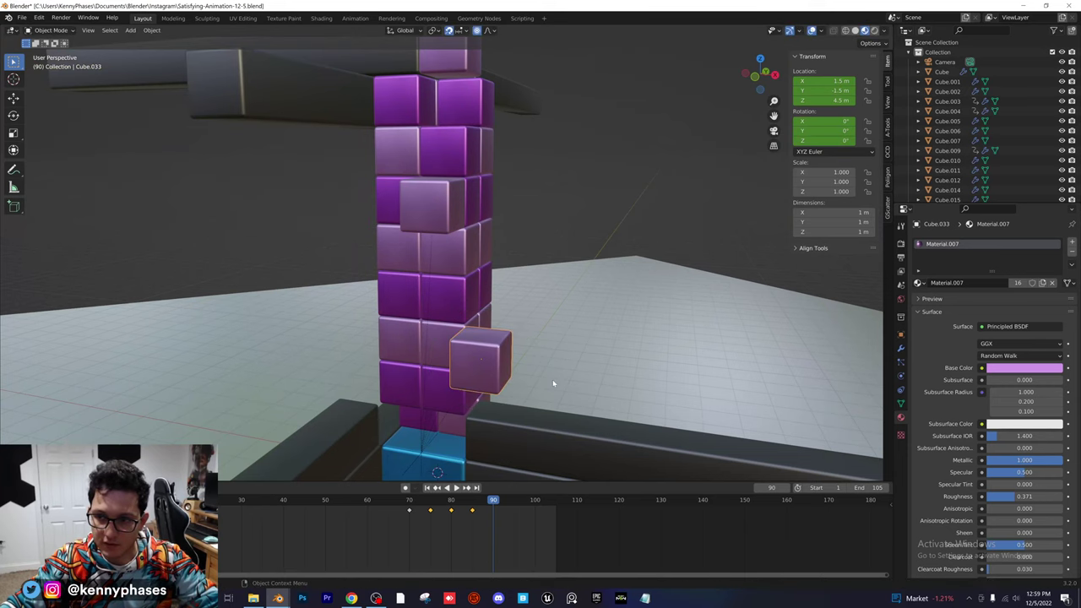
pyautogui.press('g')
pyautogui.press('x')
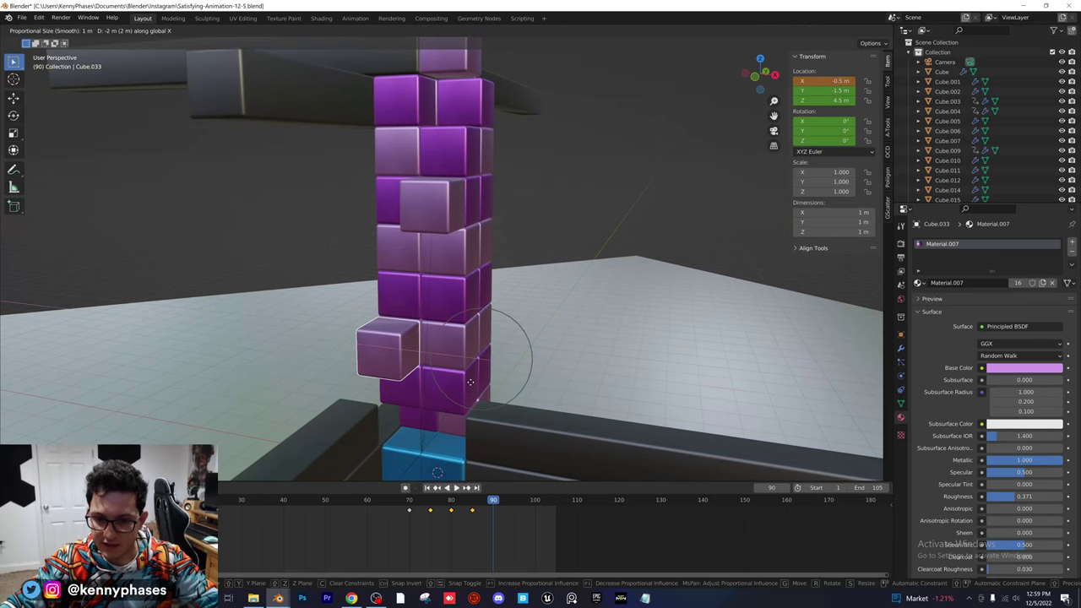
pyautogui.click(471, 381)
pyautogui.moveTo(471, 382); pyautogui.dragTo(406, 420, button='middle')
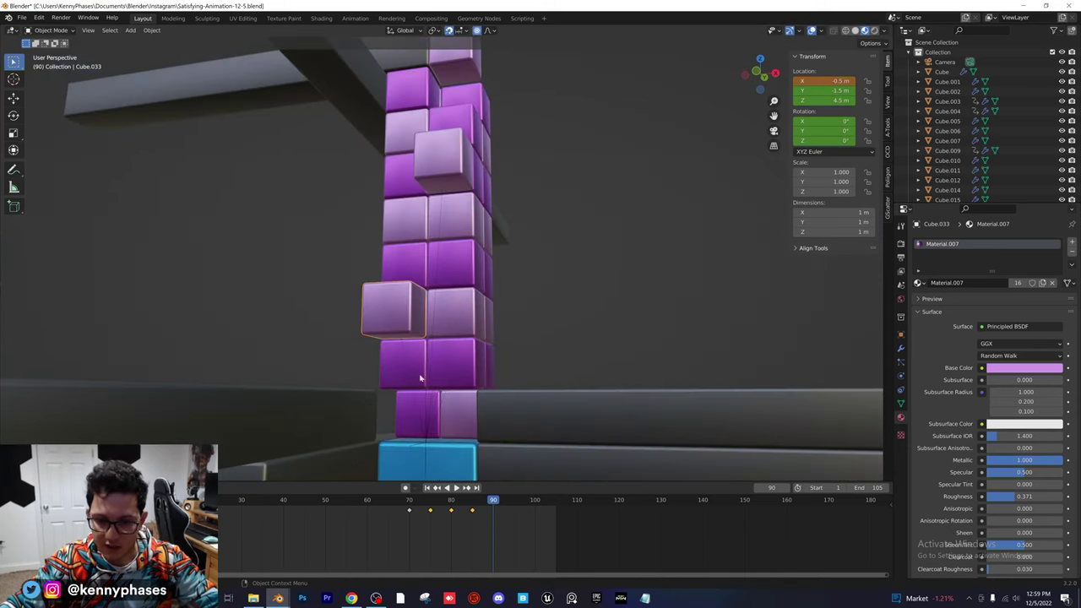
pyautogui.press('i')
pyautogui.click(412, 306)
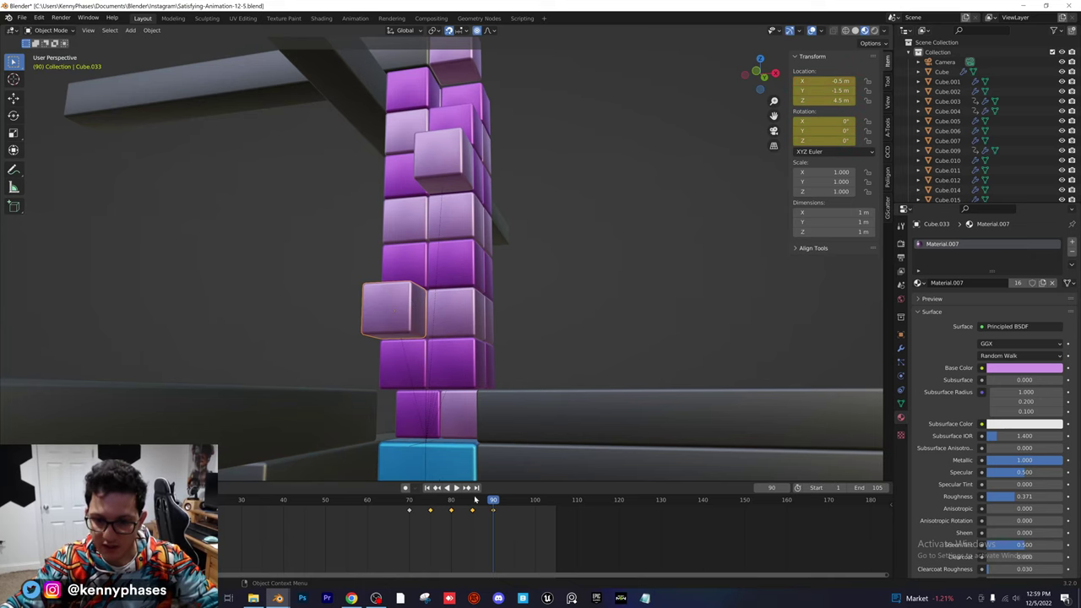
# - At frame 95, lower the light purple cube to Z 2.5 m and insert a Location & Rotation keyframe
pyautogui.press('Right')
pyautogui.press('Right')
pyautogui.press('Right')
pyautogui.press('Right')
pyautogui.press('Right')
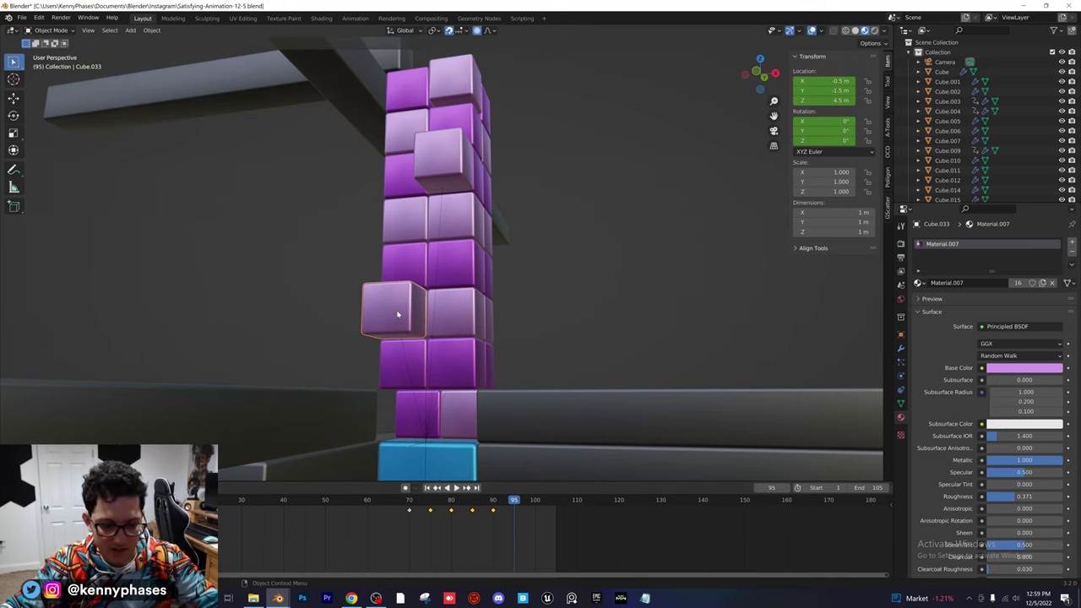
pyautogui.press('g')
pyautogui.press('z')
pyautogui.click(406, 418)
pyautogui.moveTo(419, 412); pyautogui.dragTo(363, 386, button='middle')
pyautogui.press('i')
pyautogui.click(380, 435)
# - At frame 100, slide the light purple cube into the tower's base at Y -0.5 m and keyframe its location and rotation
pyautogui.scroll(1, 398, 389)
pyautogui.press('Right')
pyautogui.press('Right')
pyautogui.press('Right')
pyautogui.press('Right')
pyautogui.press('Right')
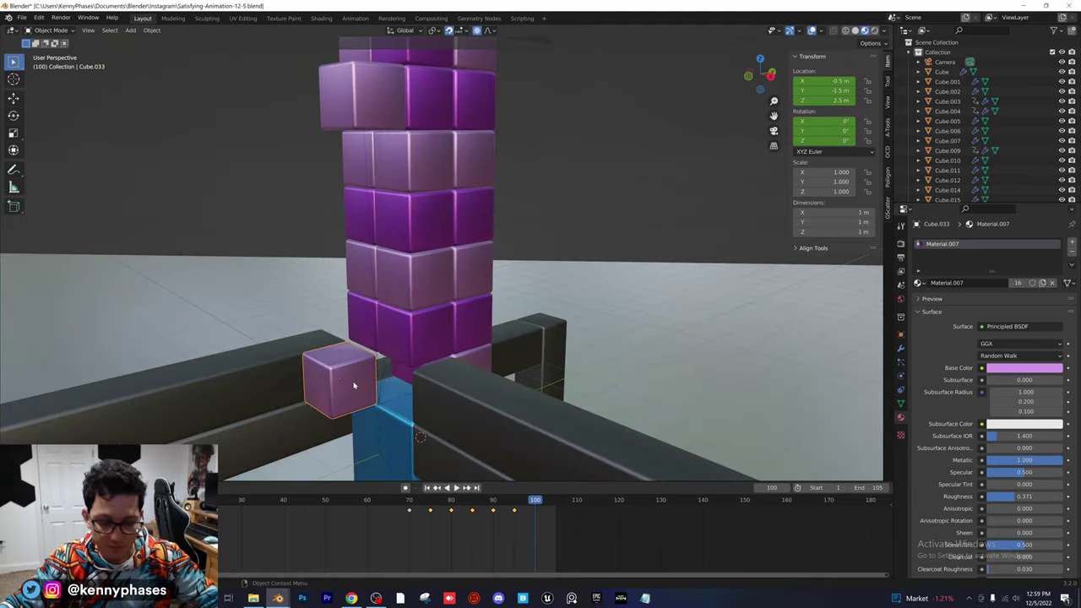
pyautogui.press('g')
pyautogui.press('y')
pyautogui.click(382, 382)
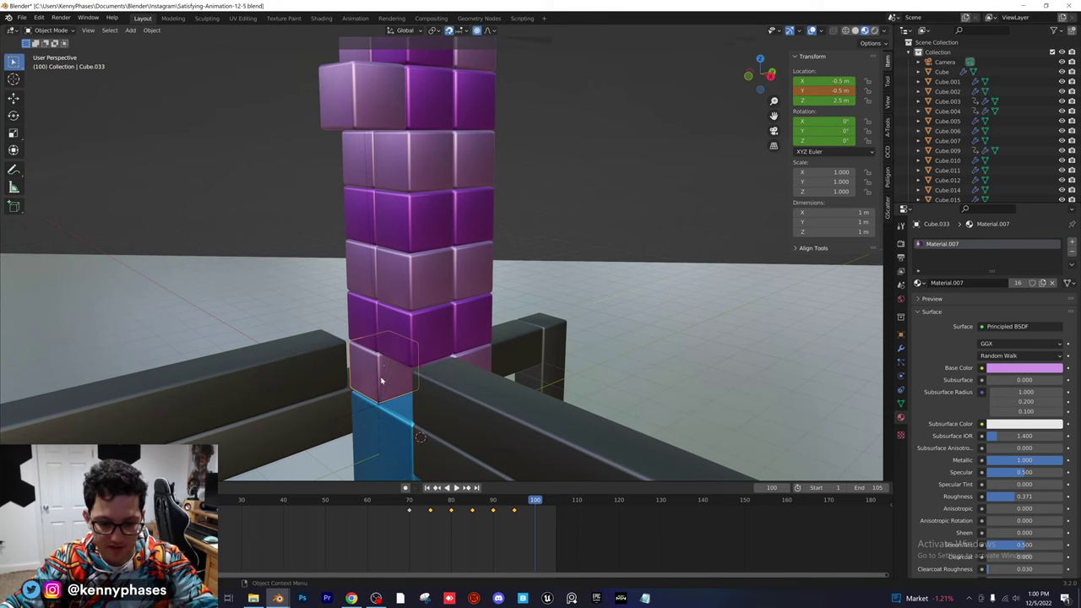
pyautogui.press('i')
pyautogui.click(381, 382)
# - Review the light purple cube's descent to the tower's base between frames 75 and 101
pyautogui.click(446, 487)
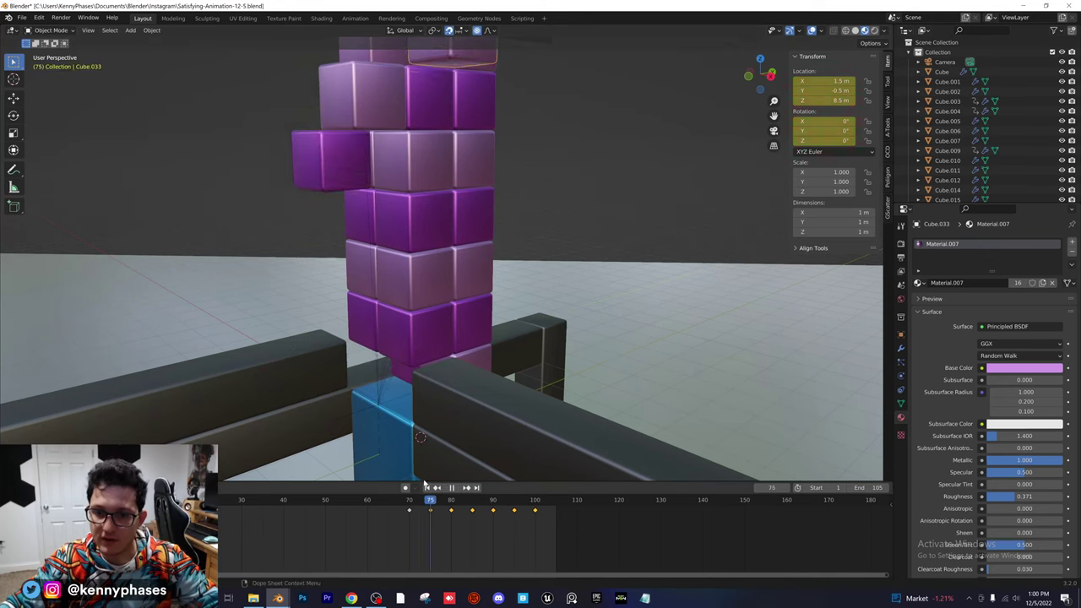
pyautogui.moveTo(425, 483); pyautogui.dragTo(539, 500)
pyautogui.moveTo(410, 321); pyautogui.dragTo(426, 388, button='middle')
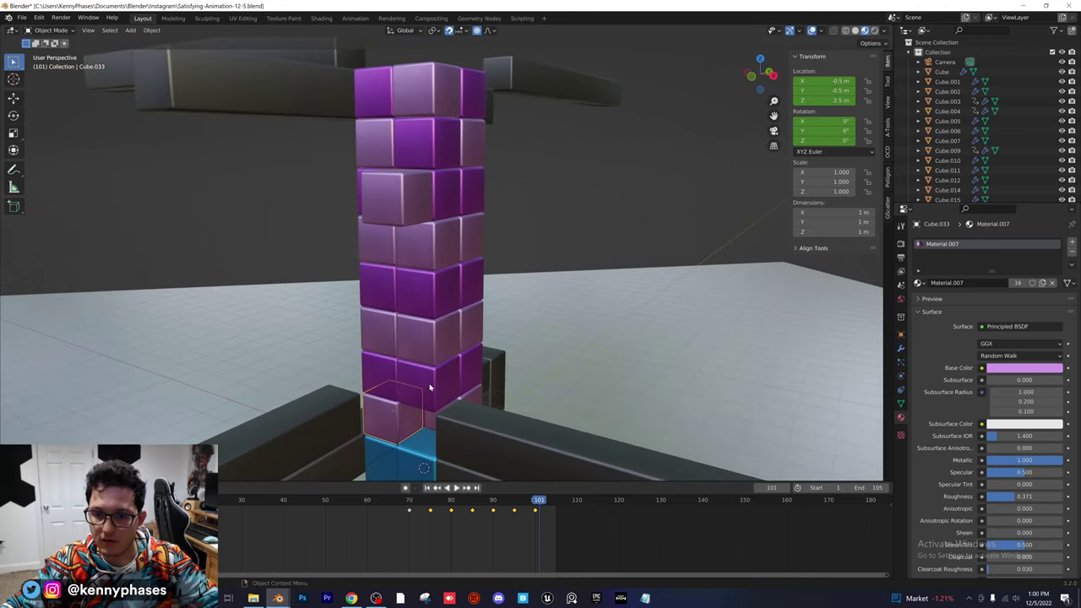
# - Examine how the cubes slide around the tower between frames 101 and 70 to see which column has to shift
pyautogui.moveTo(519, 500); pyautogui.dragTo(485, 500)
pyautogui.moveTo(471, 278)
pyautogui.mouseDown(button='middle')
pyautogui.moveTo(495, 326)
pyautogui.moveTo(459, 261)
pyautogui.mouseUp(button='middle')
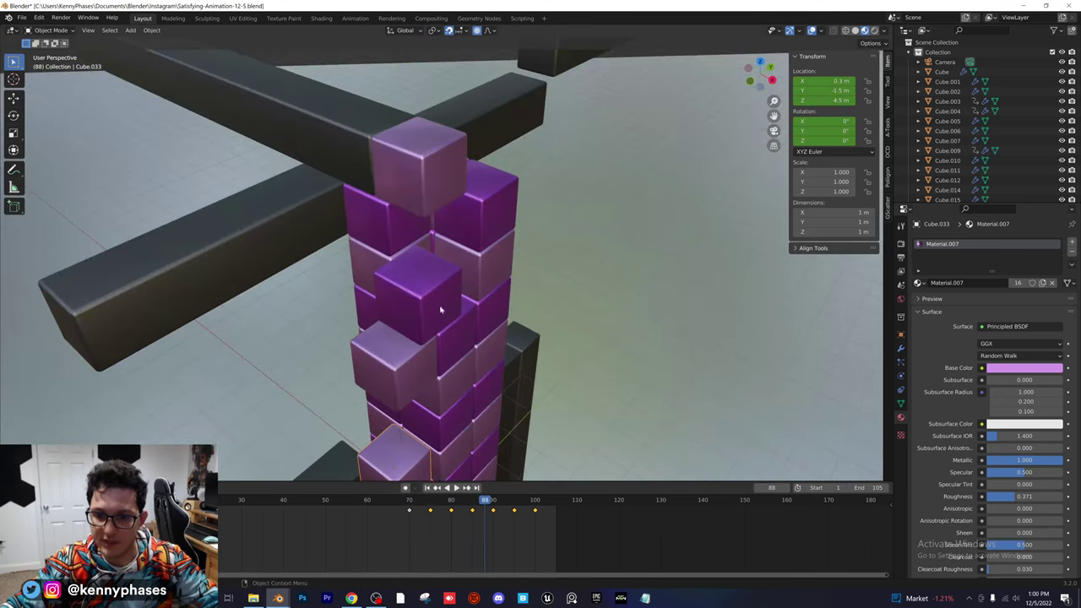
pyautogui.press('space')
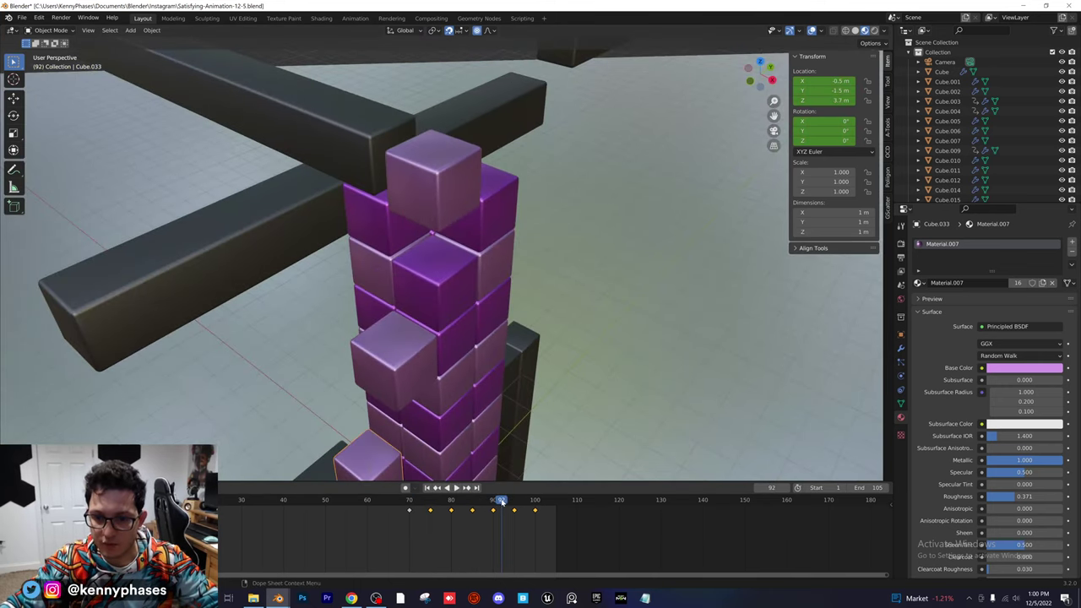
pyautogui.moveTo(493, 406); pyautogui.dragTo(444, 222, button='middle')
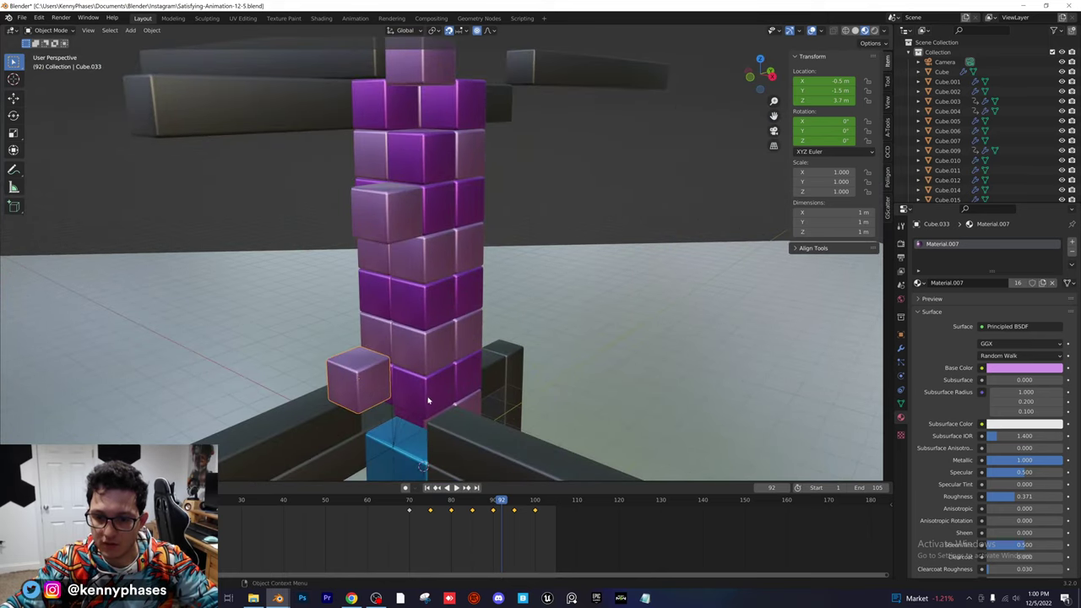
pyautogui.click(438, 230)
pyautogui.moveTo(502, 502); pyautogui.dragTo(411, 510)
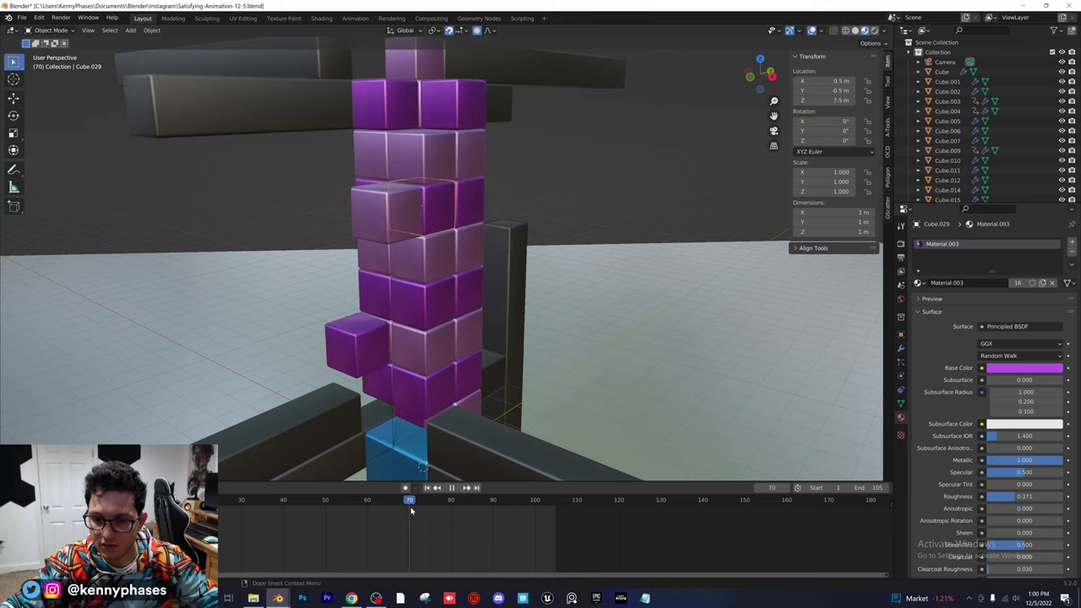
# - At frame 55, insert a Location & Rotation keyframe on the dark purple front-corner cube at Z 3.5 m
pyautogui.click(418, 381)
pyautogui.keyDown('shift'); pyautogui.moveTo(456, 419); pyautogui.dragTo(459, 368, button='middle'); pyautogui.keyUp('shift')
pyautogui.scroll(2, 459, 368)
pyautogui.keyDown('shift'); pyautogui.moveTo(450, 383); pyautogui.dragTo(463, 355, button='middle'); pyautogui.keyUp('shift')
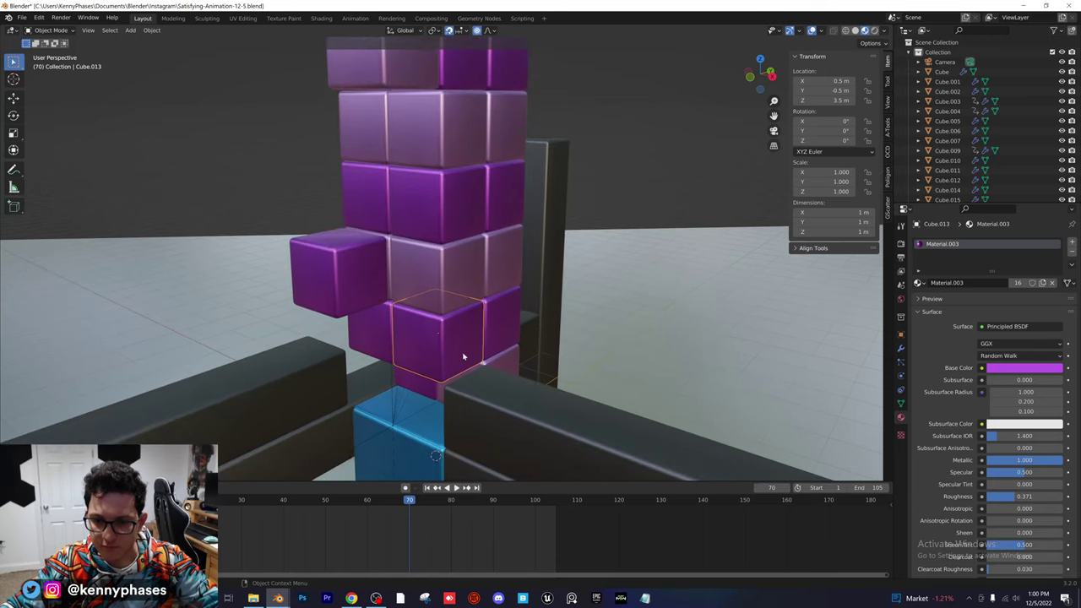
pyautogui.hotkey('ctrl', 'shift', 'space')
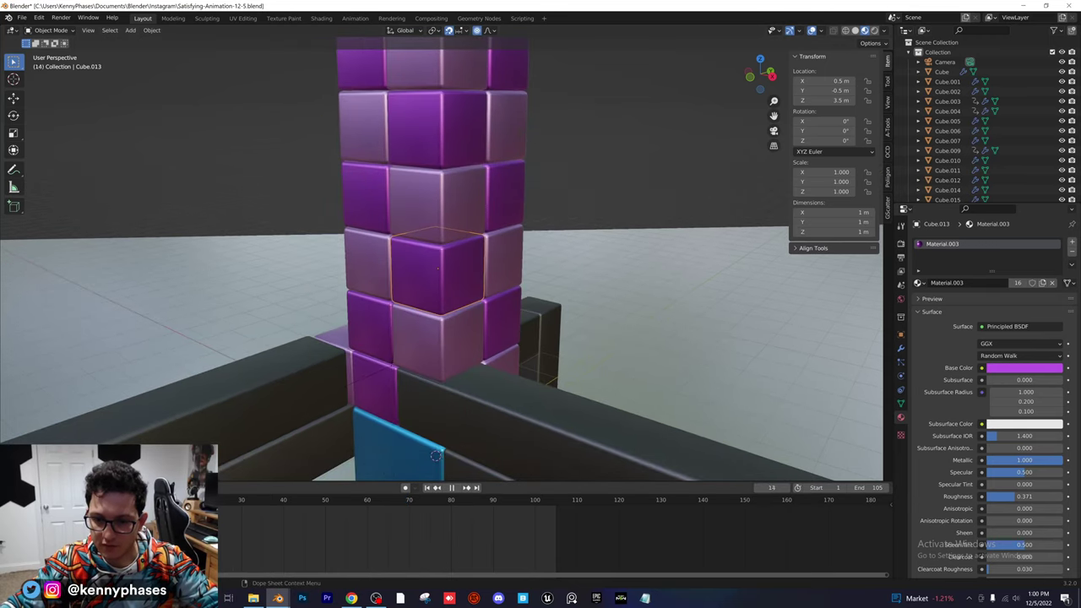
pyautogui.moveTo(263, 517); pyautogui.dragTo(347, 511)
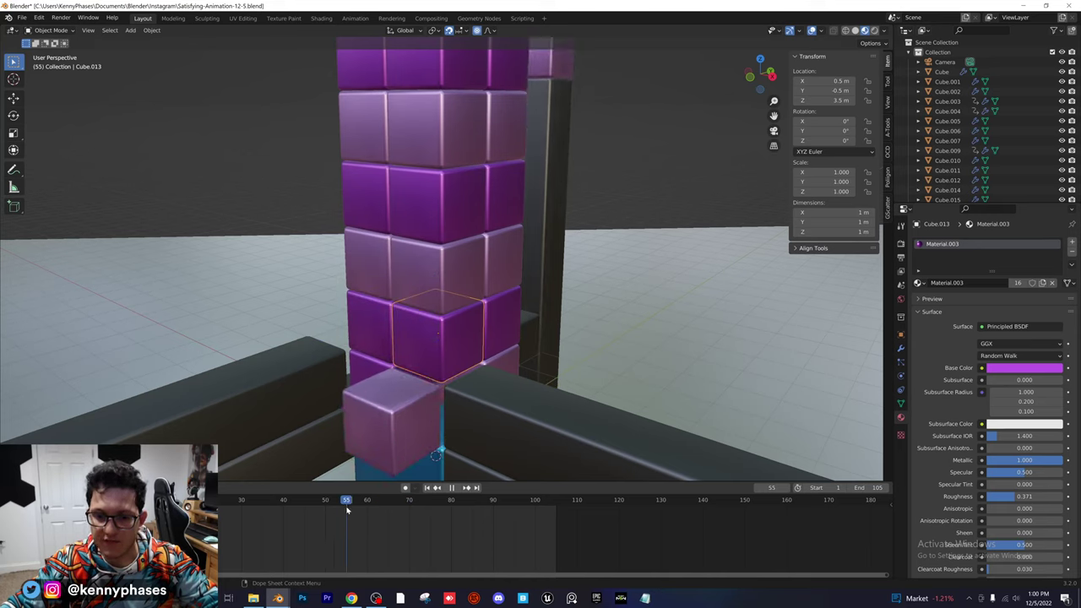
pyautogui.press('i')
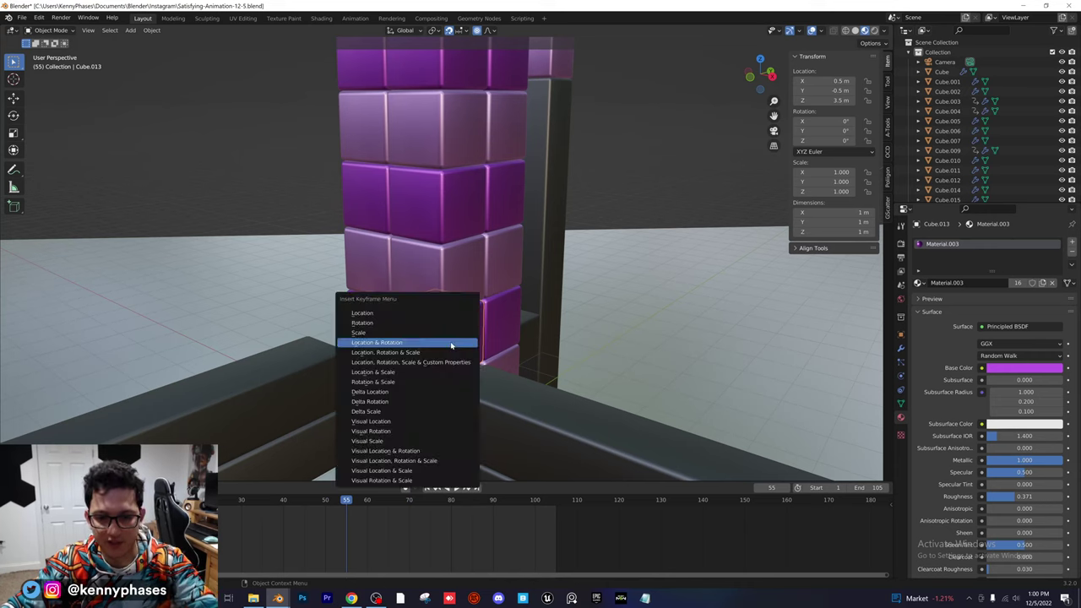
pyautogui.click(446, 345)
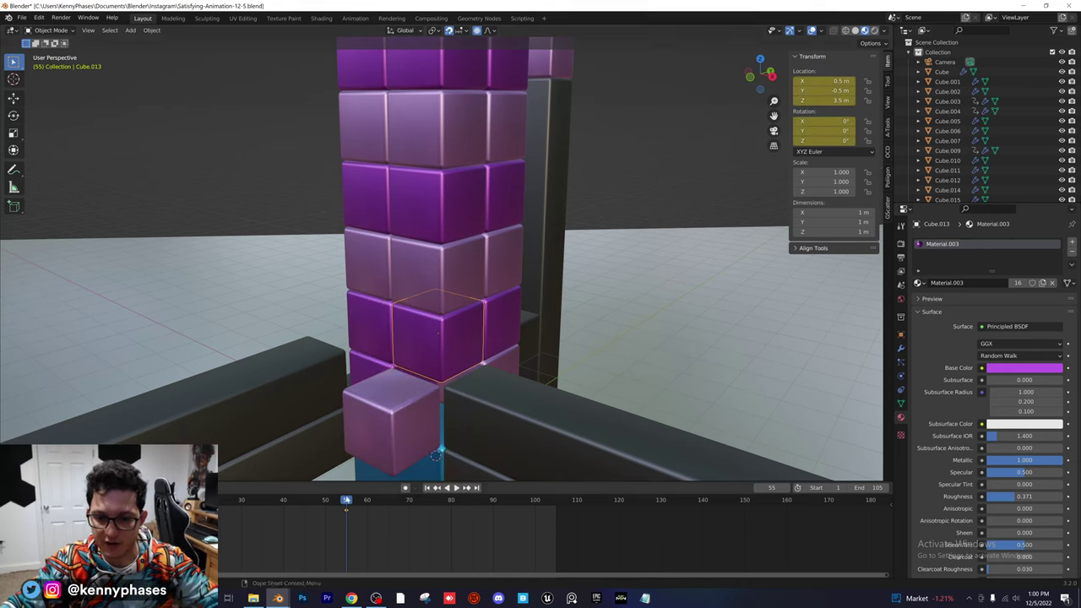
# - At frame 65, lower the dark purple front-corner cube to Z 2.5 m and keyframe its location and rotation
pyautogui.press('space')
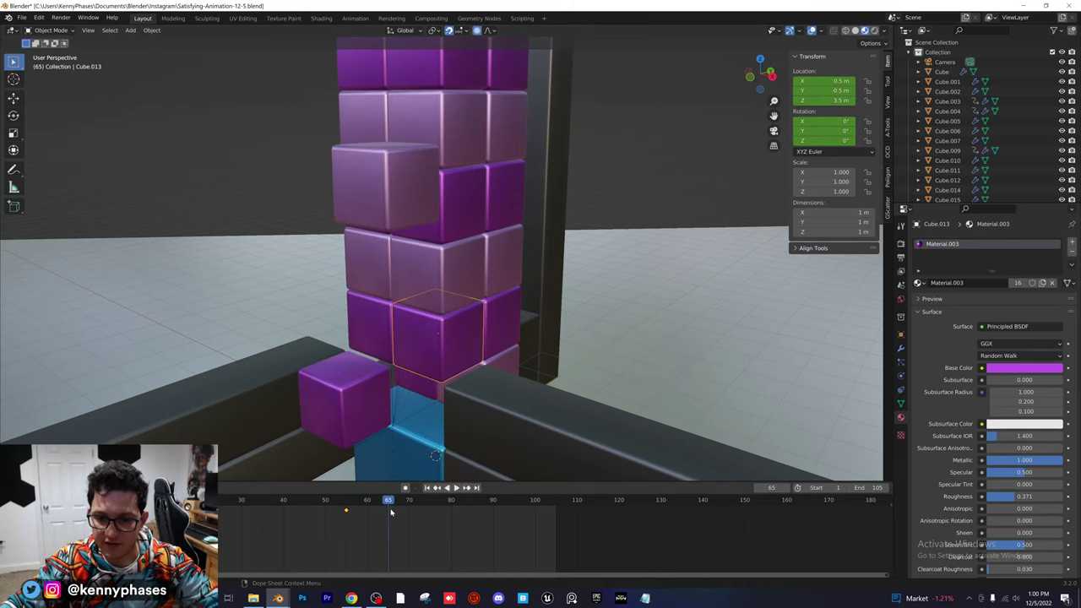
pyautogui.press('g')
pyautogui.press('z')
pyautogui.click(467, 392)
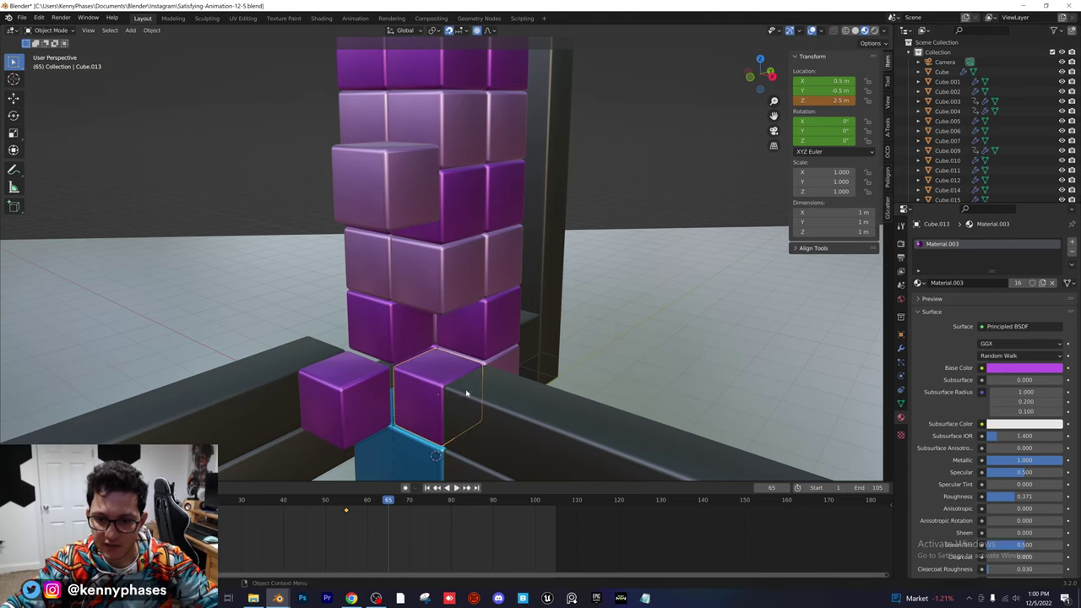
pyautogui.press('i')
pyautogui.click(452, 424)
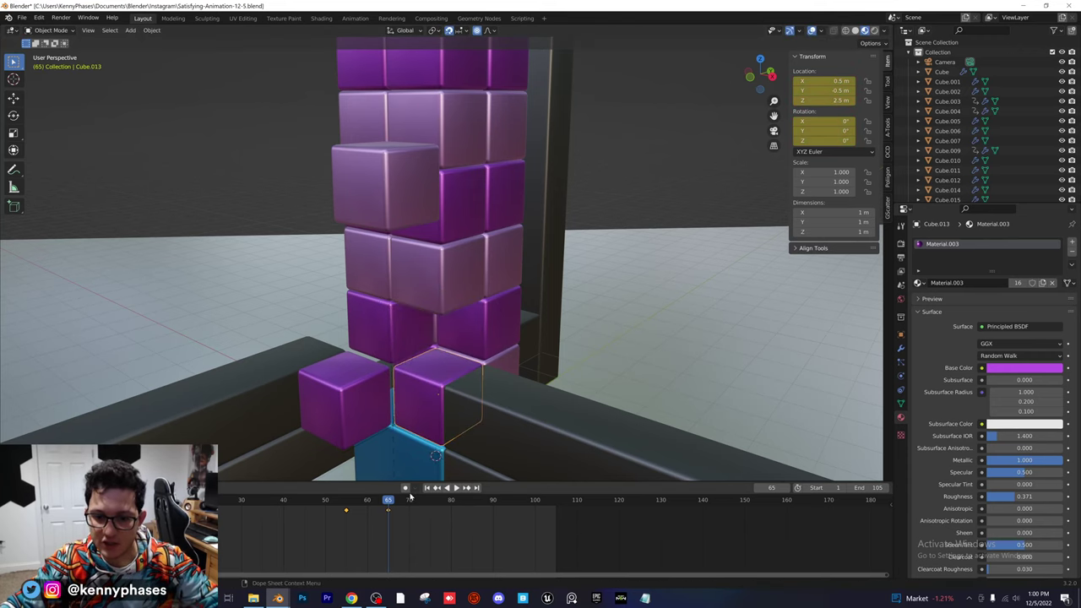
# - At frame 55, insert a Location & Rotation keyframe on the light purple front-corner cube at Z 4.5 m
pyautogui.click(444, 295)
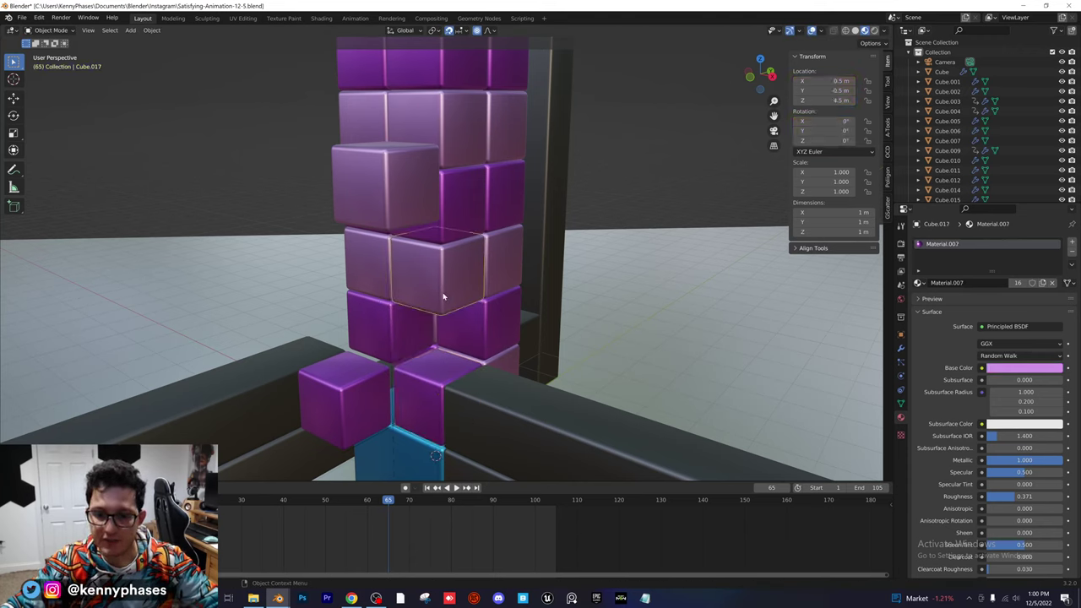
pyautogui.moveTo(390, 499); pyautogui.dragTo(346, 504)
pyautogui.press('space')
pyautogui.scroll(-2, 478, 290)
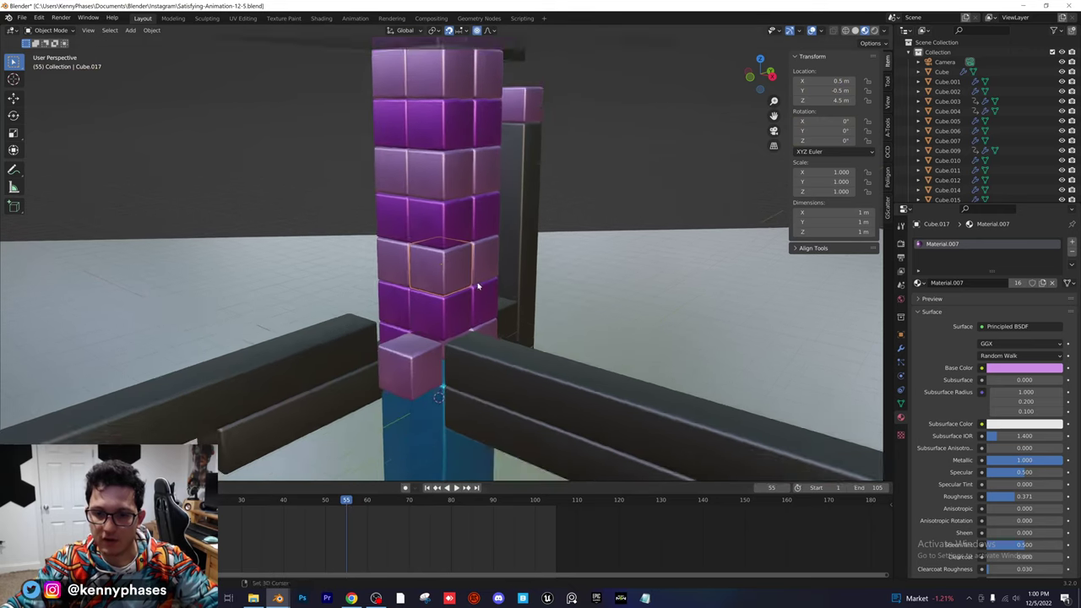
pyautogui.press('i')
pyautogui.click(441, 308)
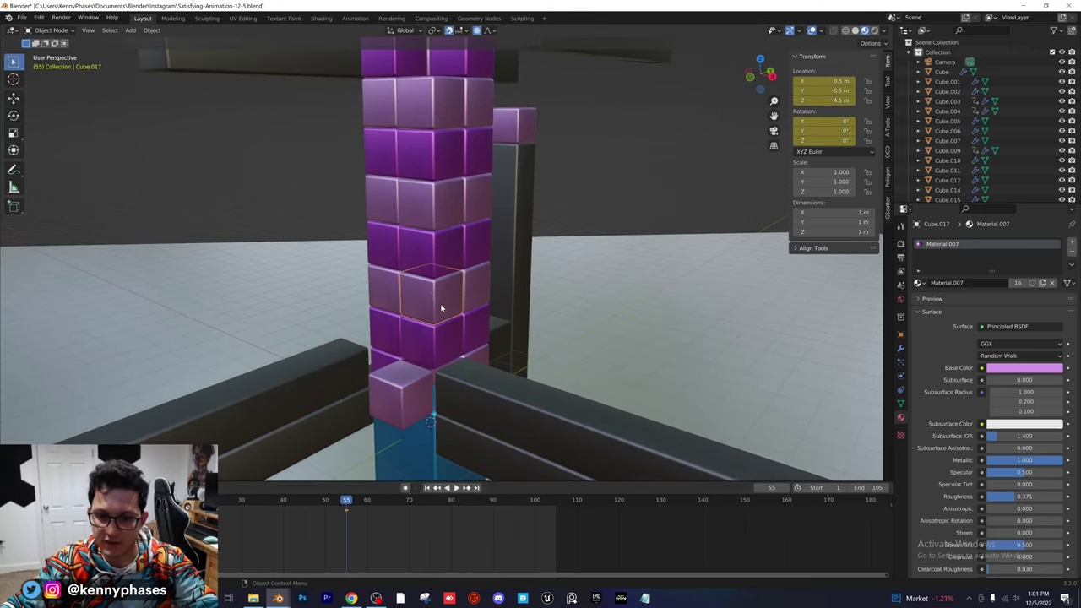
# - Insert Location & Rotation keyframes at frame 55 on the next three front-corner cubes up the same column
pyautogui.click(435, 253)
pyautogui.press('i')
pyautogui.click(434, 251)
pyautogui.click(442, 212)
pyautogui.press('i')
pyautogui.click(441, 212)
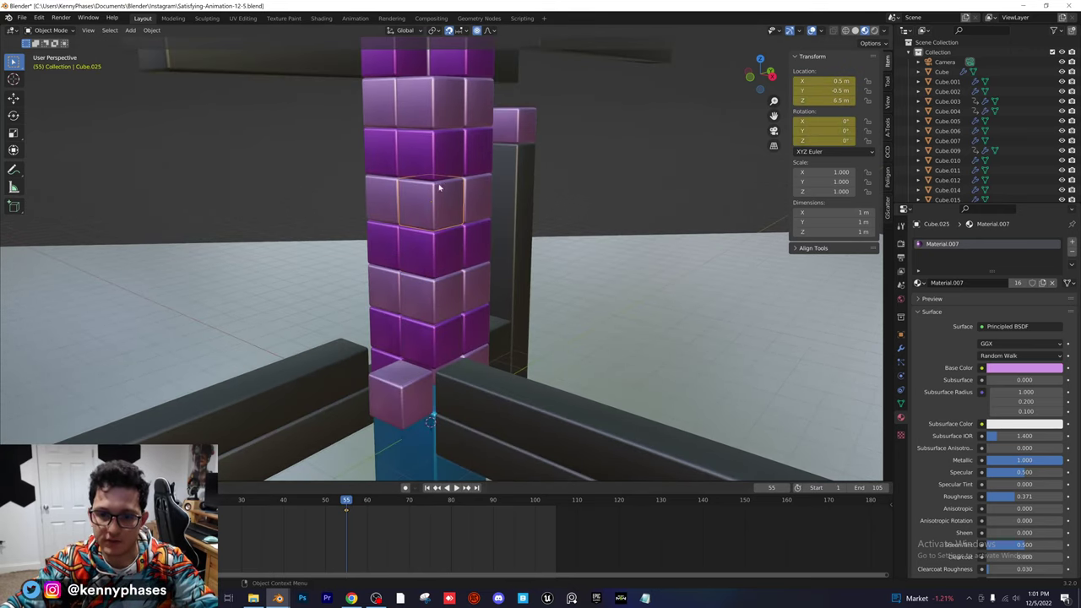
pyautogui.click(442, 177)
pyautogui.press('i')
pyautogui.click(444, 169)
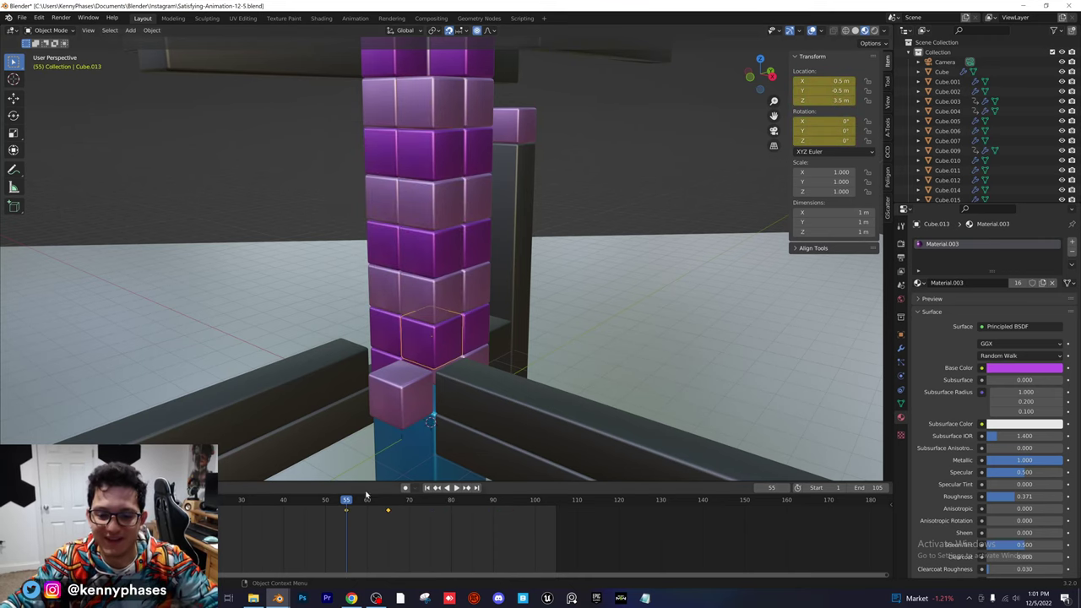
# - At frame 65, lower the light purple front-corner cube to Z 3.5 m and keyframe its location and rotation
pyautogui.press('space')
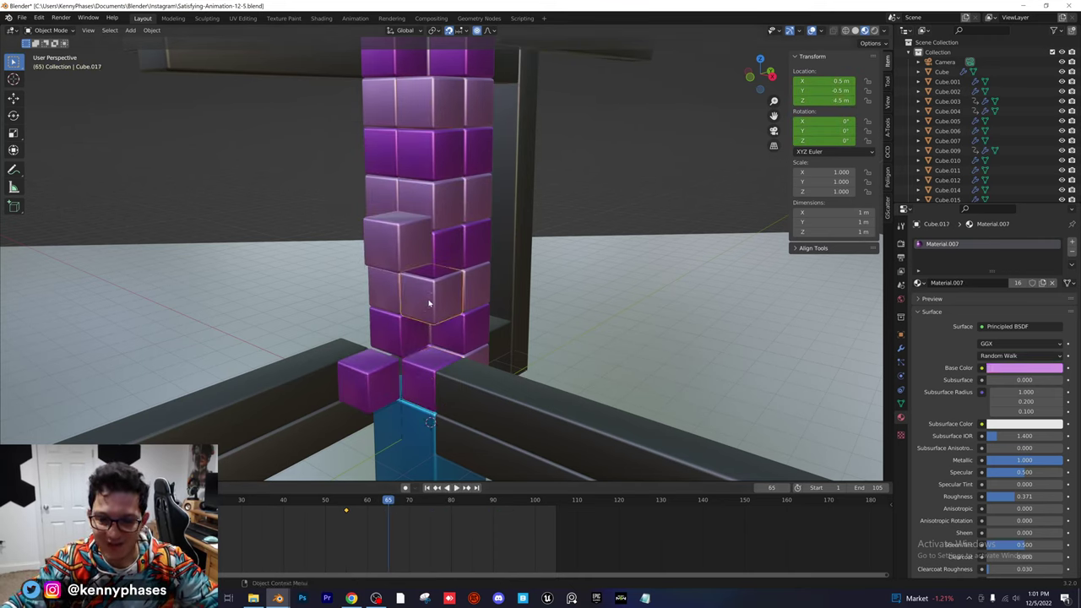
pyautogui.press('g')
pyautogui.press('z')
pyautogui.click(431, 338)
pyautogui.press('i')
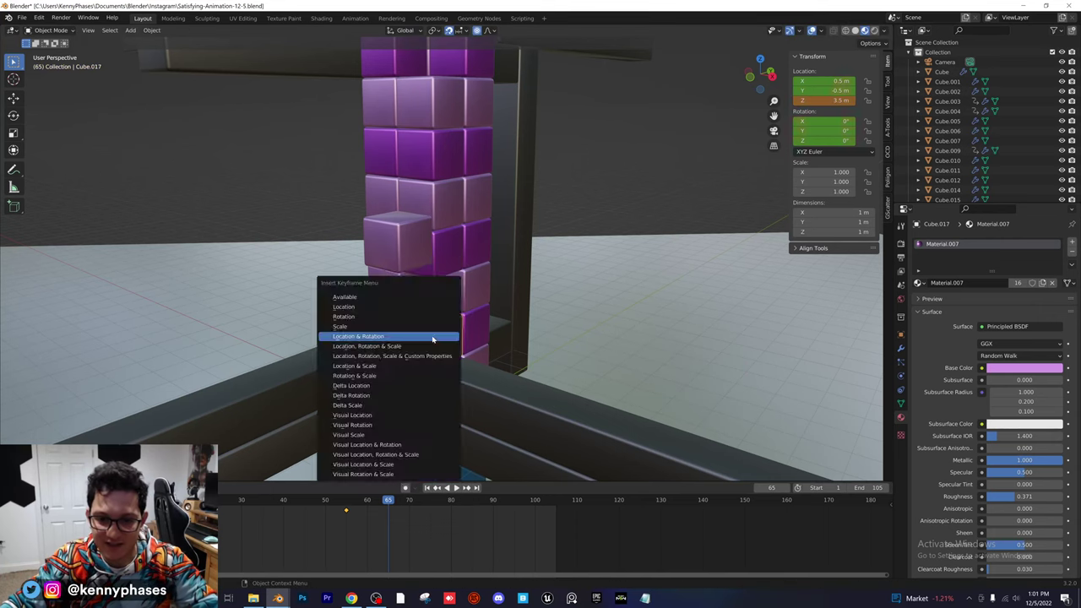
pyautogui.click(433, 337)
# - Lower the next dark purple cube in the column to Z 4.5 m at frame 65 and insert a Location & Rotation keyframe
pyautogui.press('g')
pyautogui.press('z')
pyautogui.click(439, 294)
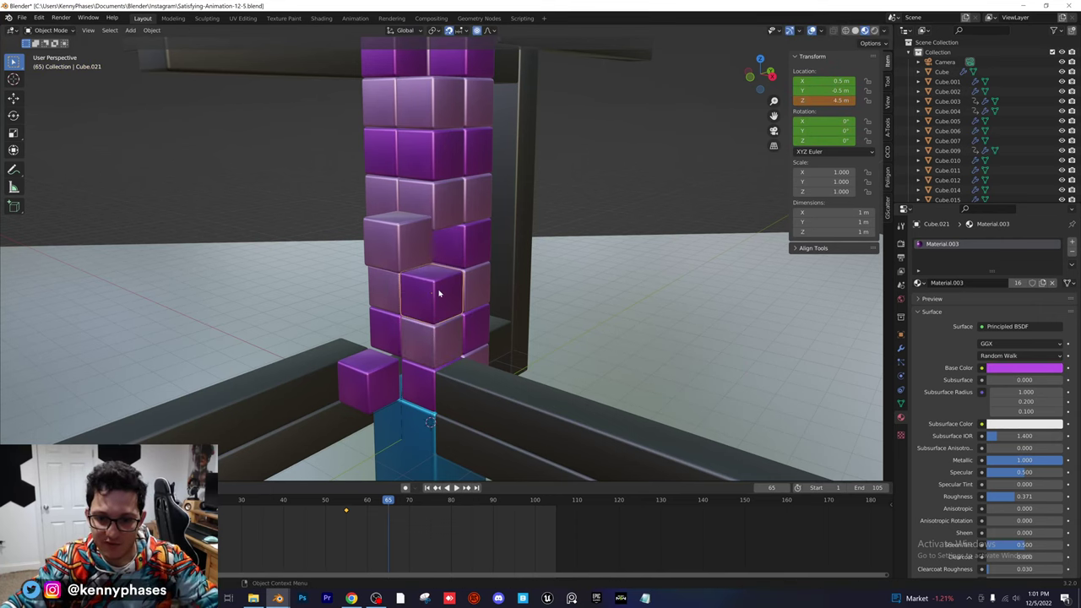
pyautogui.press('i')
pyautogui.click(439, 291)
# - Move the light purple cube above it down 1 m along Z at frame 65 and keyframe its location and rotation
pyautogui.write('gz')
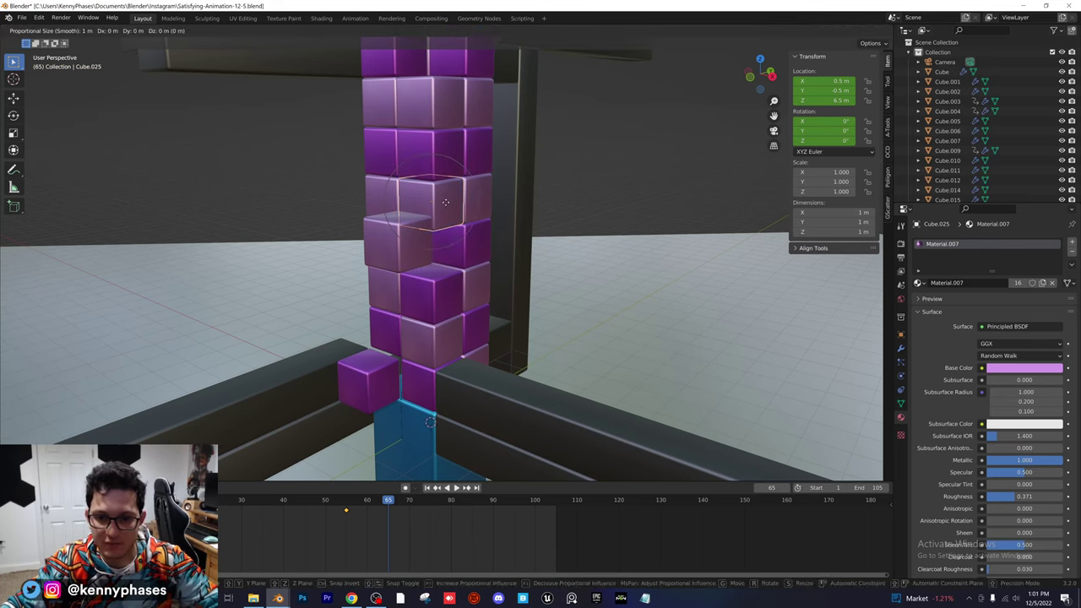
pyautogui.write('-1')
pyautogui.press('Return')
pyautogui.press('i')
pyautogui.click(450, 245)
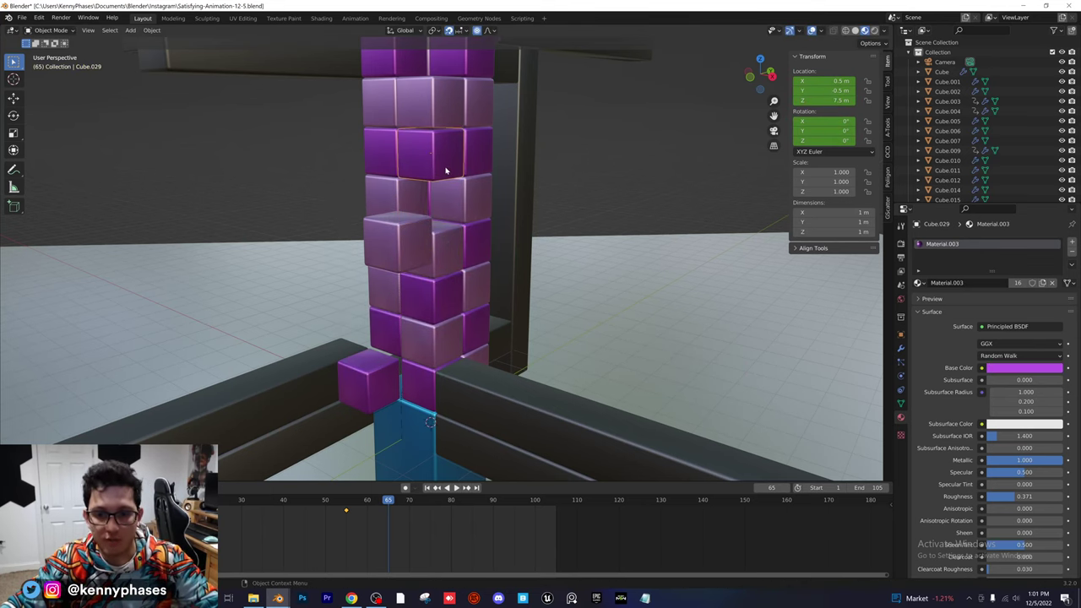
# - Move the column's upper dark purple cube down 1 m to Z 6.5 m at frame 65 and keyframe its location and rotation
pyautogui.write('gz-1')
pyautogui.press('Return')
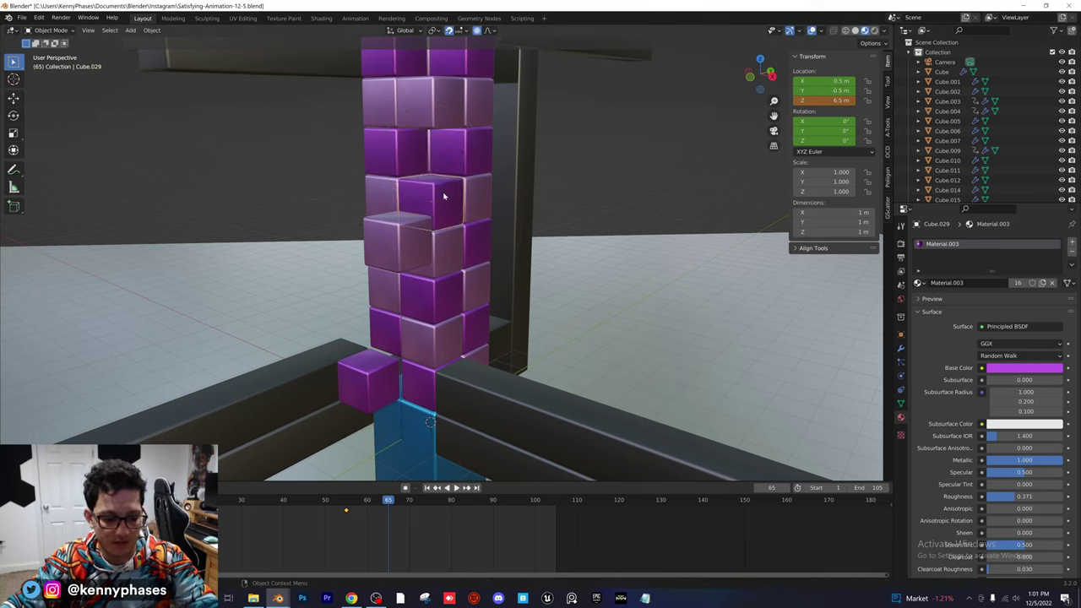
pyautogui.press('i')
pyautogui.click(443, 196)
# - Review the front-corner column's downward shift and the surrounding cube motion between frames 54 and 92
pyautogui.press('space')
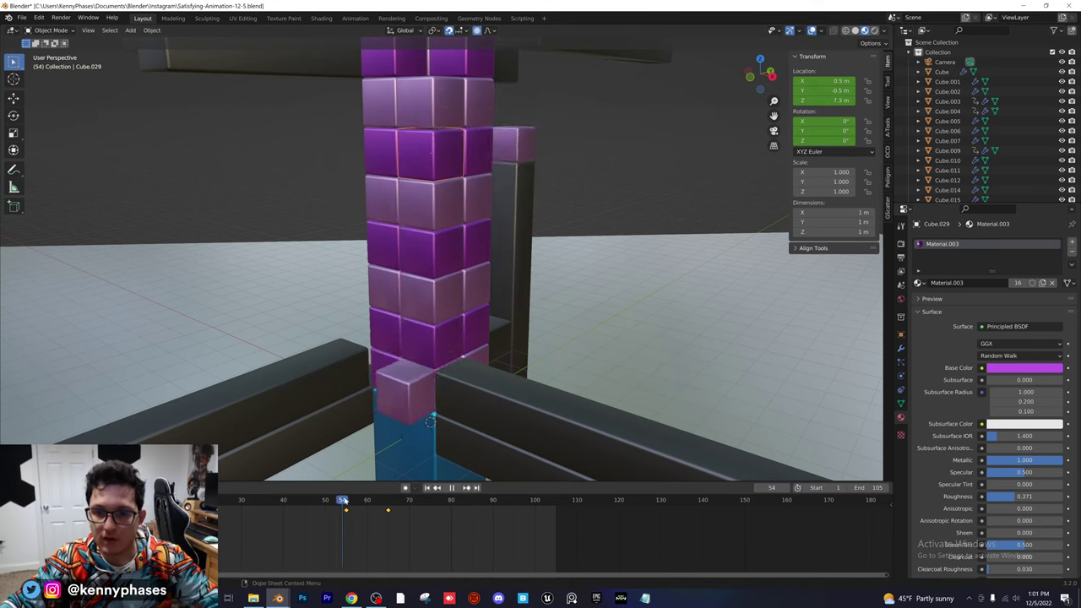
pyautogui.moveTo(408, 505); pyautogui.dragTo(398, 503)
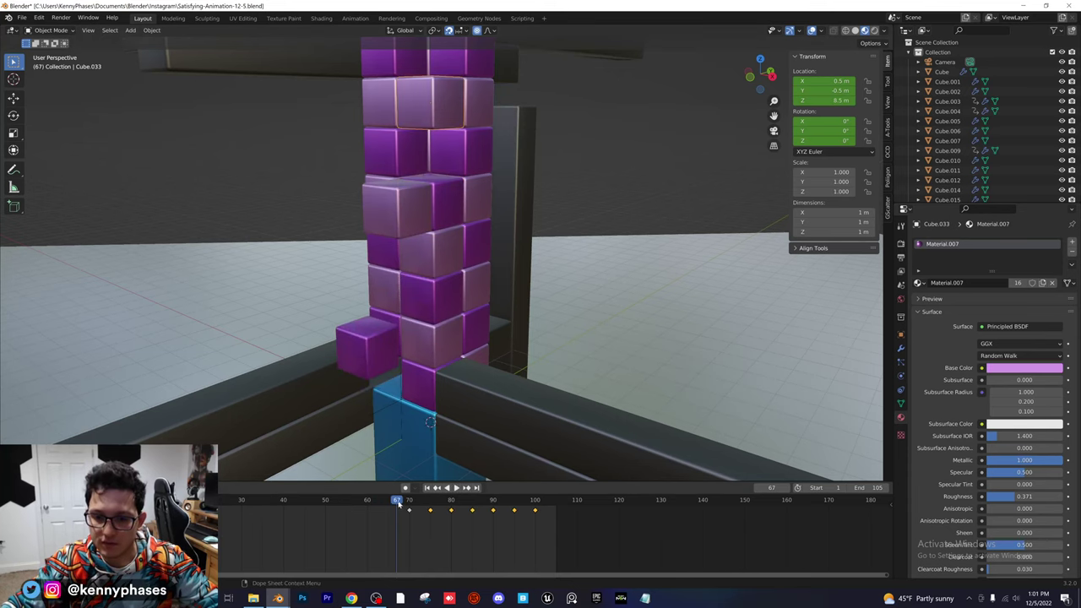
pyautogui.press('space')
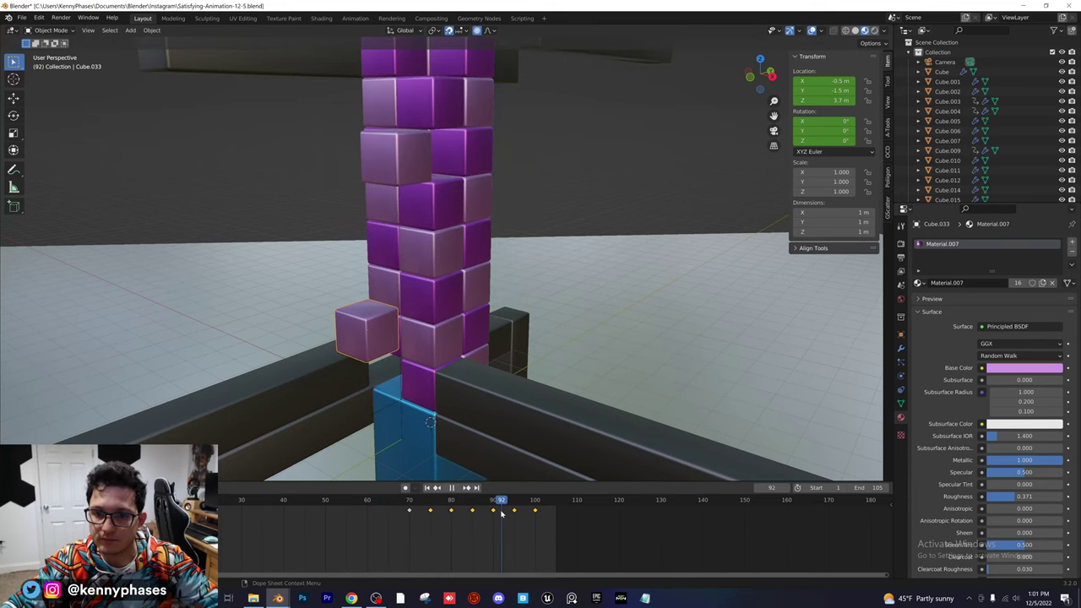
# - At frame 80, slide the protruding light purple cube at Z 7.5 m into the tower at Y -0.5 m and keyframe its location and rotation
pyautogui.moveTo(531, 336); pyautogui.dragTo(403, 280, button='middle')
pyautogui.moveTo(409, 503); pyautogui.dragTo(451, 504)
pyautogui.moveTo(459, 301); pyautogui.dragTo(406, 298, button='middle')
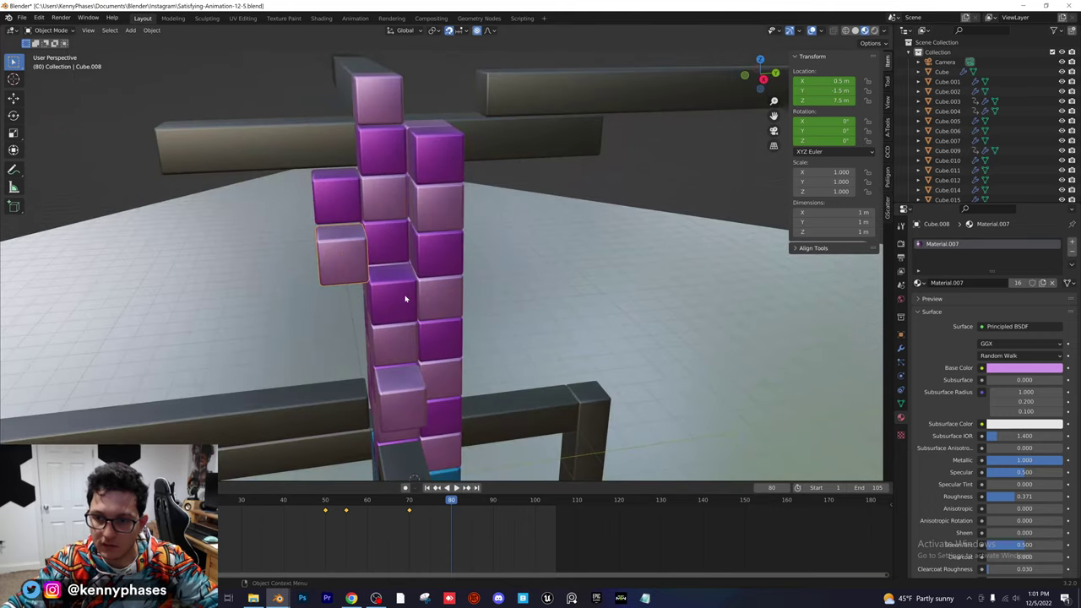
pyautogui.press('g')
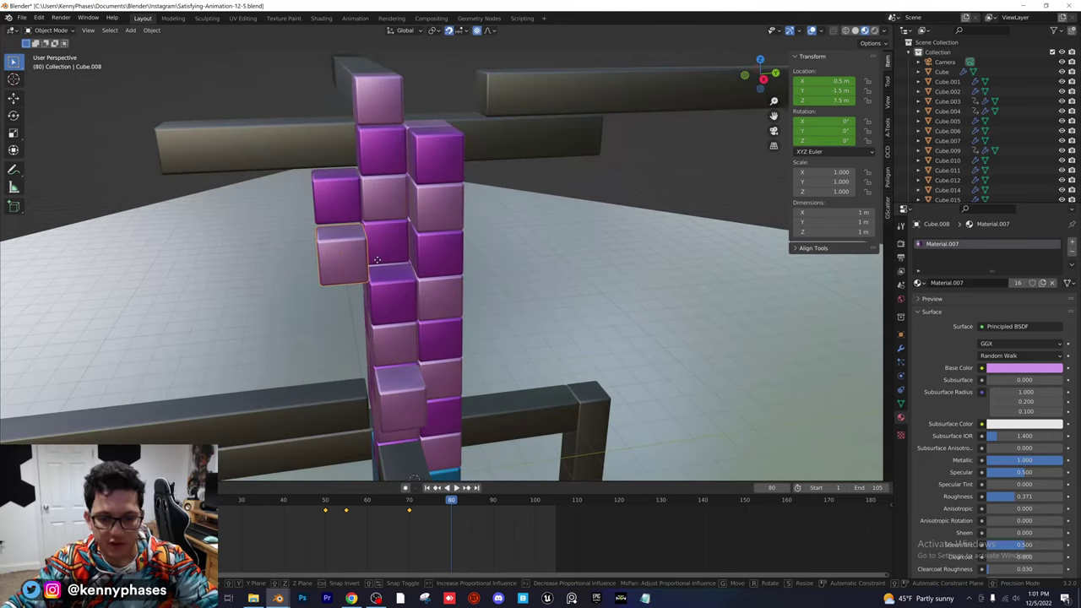
pyautogui.press('y')
pyautogui.click(404, 254)
pyautogui.press('i')
pyautogui.click(404, 254)
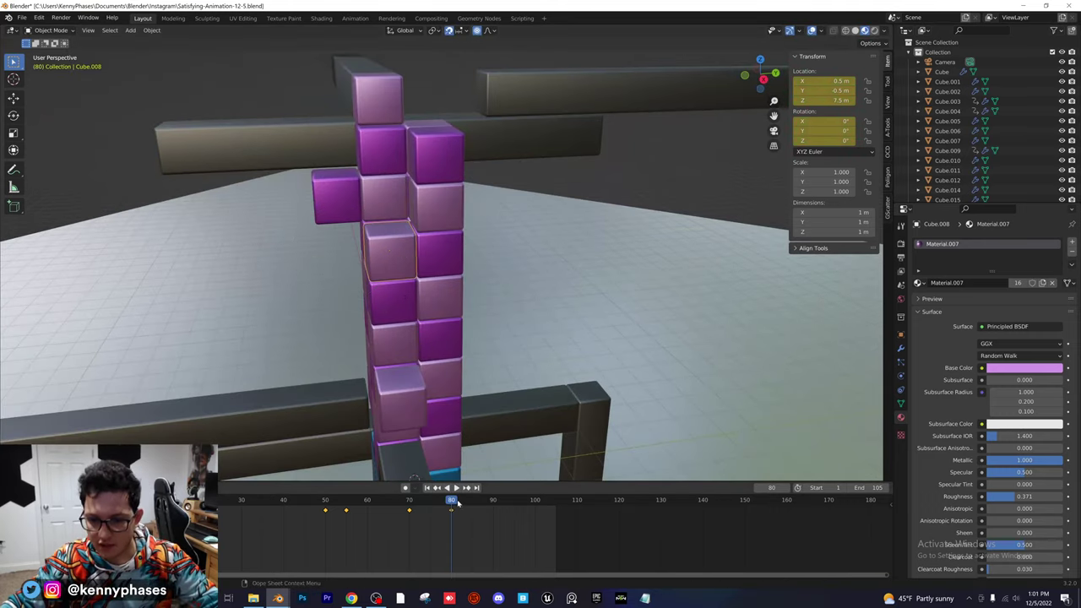
# - Review the light purple cube slotting into the tower around frame 80, and play back the whole animation loop
pyautogui.moveTo(457, 503)
pyautogui.mouseDown()
pyautogui.moveTo(338, 503)
pyautogui.moveTo(443, 504)
pyautogui.mouseUp()
pyautogui.scroll(-1, 473, 372)
pyautogui.moveTo(473, 371); pyautogui.dragTo(473, 397, button='middle')
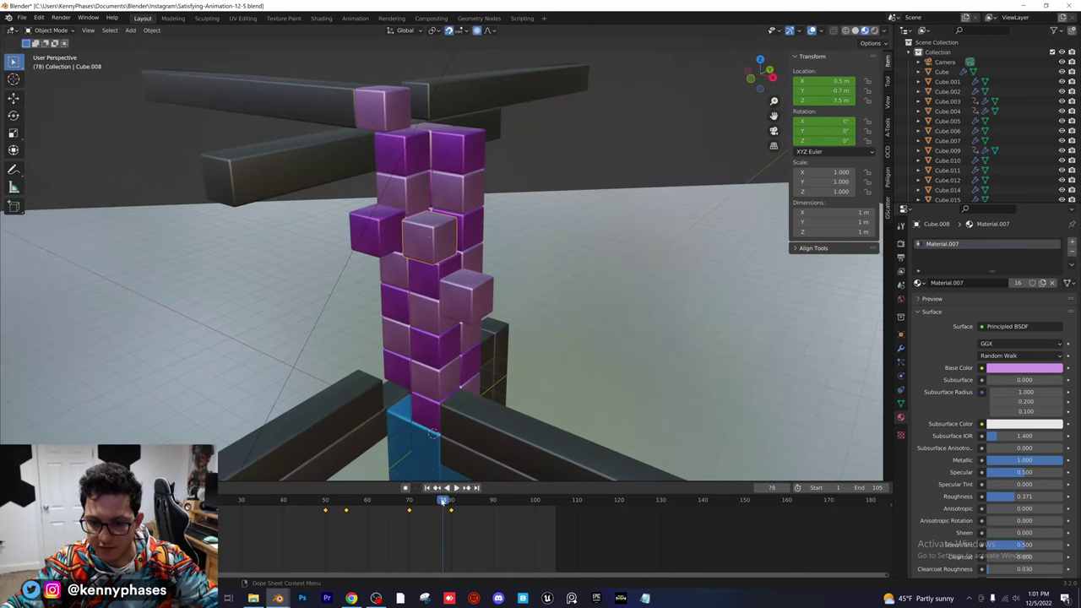
pyautogui.moveTo(442, 503); pyautogui.dragTo(483, 515)
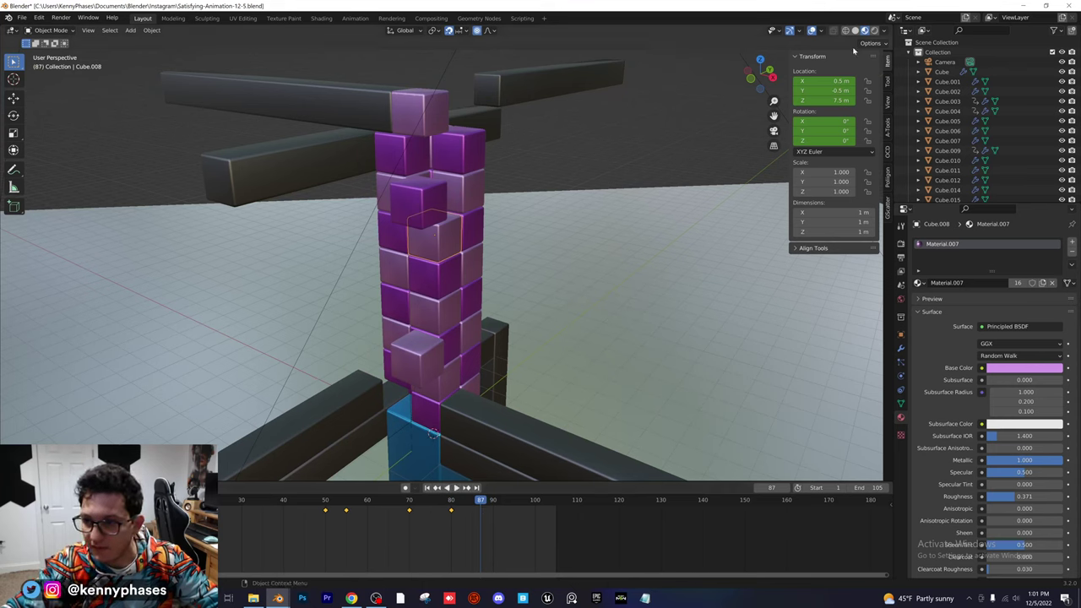
pyautogui.press('space')
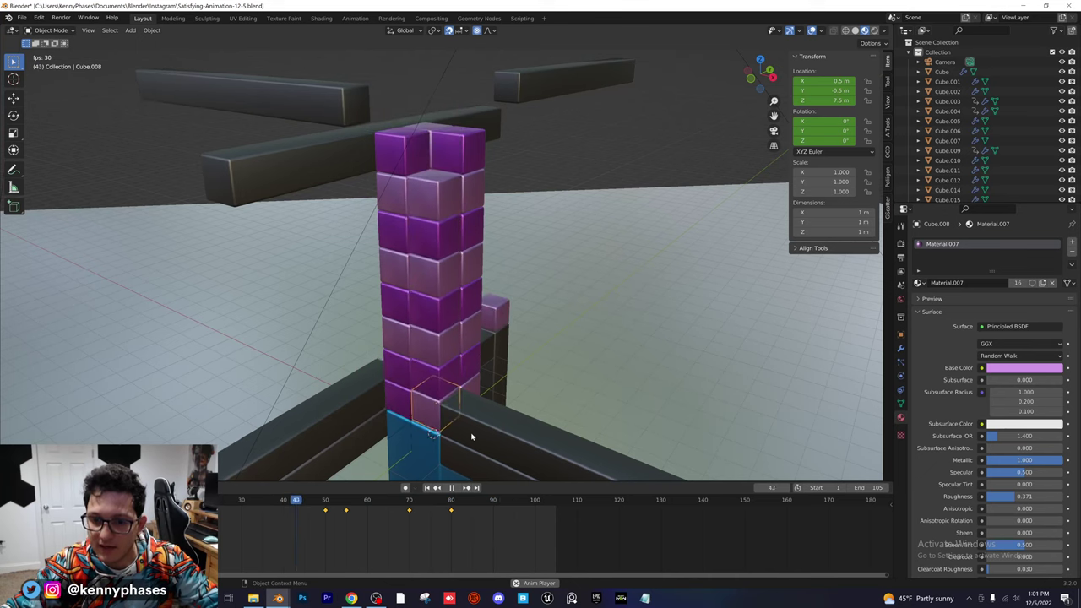
pyautogui.press('space')
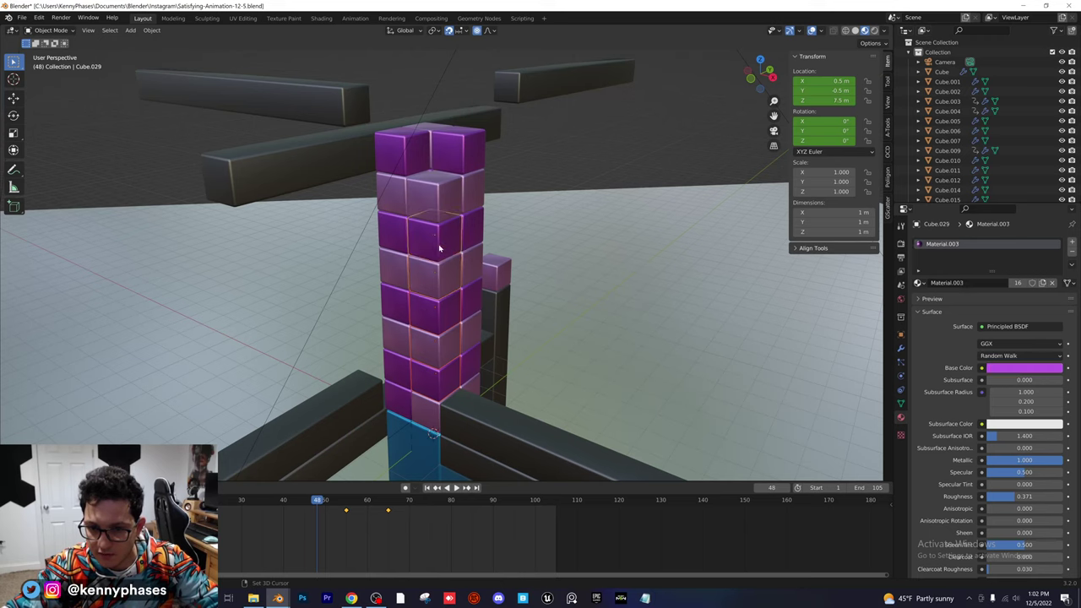
# - Set the interpolation mode of the dark purple front-corner cube's keyframes at frames 55 and 65 to Bounce
pyautogui.rightClick(331, 511)
pyautogui.moveTo(338, 511)
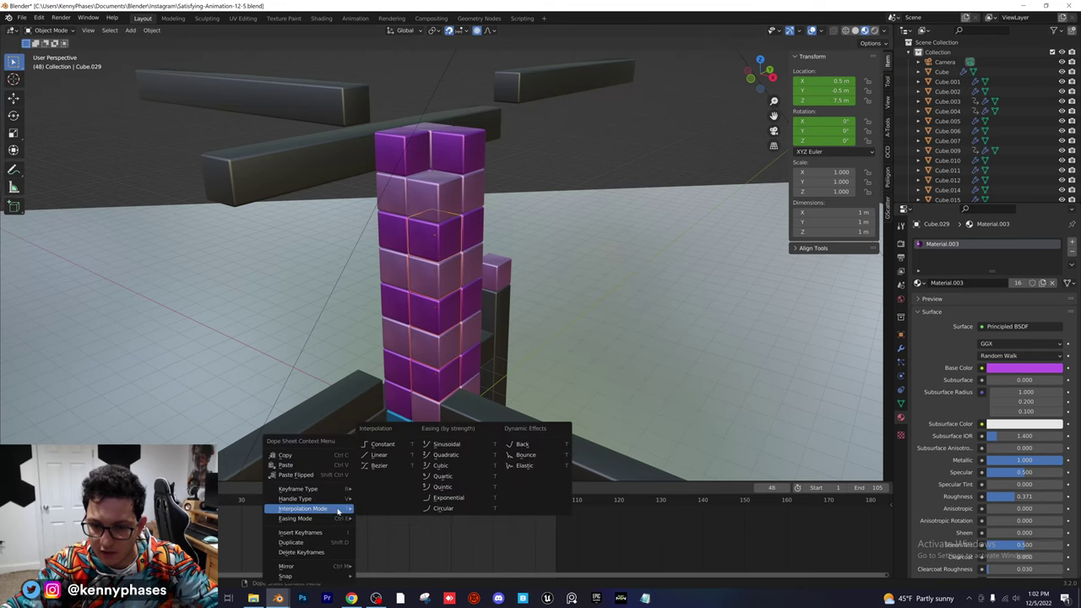
pyautogui.click(524, 456)
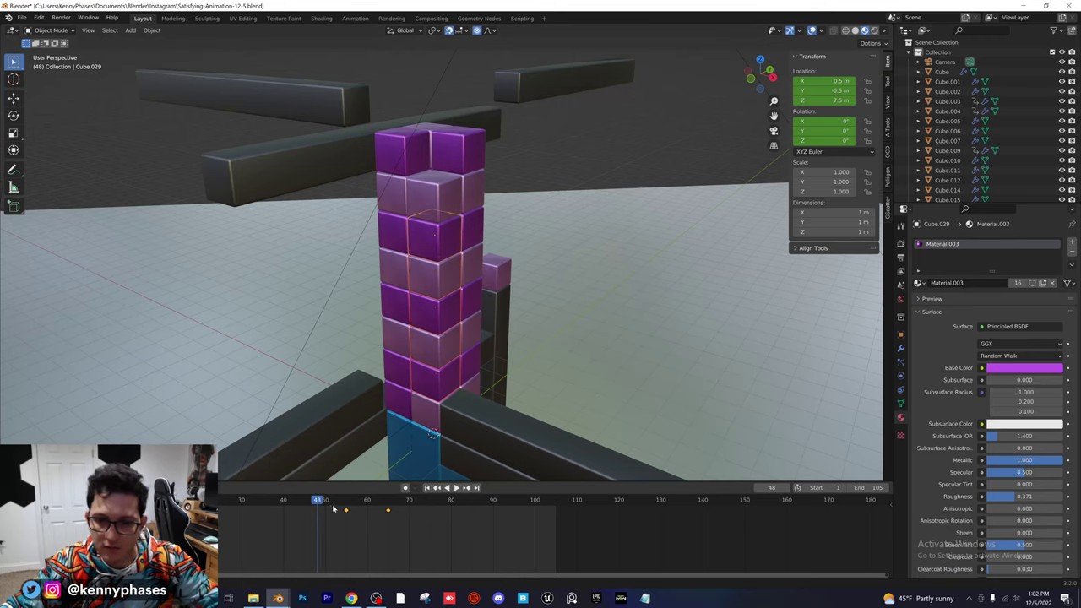
# - View the cube tower through the camera at frame 74 and save the file
pyautogui.moveTo(322, 503); pyautogui.dragTo(427, 504)
pyautogui.click(577, 279)
pyautogui.press('KP_0')
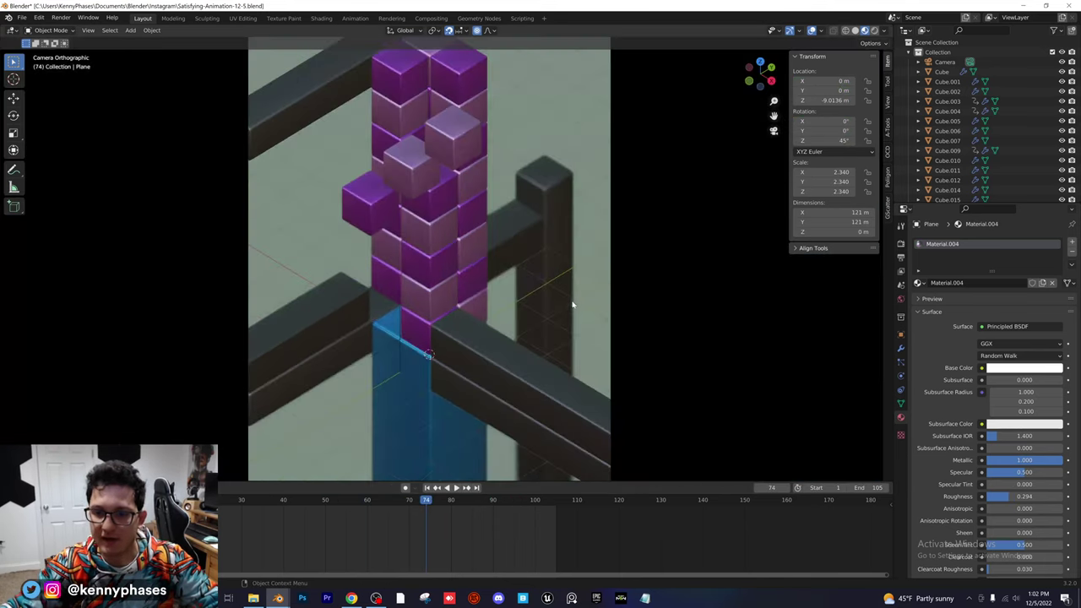
pyautogui.scroll(-3, 572, 304)
pyautogui.scroll(1, 483, 271)
pyautogui.keyDown('shift'); pyautogui.moveTo(480, 257); pyautogui.dragTo(480, 277, button='middle'); pyautogui.keyUp('shift')
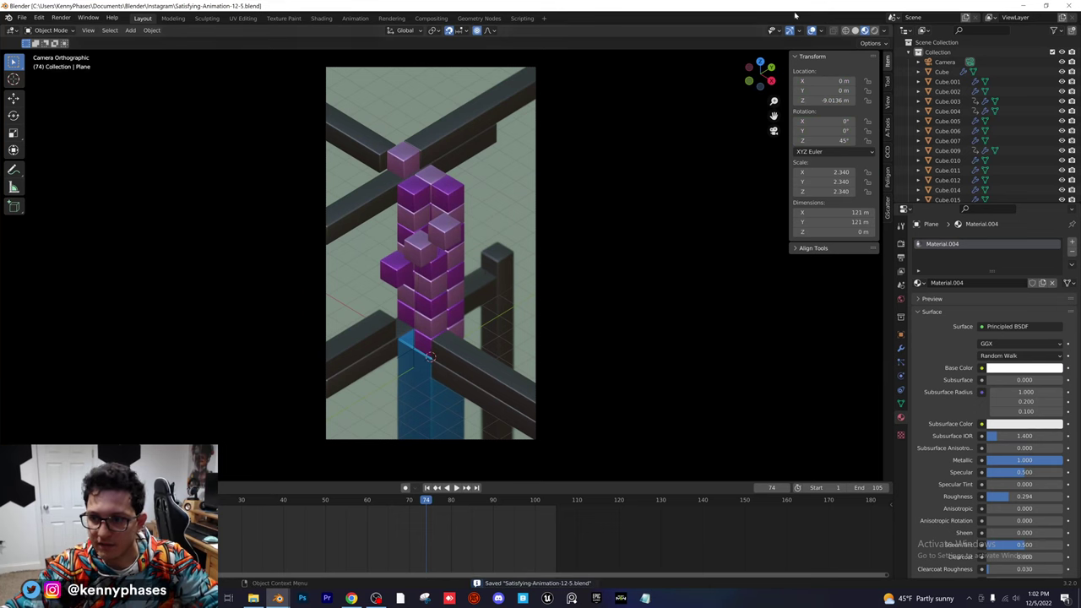
# - Switch the viewport to rendered shading and shrink the timeline to give the viewport more height
pyautogui.click(875, 31)
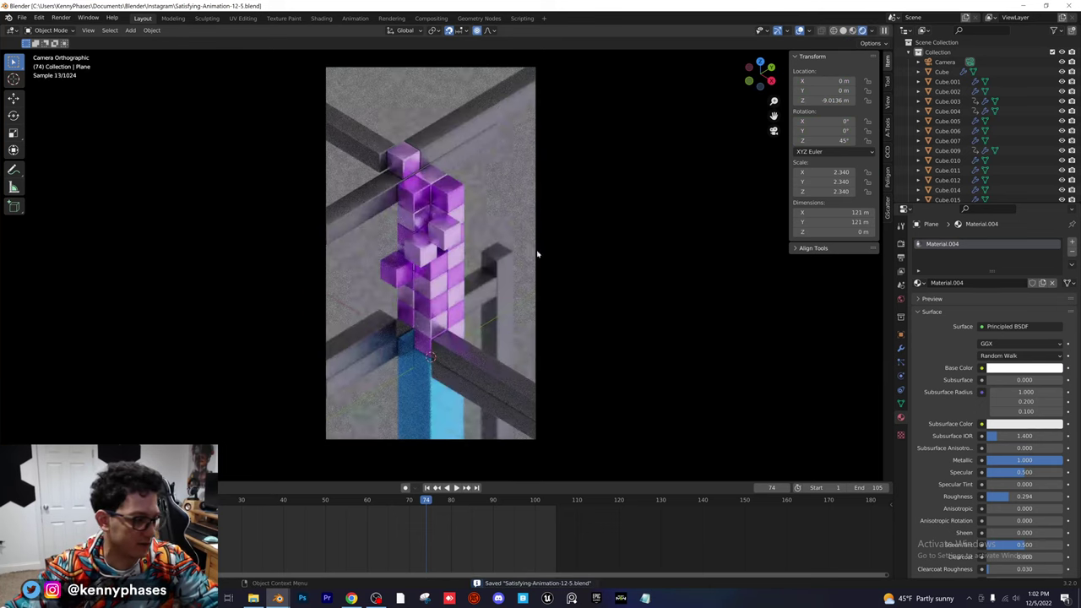
pyautogui.scroll(2, 514, 292)
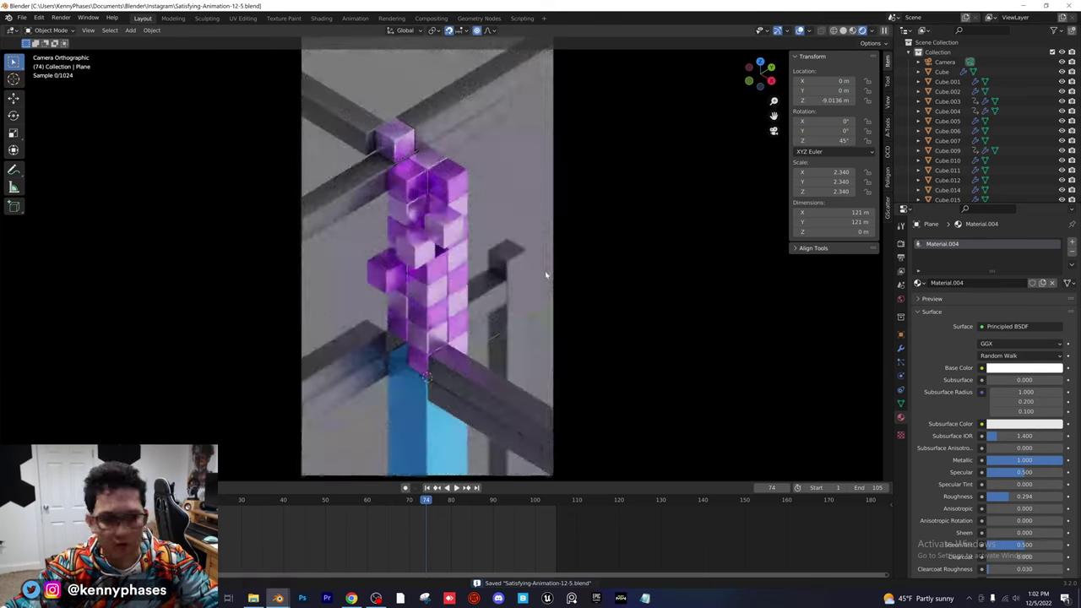
pyautogui.moveTo(618, 480); pyautogui.dragTo(556, 510)
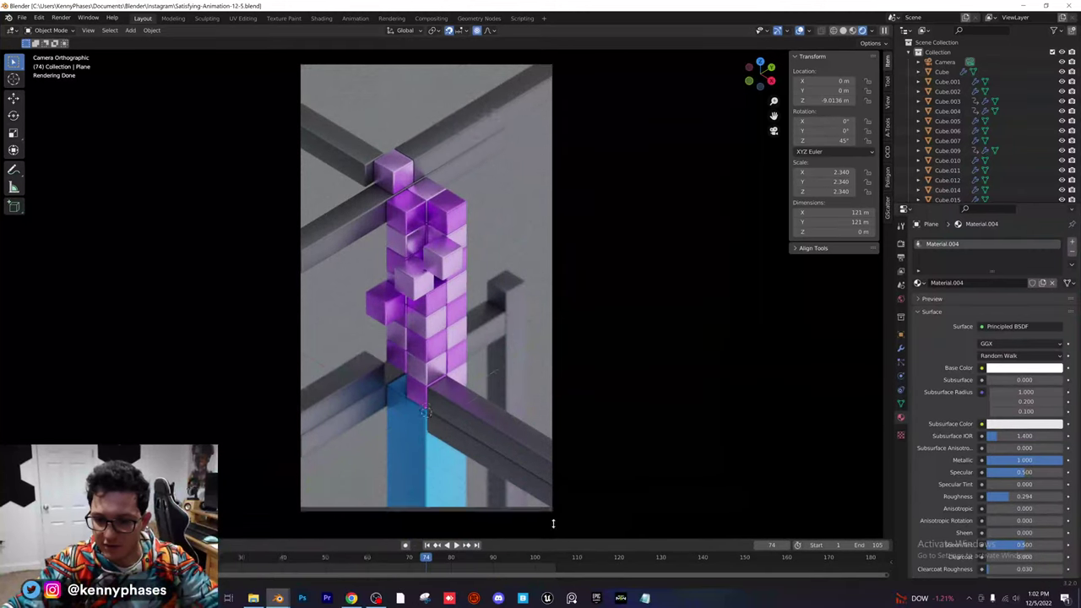
# - Play back the animation in the rendered camera view and stop at frame 80
pyautogui.press('space')
pyautogui.press('space')
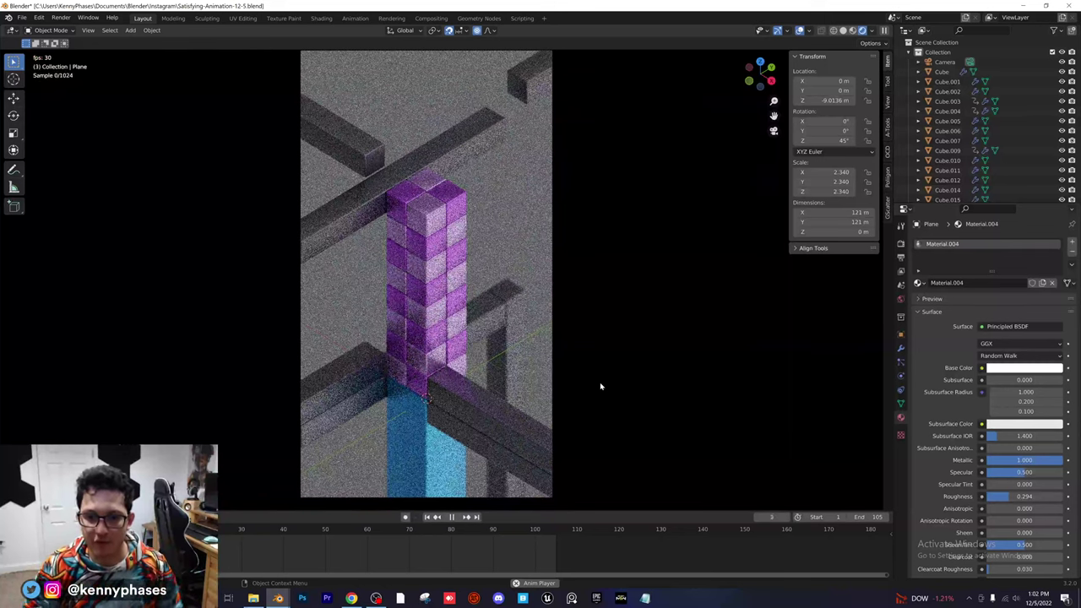
pyautogui.press('space')
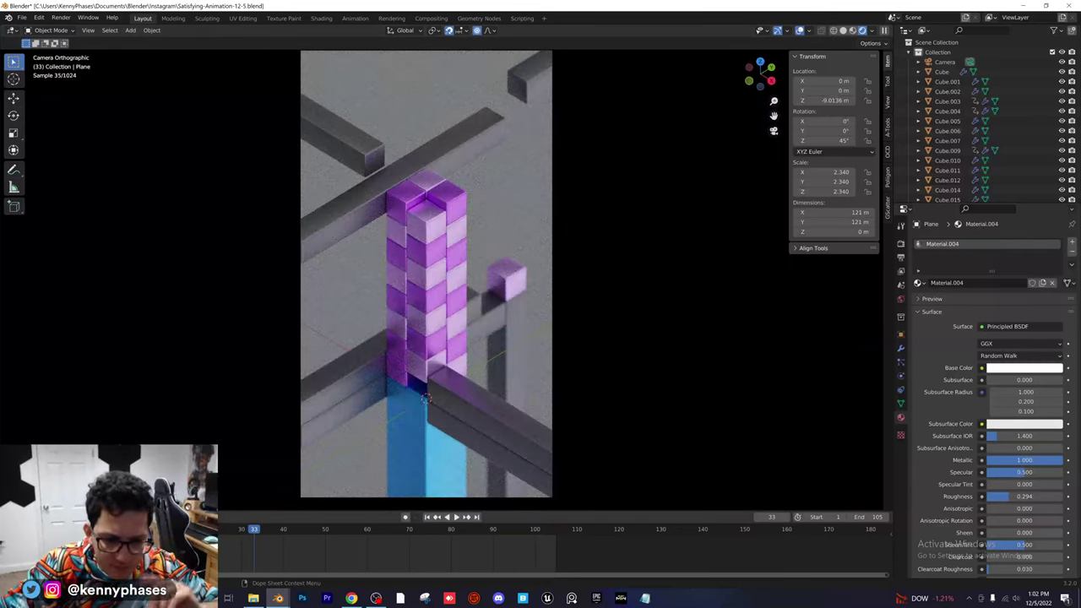
pyautogui.press('space')
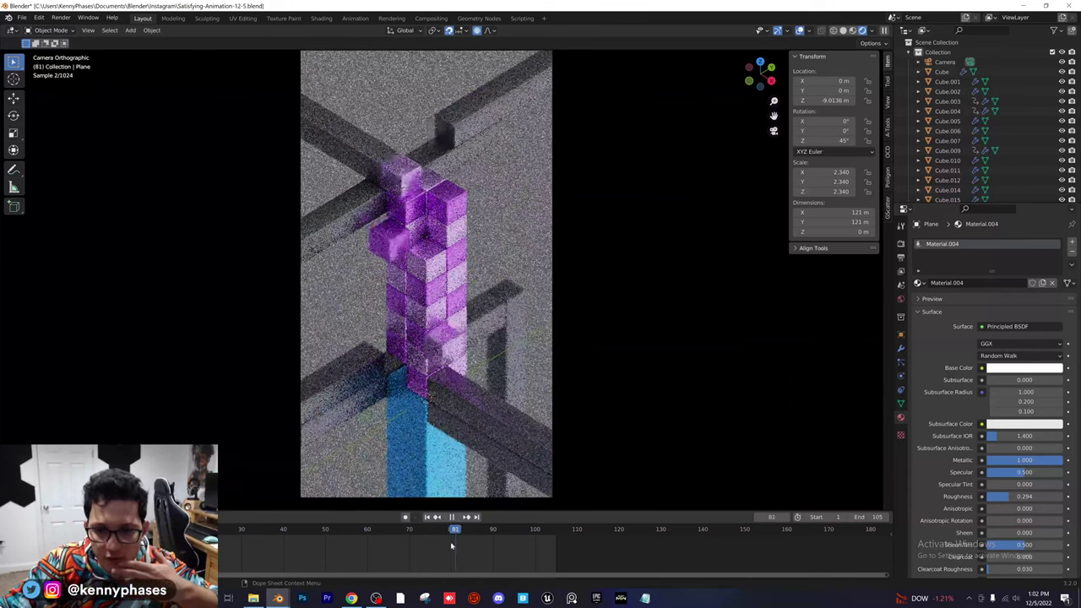
pyautogui.moveTo(451, 544)
pyautogui.mouseDown()
pyautogui.moveTo(389, 538)
pyautogui.moveTo(451, 538)
pyautogui.mouseUp()
# - Select the dark purple cube protruding beside the tower and change the interpolation mode of its keyframes at frames 65 and 80
pyautogui.click(407, 279)
pyautogui.click(387, 529)
pyautogui.press('space')
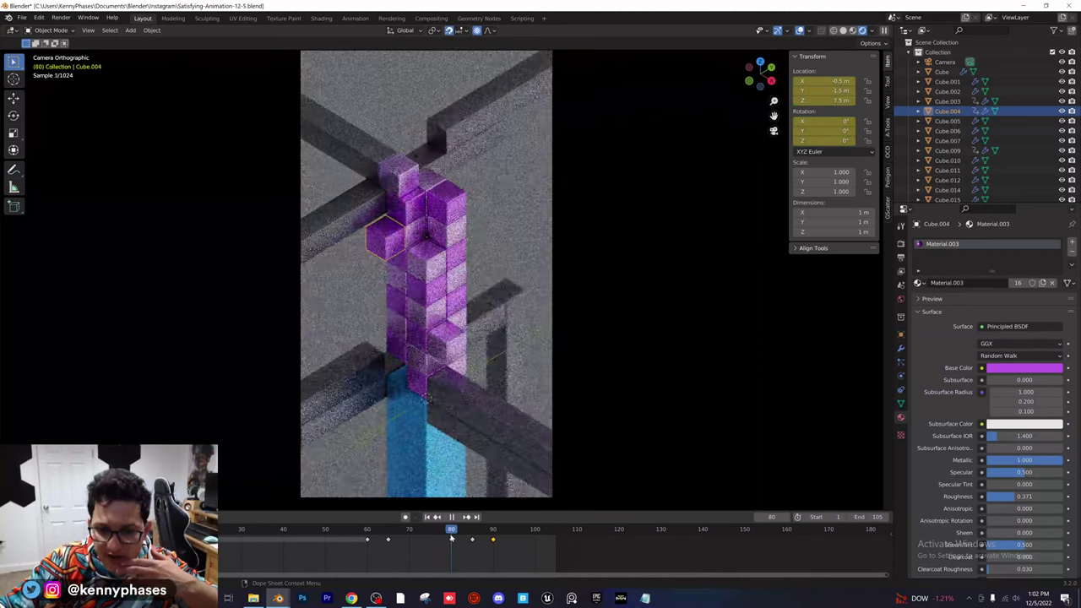
pyautogui.press('space')
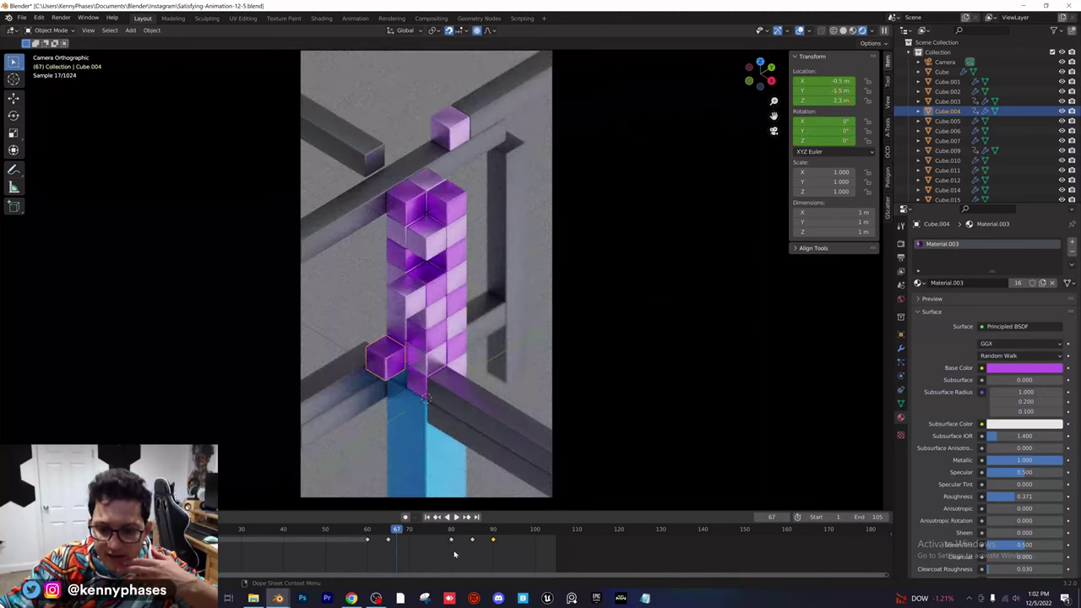
pyautogui.rightClick(393, 538)
pyautogui.moveTo(385, 537); pyautogui.dragTo(389, 531)
pyautogui.moveTo(400, 512)
pyautogui.click(569, 469)
pyautogui.scroll(2, 578, 222)
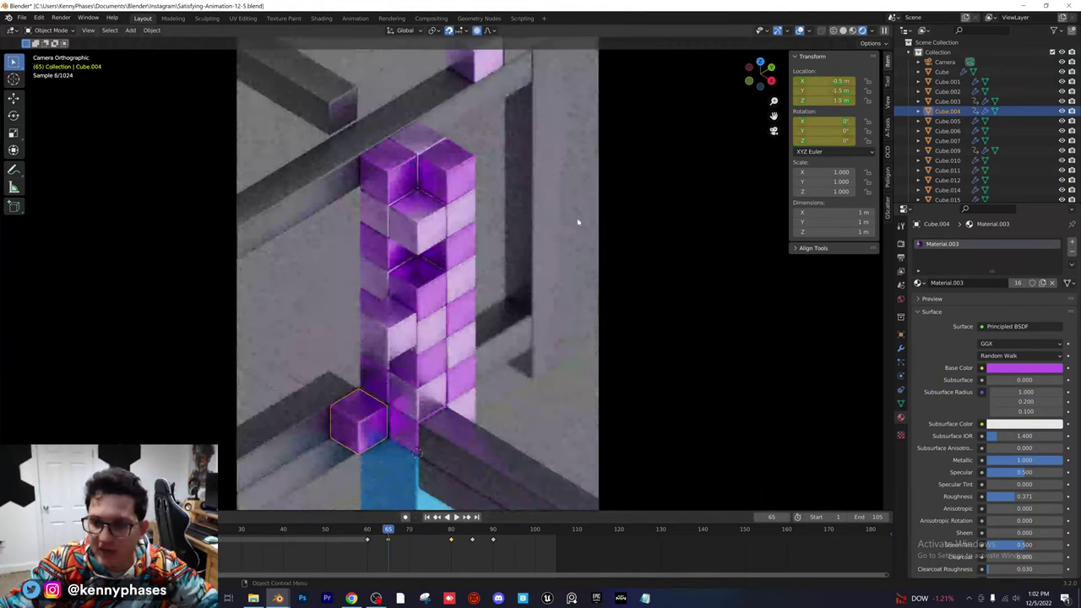
# - Set the interpolation mode of the protruding dark purple cube's keyframes at frames 80 and 85 to Back and play back the motion
pyautogui.click(771, 81)
pyautogui.press('space')
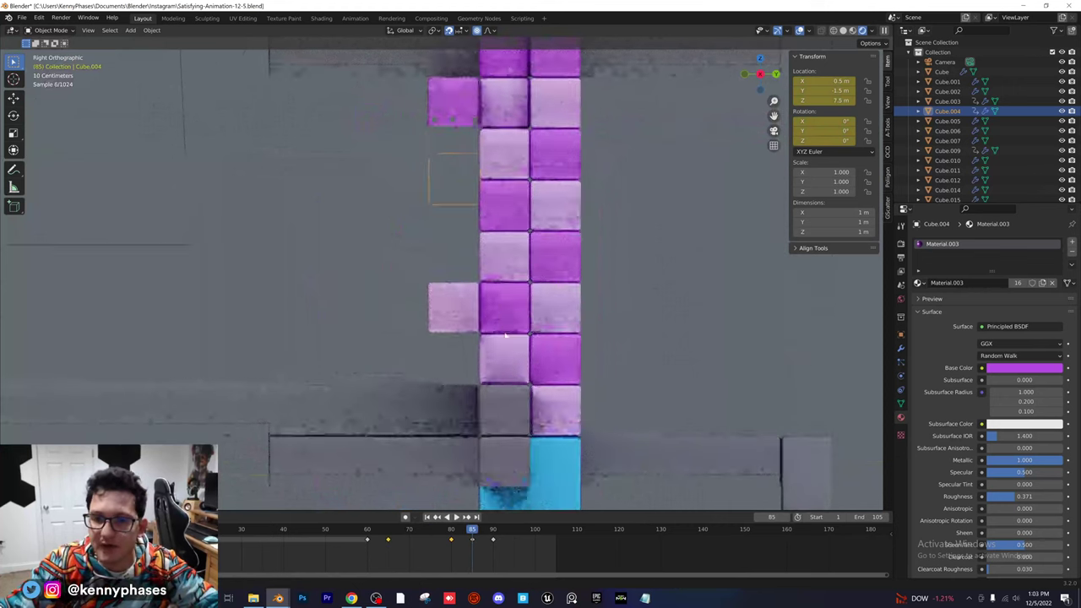
pyautogui.moveTo(407, 533); pyautogui.dragTo(463, 531)
pyautogui.scroll(-2, 458, 299)
pyautogui.moveTo(458, 299); pyautogui.dragTo(500, 340, button='middle')
pyautogui.moveTo(478, 550); pyautogui.dragTo(458, 540)
pyautogui.rightClick(457, 542)
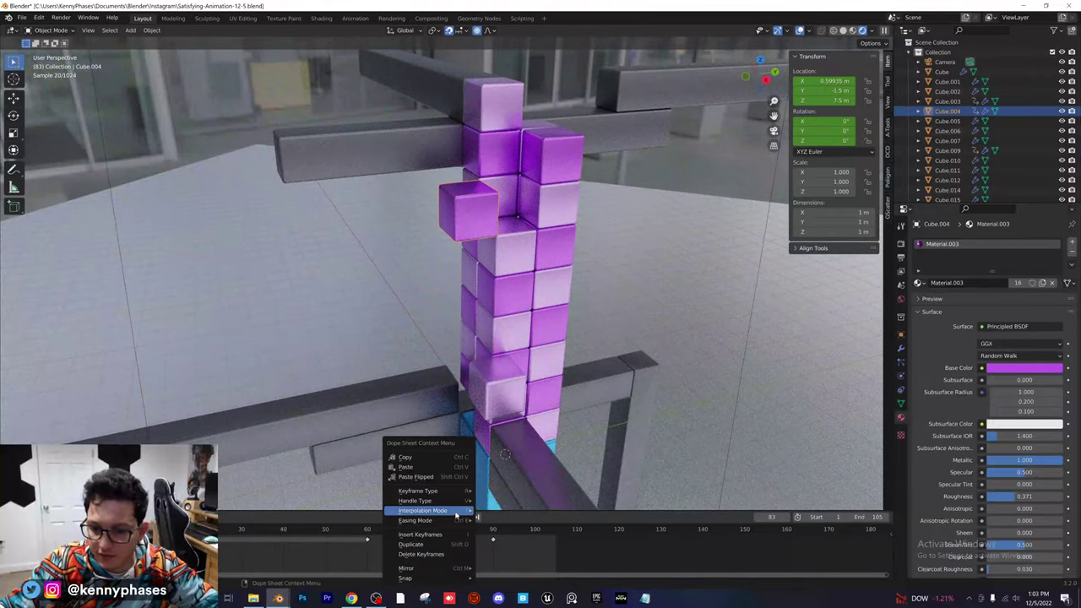
pyautogui.moveTo(456, 512)
pyautogui.click(676, 447)
pyautogui.click(388, 531)
pyautogui.press('space')
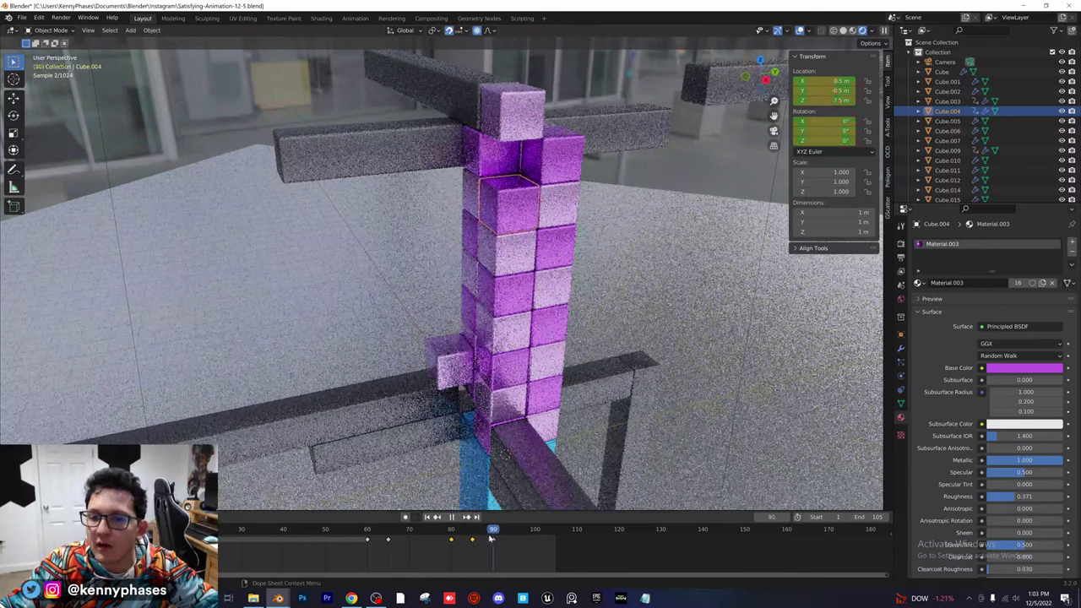
# - Set the interpolation mode of the dark purple cube's keyframes at frames 85 and 90 to Bezier and check the motion
pyautogui.moveTo(489, 538)
pyautogui.mouseDown()
pyautogui.moveTo(521, 538)
pyautogui.moveTo(479, 534)
pyautogui.mouseUp()
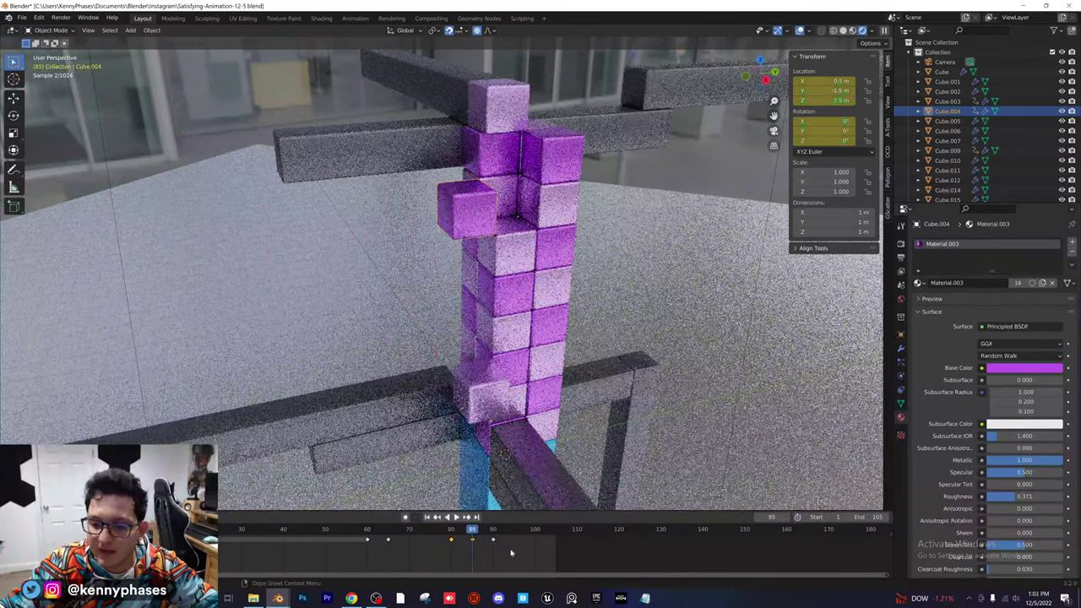
pyautogui.rightClick(483, 530)
pyautogui.moveTo(476, 513)
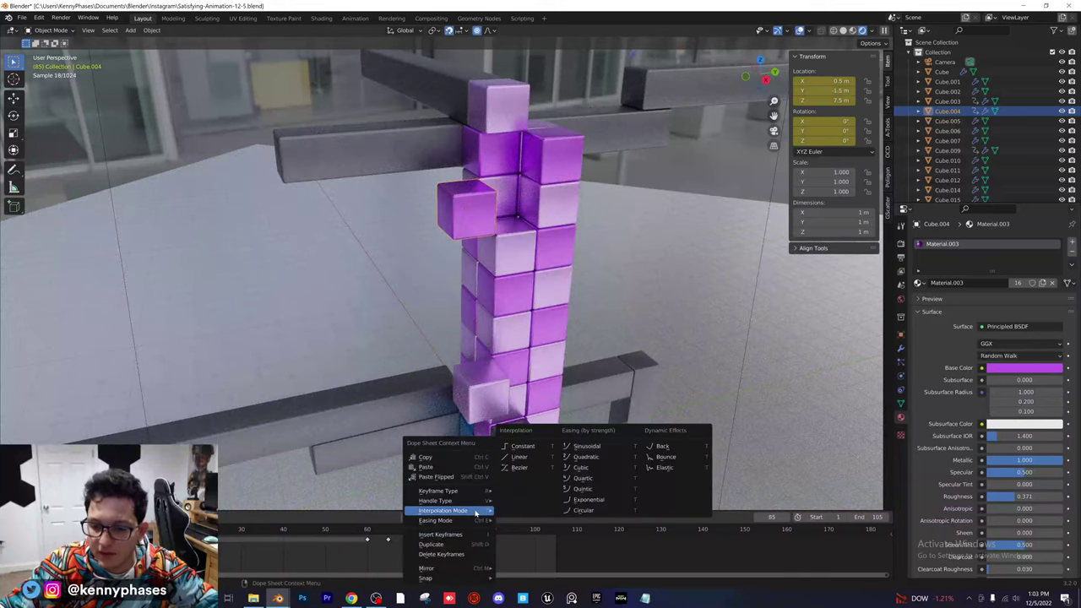
pyautogui.click(524, 468)
pyautogui.moveTo(470, 531)
pyautogui.mouseDown()
pyautogui.moveTo(496, 530)
pyautogui.moveTo(464, 531)
pyautogui.mouseUp()
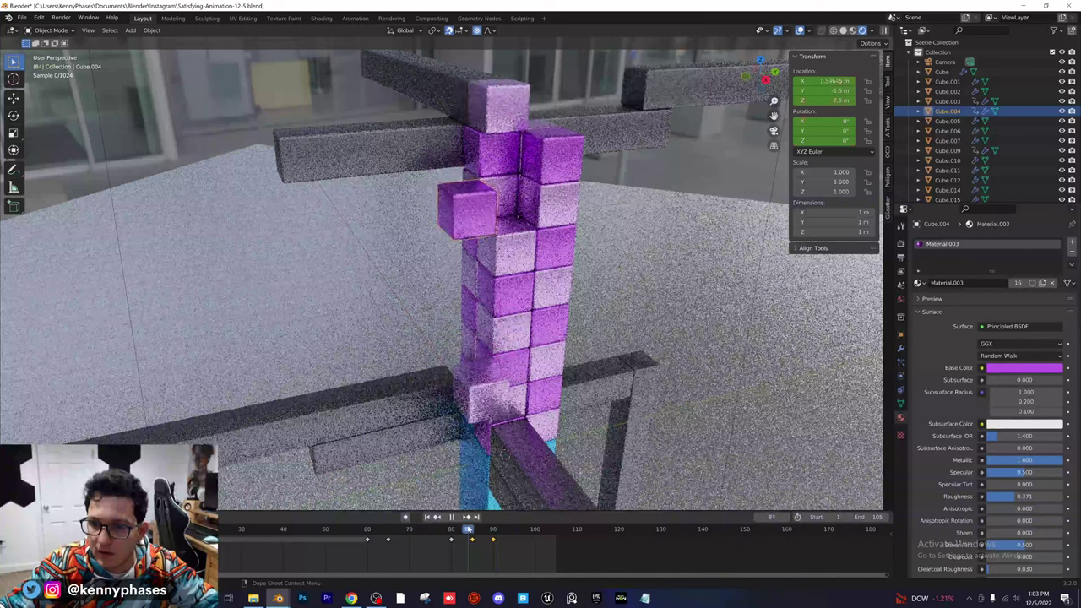
pyautogui.press('Escape')
# - Play back the animation through the camera from frame 1, save the file and check the motion up to frame 30
pyautogui.press('KP_0')
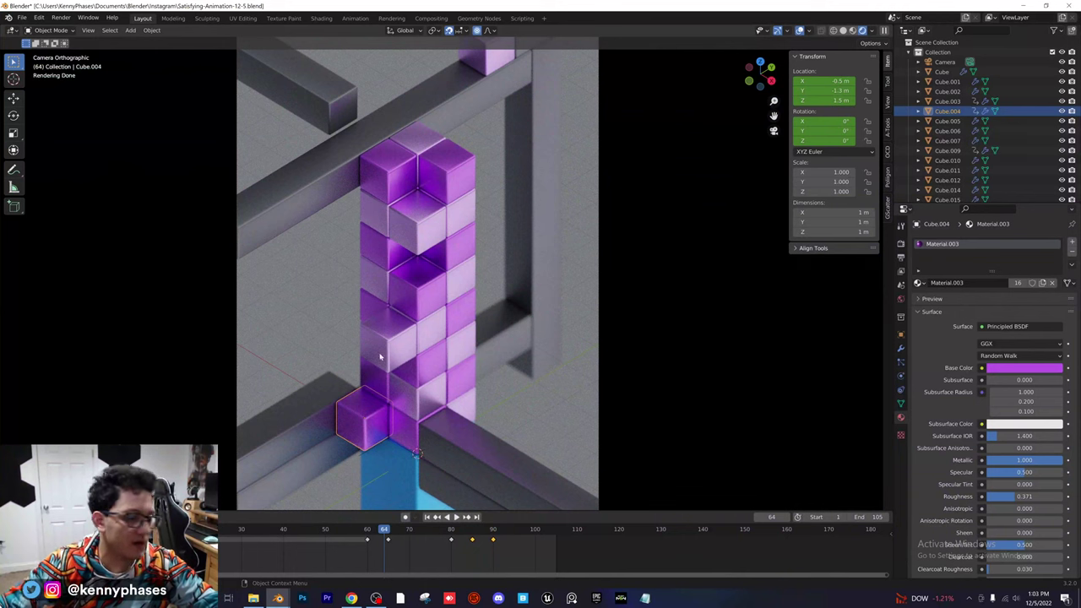
pyautogui.hotkey('shift', 'Left')
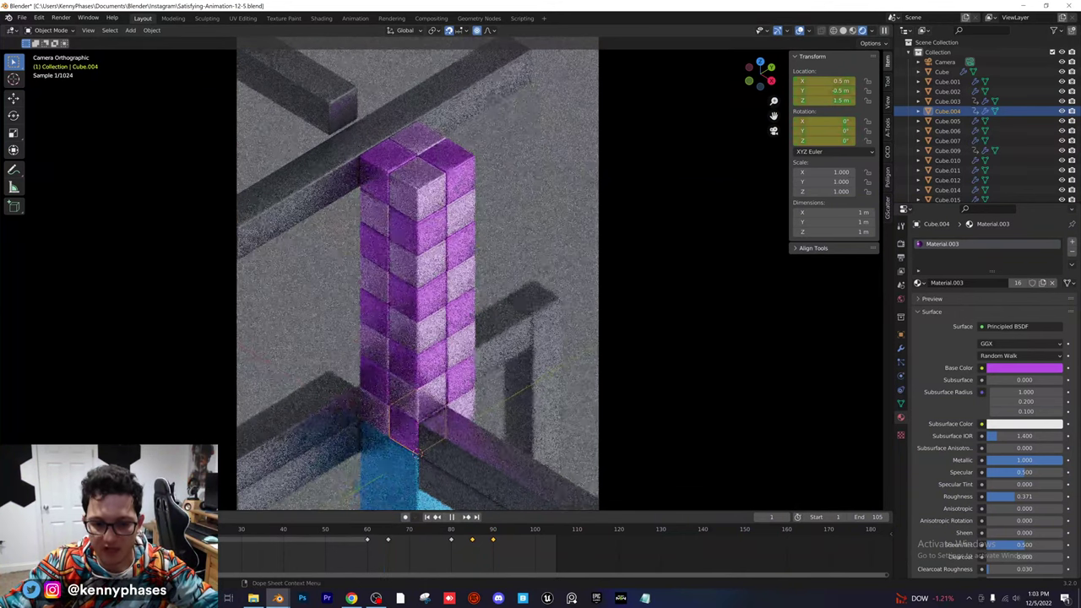
pyautogui.press('space')
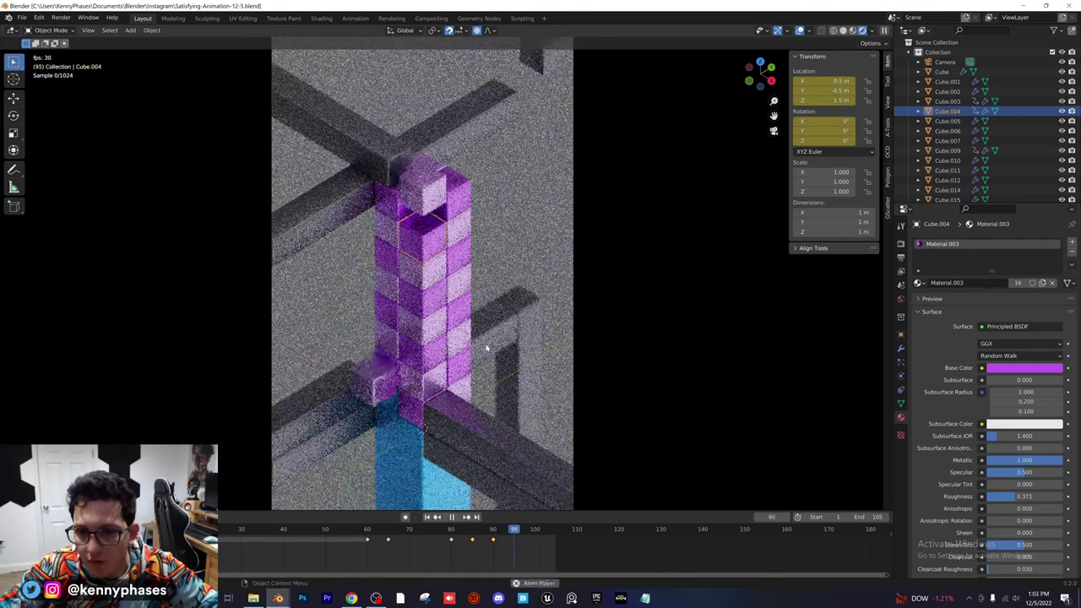
pyautogui.press('space')
pyautogui.moveTo(414, 530); pyautogui.dragTo(219, 521)
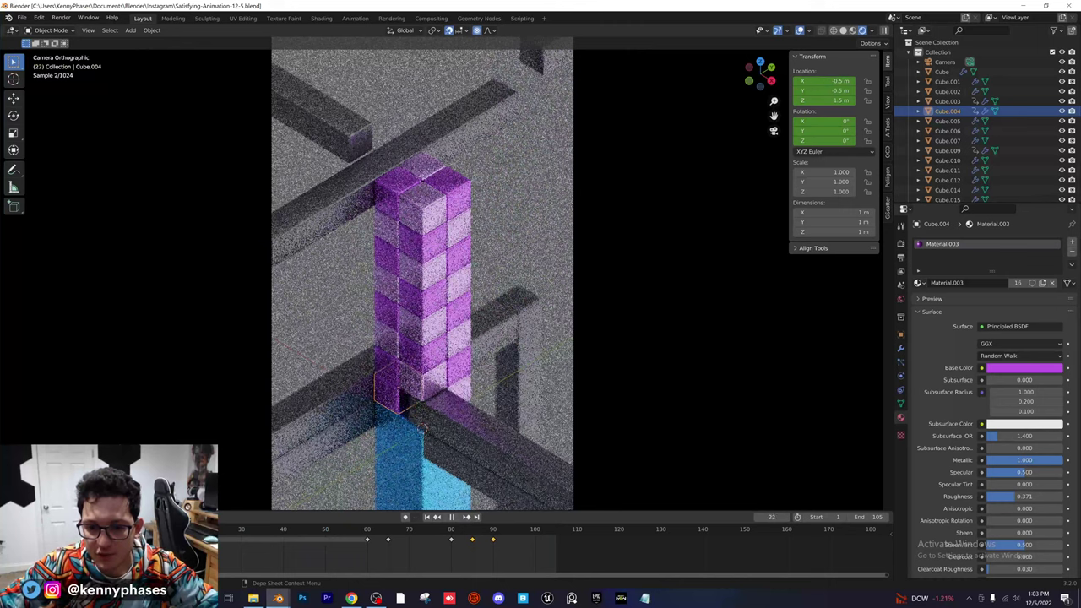
pyautogui.moveTo(225, 530); pyautogui.dragTo(234, 530)
pyautogui.moveTo(241, 530); pyautogui.dragTo(245, 531)
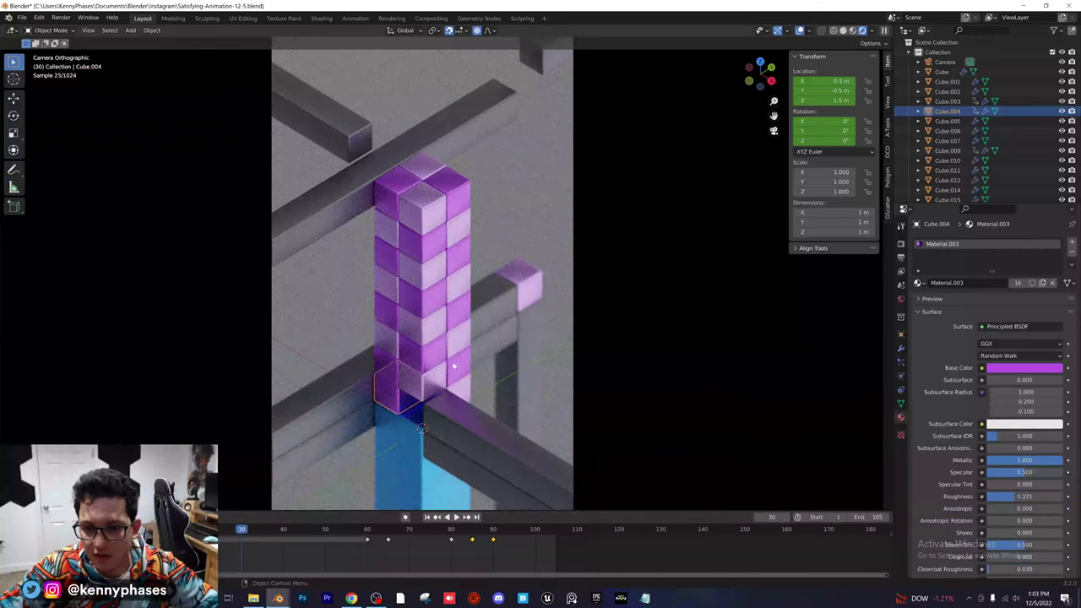
# - Select the front-corner column's cubes, shift their keyframes to start at frame 30 and stretch them to end at frame 100
pyautogui.click(430, 385)
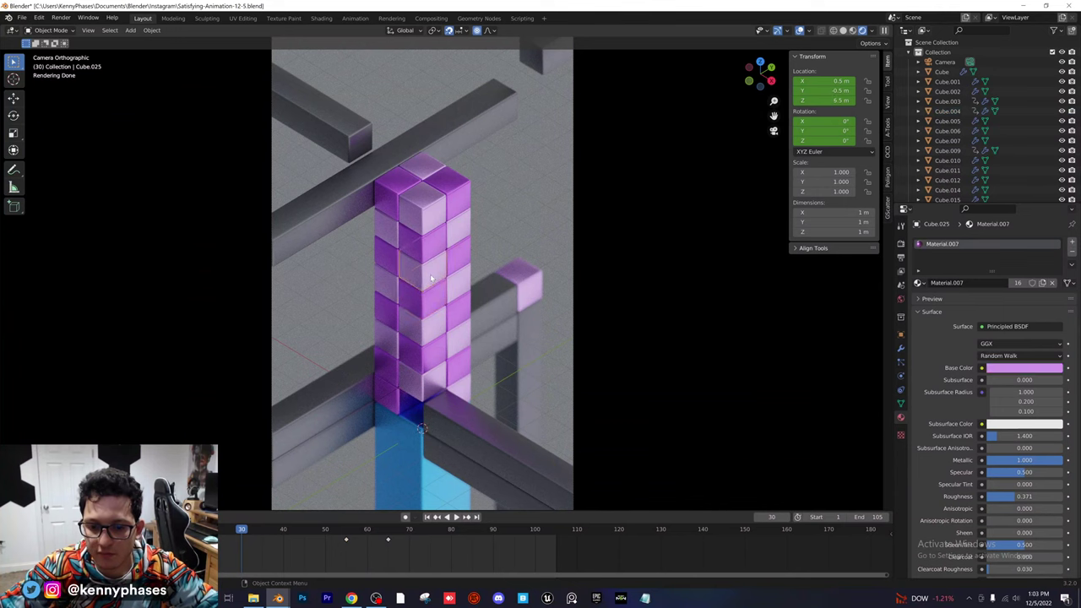
pyautogui.click(419, 422)
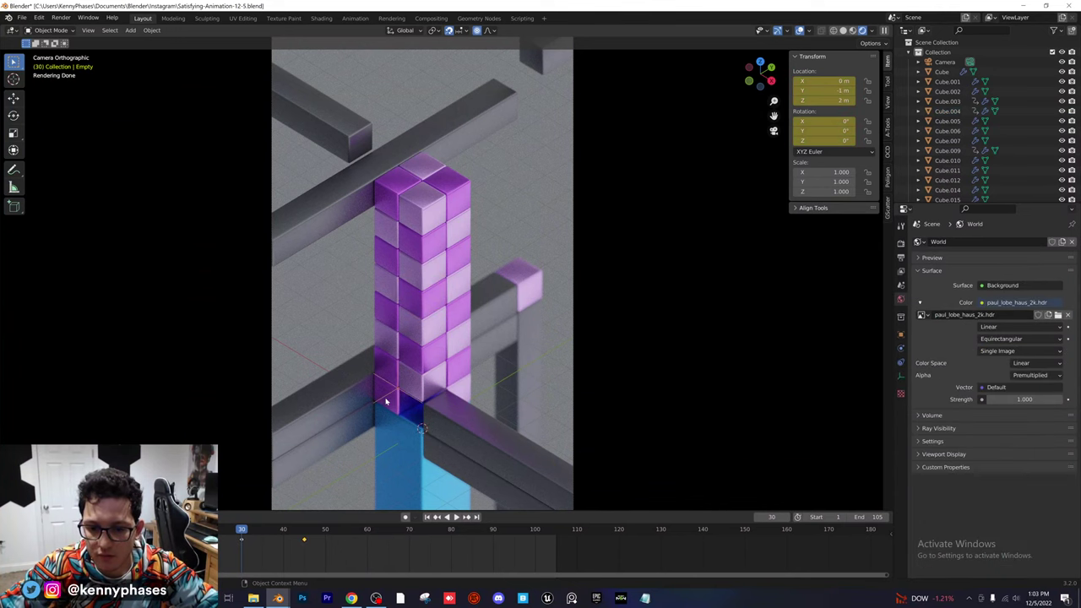
pyautogui.click(428, 390)
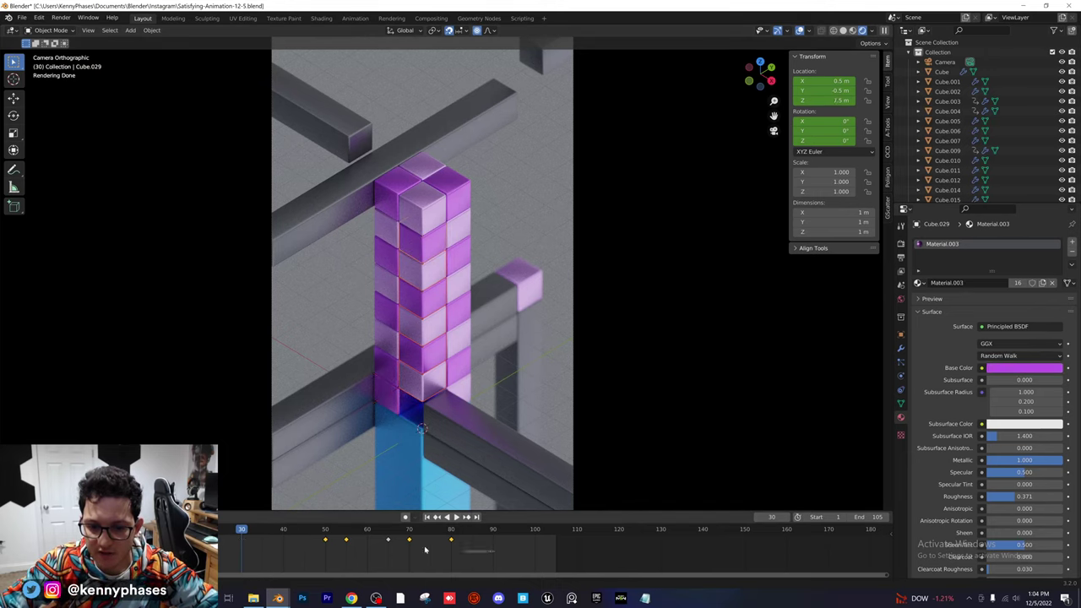
pyautogui.moveTo(425, 550); pyautogui.dragTo(315, 534)
pyautogui.press('g')
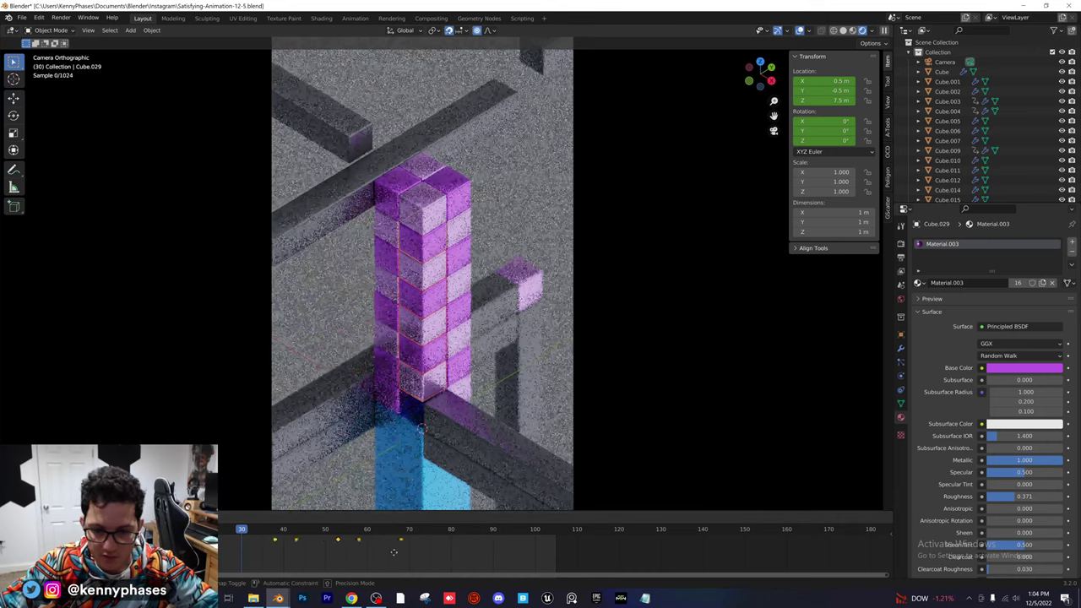
pyautogui.click(375, 554)
pyautogui.press('s')
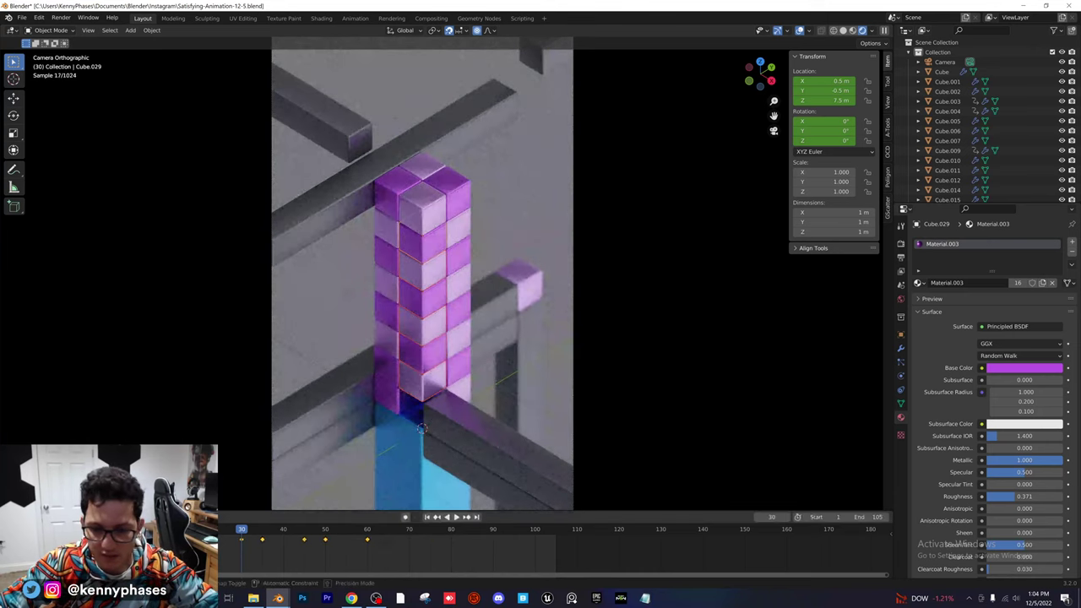
pyautogui.click(253, 537)
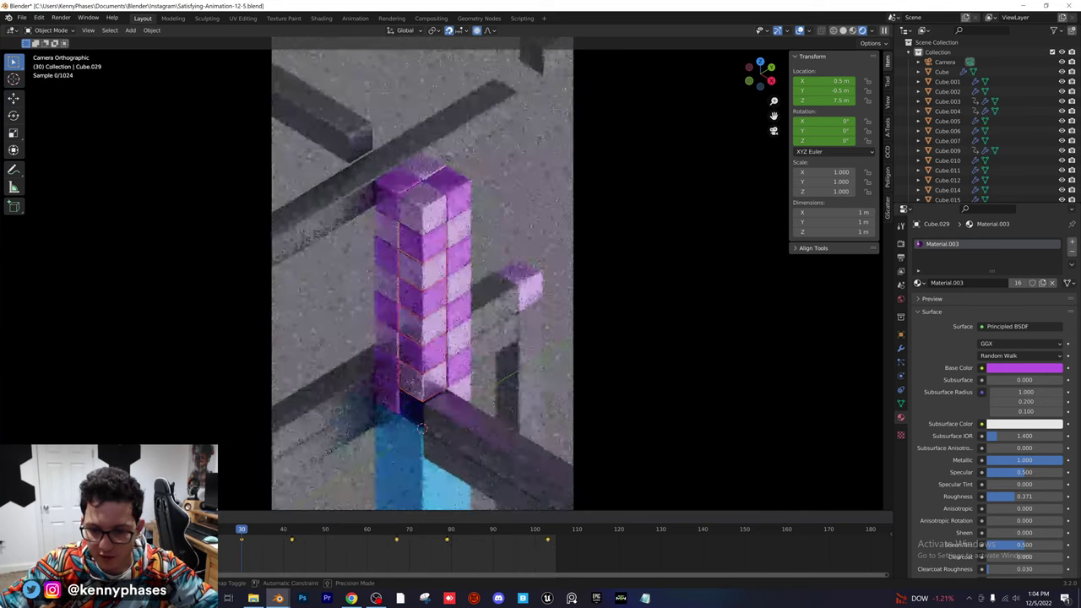
# - Play back the retimed front-corner column motion and save the file
pyautogui.press('space')
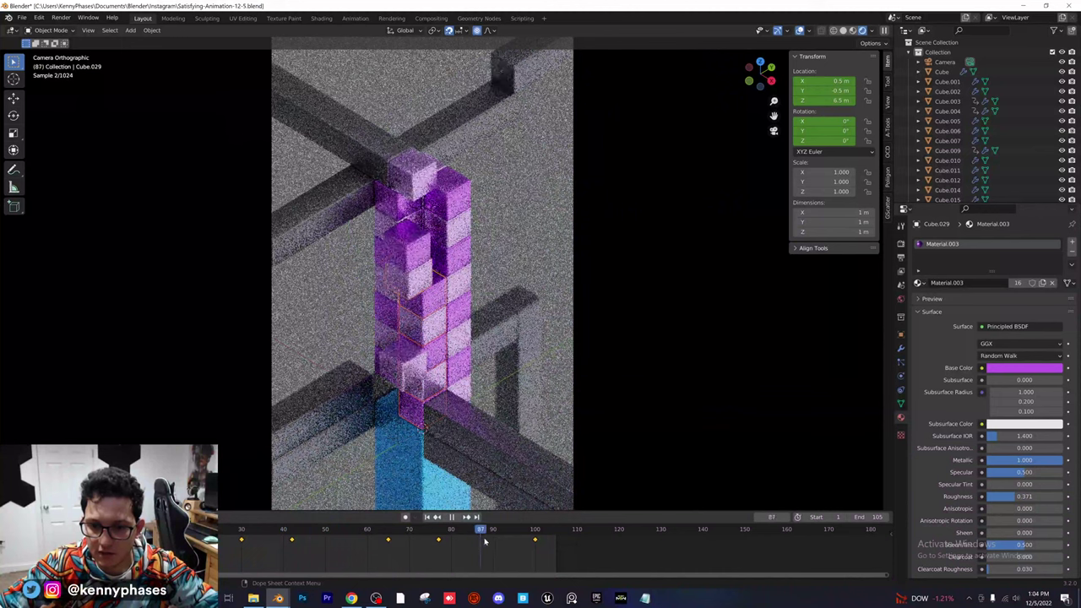
pyautogui.moveTo(536, 545); pyautogui.dragTo(496, 539)
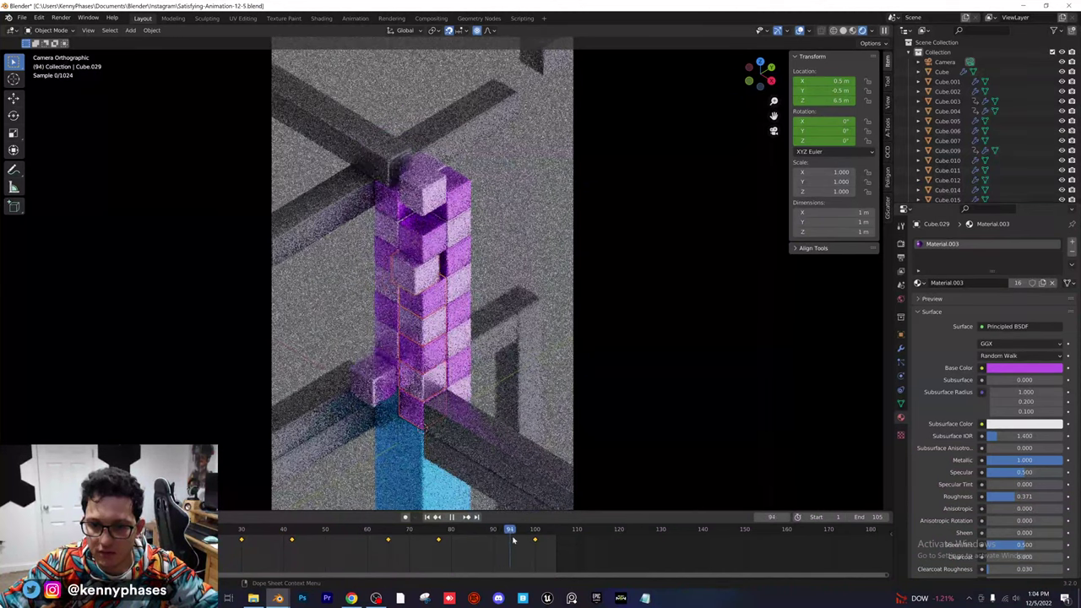
pyautogui.press('Escape')
pyautogui.hotkey('ctrl', 's')
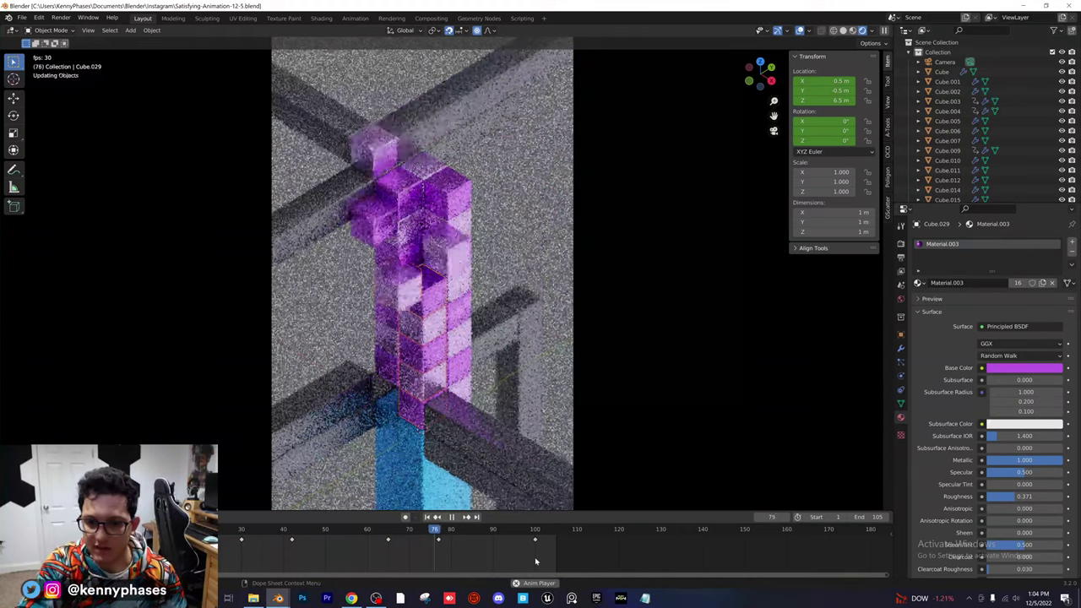
pyautogui.press('space')
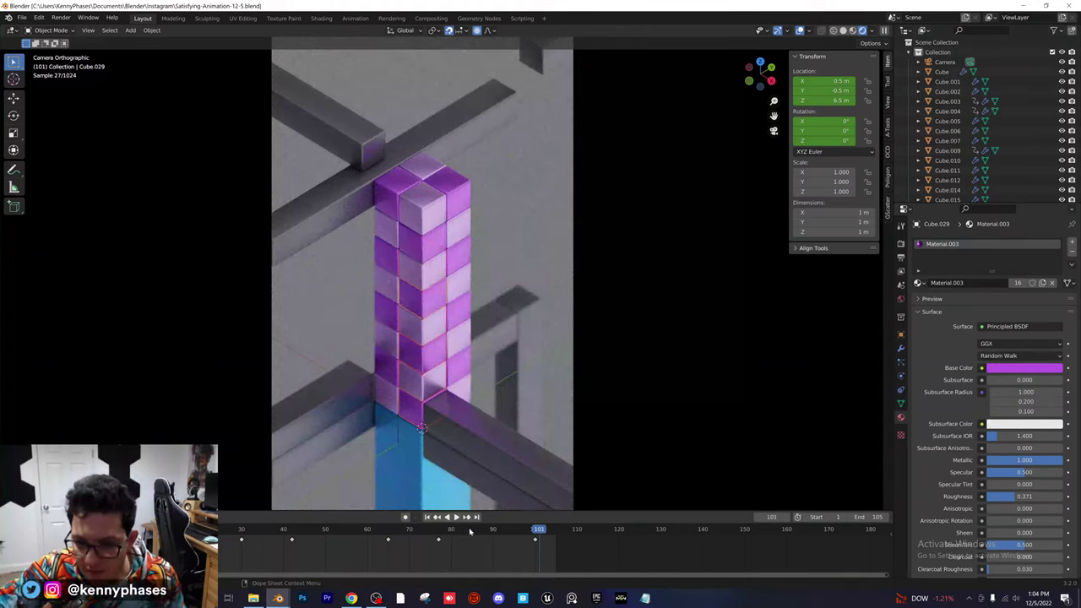
# - Scrub between frames 34 and 53 and examine up close where the cubes overlap at the base of the tower
pyautogui.moveTo(469, 531); pyautogui.dragTo(332, 530)
pyautogui.click(362, 294)
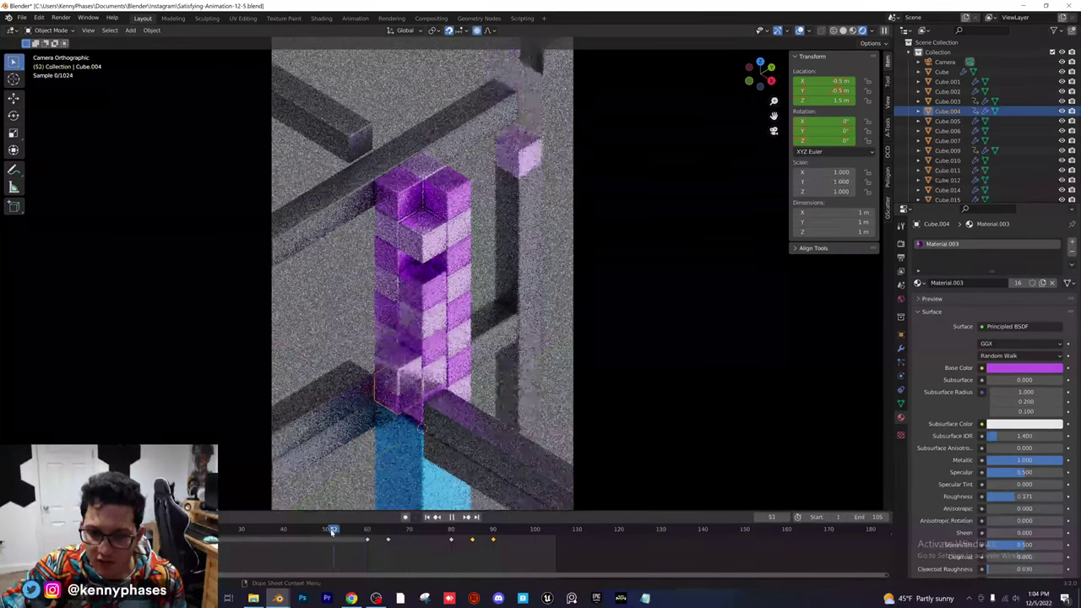
pyautogui.moveTo(257, 530)
pyautogui.mouseDown()
pyautogui.moveTo(238, 529)
pyautogui.moveTo(307, 543)
pyautogui.moveTo(259, 538)
pyautogui.mouseUp()
pyautogui.scroll(2, 401, 386)
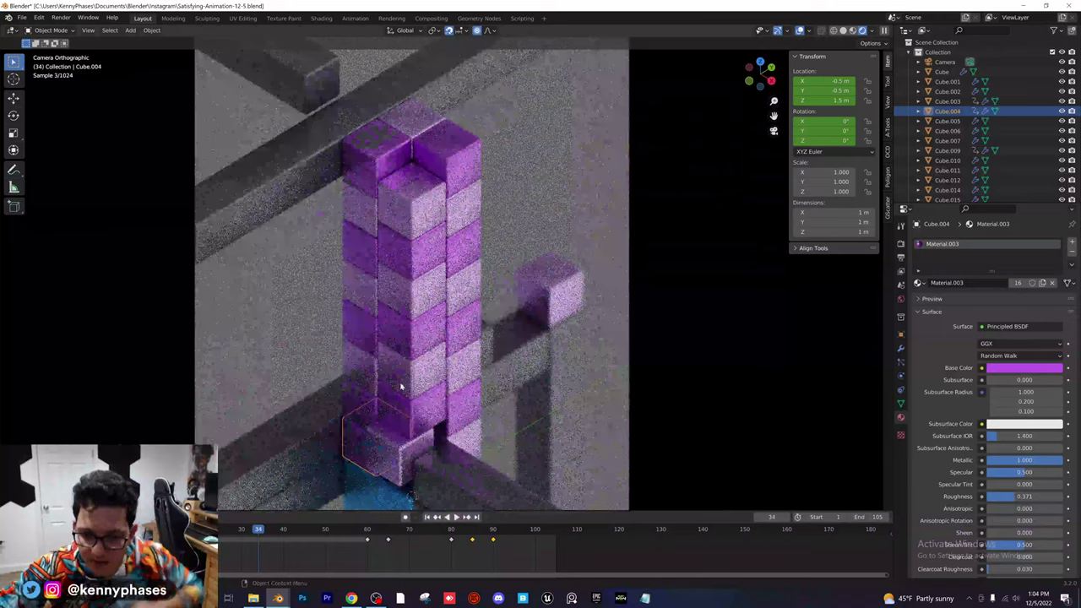
pyautogui.scroll(5, 401, 386)
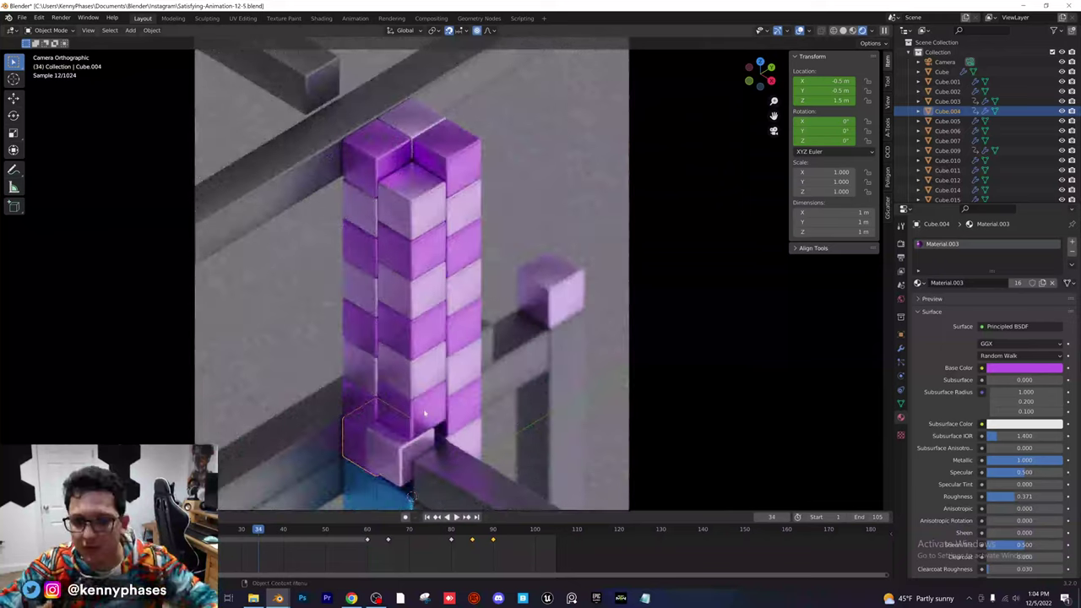
pyautogui.scroll(1, 486, 290)
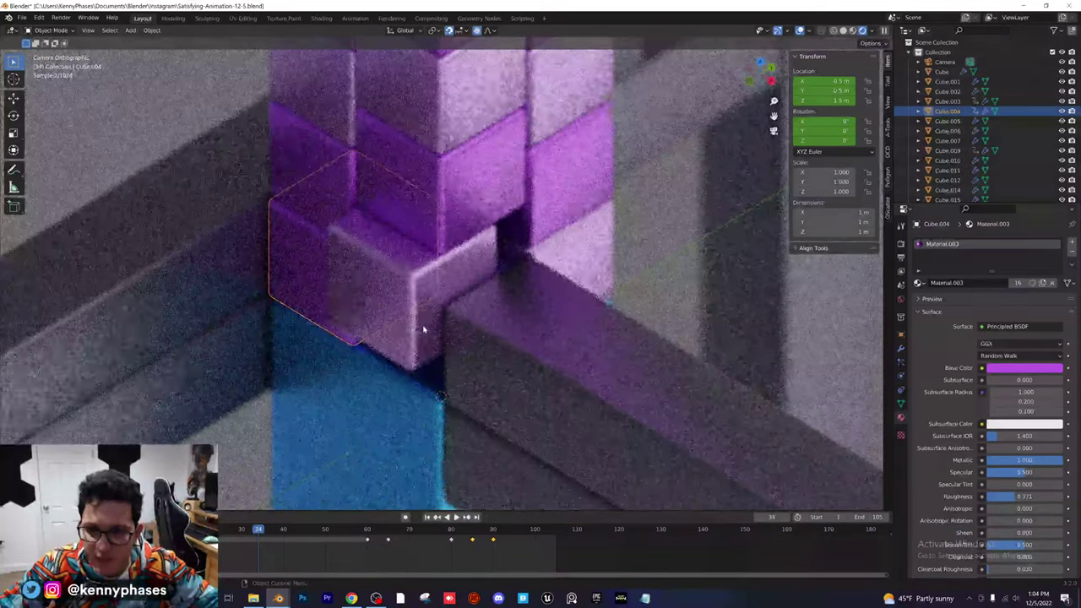
pyautogui.moveTo(258, 535); pyautogui.dragTo(294, 549)
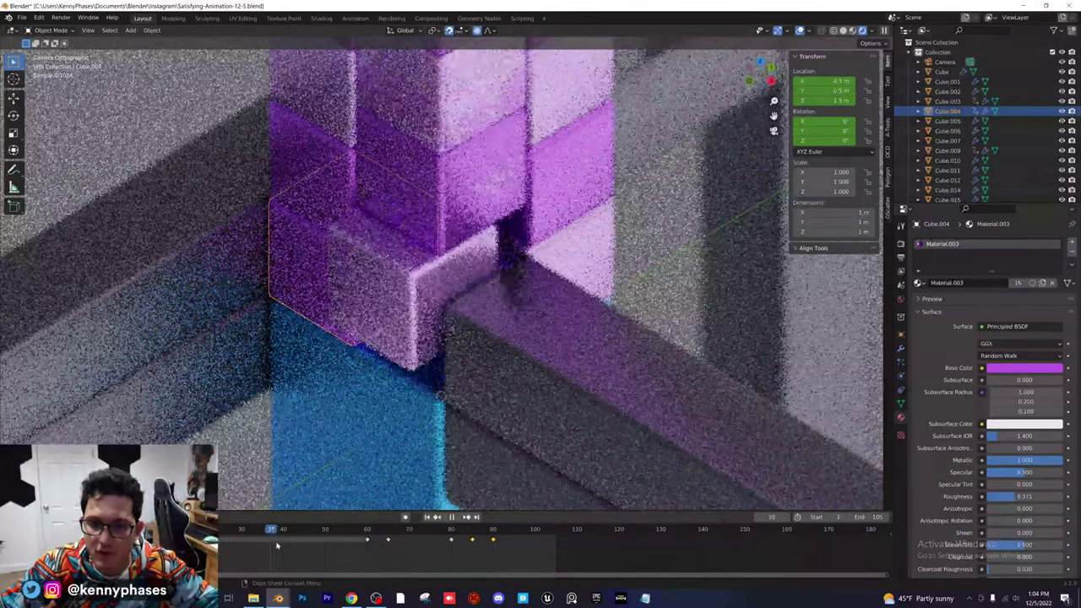
# - Select the light purple cube sliding out at the tower's base and shift its first two keyframes to frames 44 and 56
pyautogui.click(413, 338)
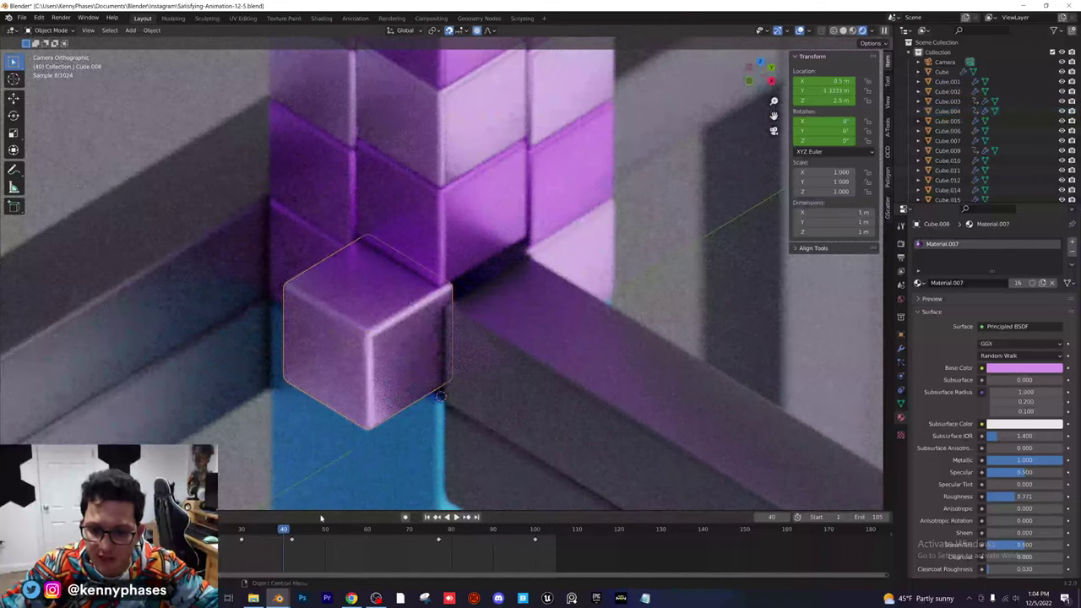
pyautogui.click(240, 531)
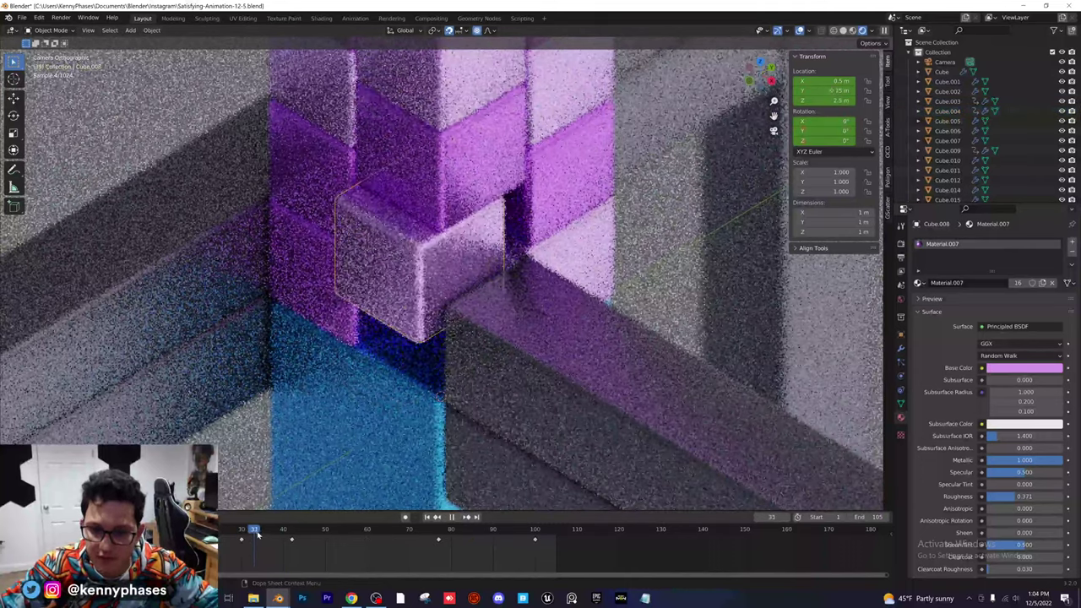
pyautogui.moveTo(258, 534); pyautogui.dragTo(288, 541)
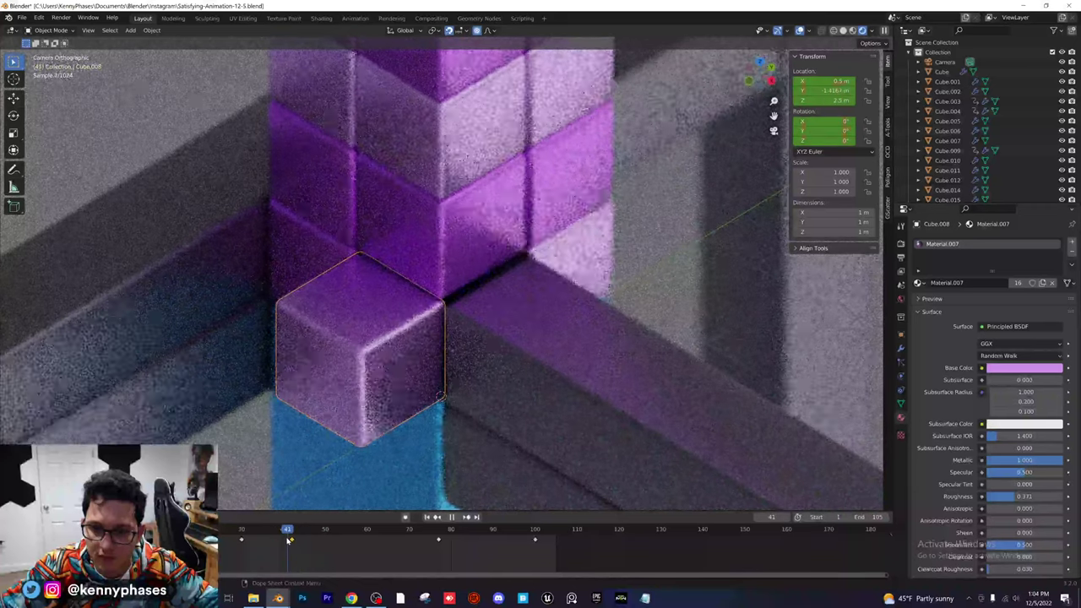
pyautogui.press('g')
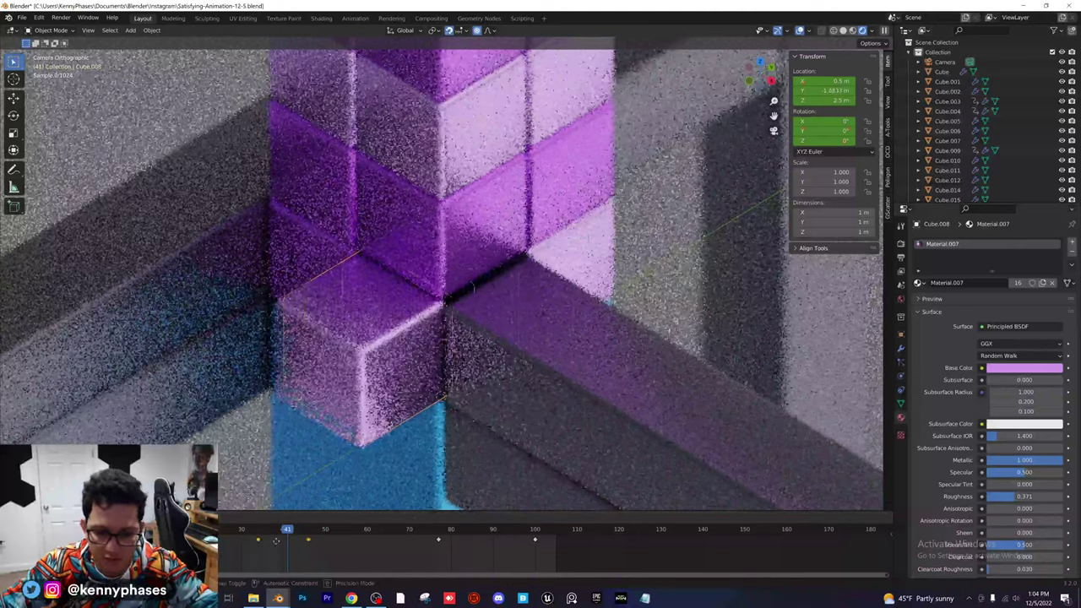
pyautogui.click(291, 540)
pyautogui.moveTo(284, 531)
pyautogui.mouseDown()
pyautogui.moveTo(268, 529)
pyautogui.moveTo(307, 546)
pyautogui.moveTo(265, 538)
pyautogui.mouseUp()
pyautogui.press('g')
pyautogui.click(309, 542)
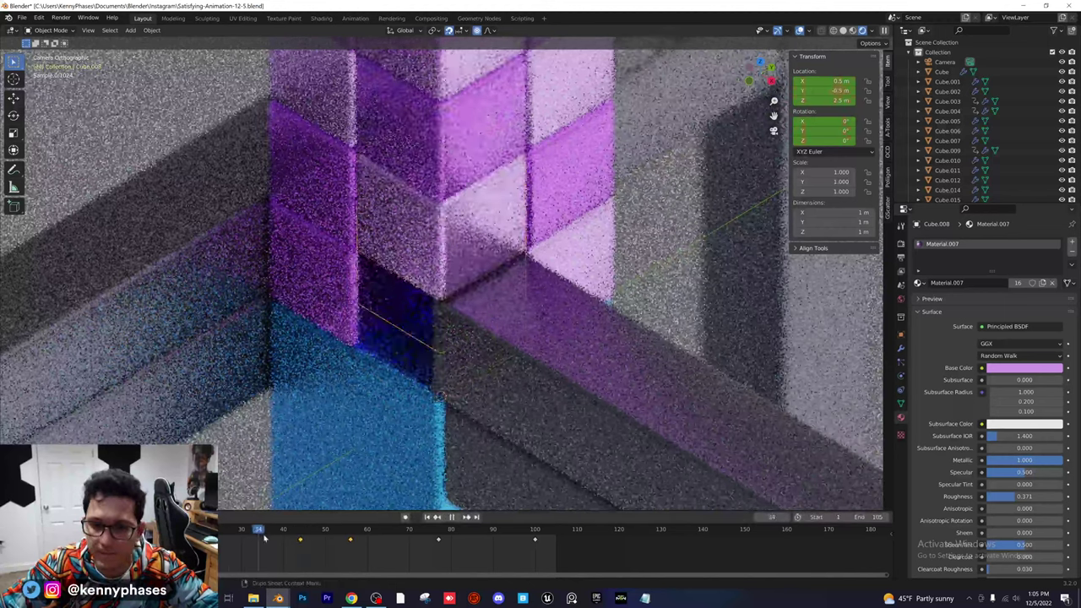
# - Move the base cube's second keyframe to frame 50 to speed up its slide and check the motion
pyautogui.moveTo(312, 538); pyautogui.dragTo(301, 540)
pyautogui.click(350, 540)
pyautogui.press('g')
pyautogui.click(315, 538)
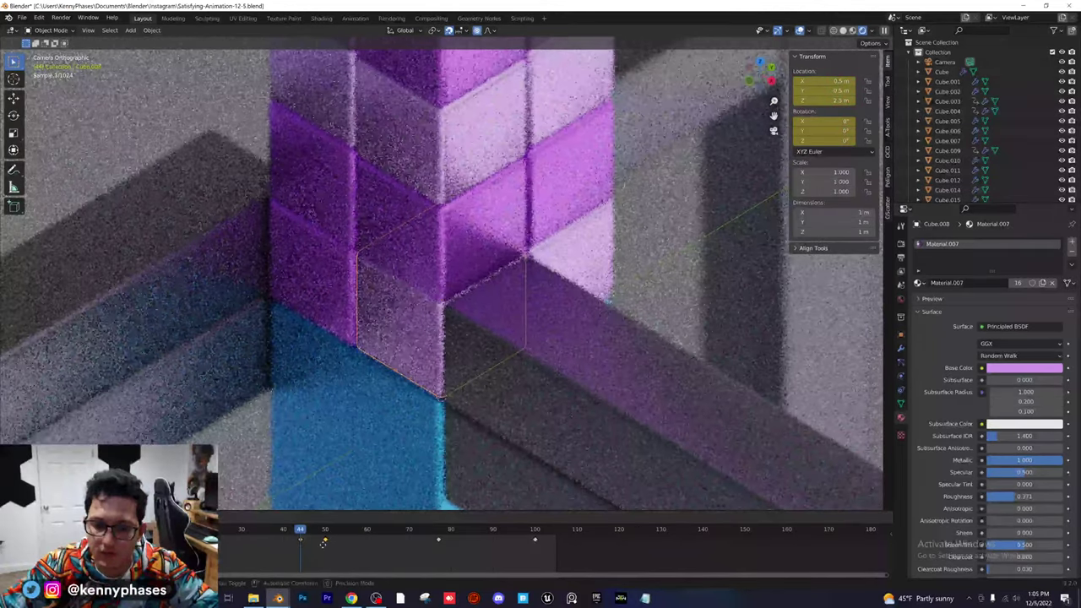
pyautogui.press('space')
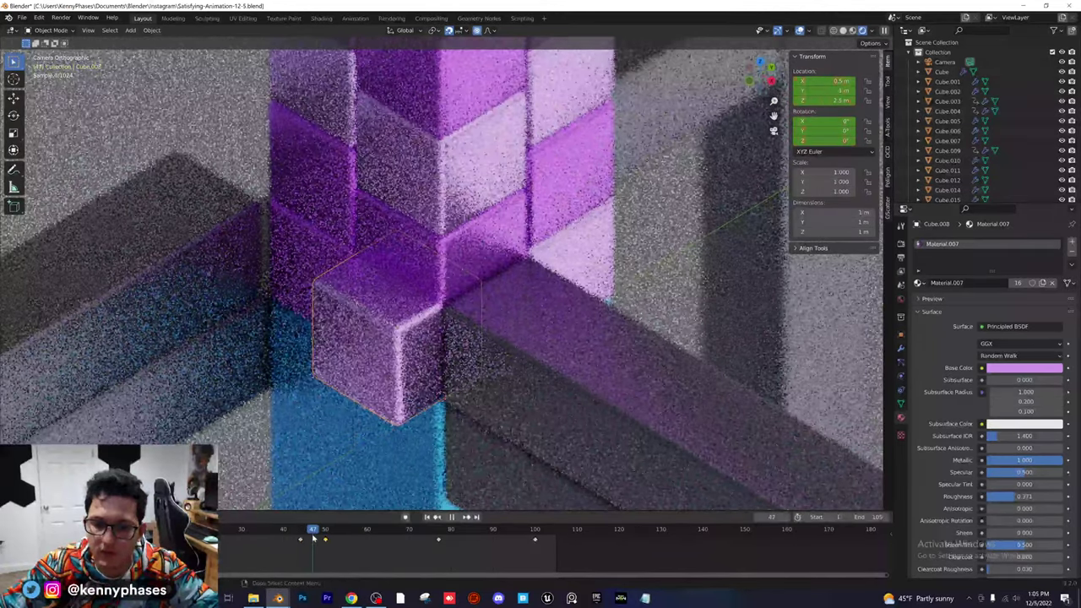
pyautogui.press('space')
# - Shift the base cube's first two keyframes to frames 41 and 47 and play back the slide
pyautogui.moveTo(292, 533); pyautogui.dragTo(342, 542)
pyautogui.press('g')
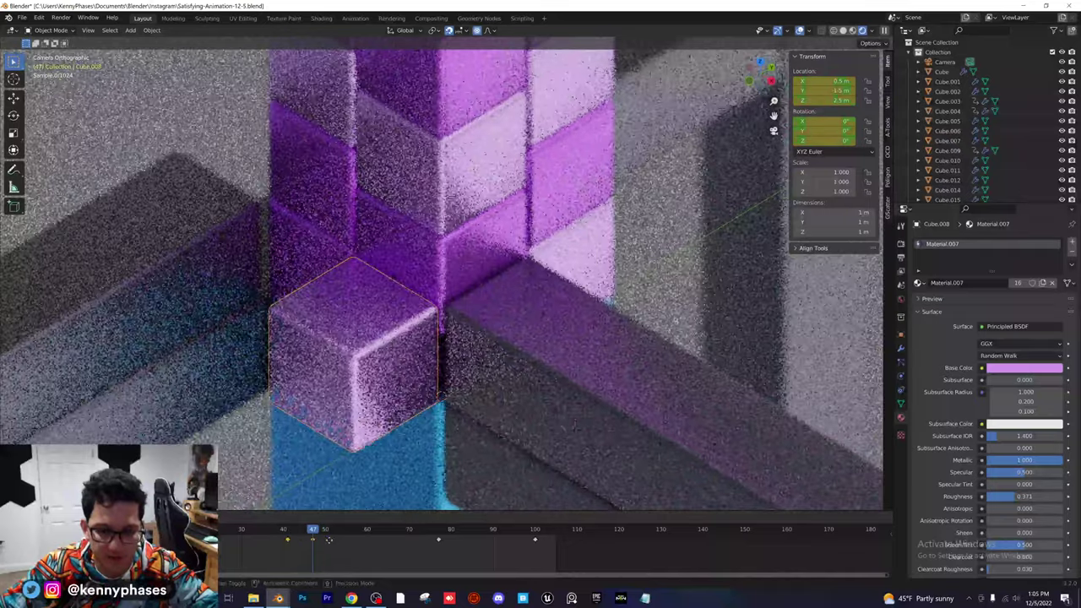
pyautogui.click(328, 539)
pyautogui.click(272, 531)
pyautogui.press('space')
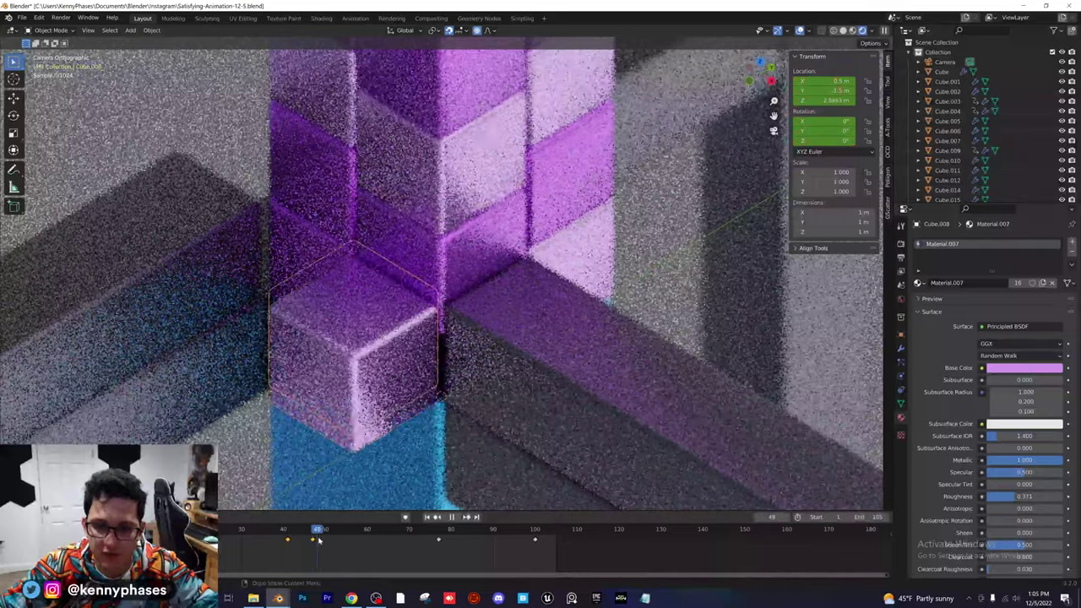
# - Shift the base cube's first two keyframes to frames 40 and 46 and play back its motion
pyautogui.press('space')
pyautogui.press('Left')
pyautogui.press('Left')
pyautogui.press('Left')
pyautogui.press('g')
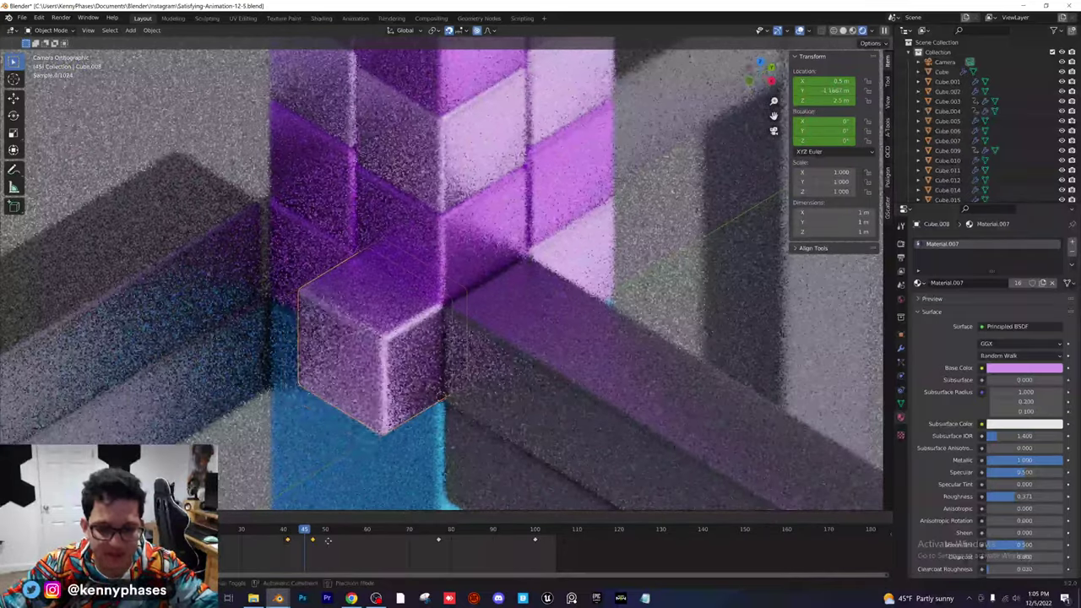
pyautogui.click(325, 541)
pyautogui.moveTo(304, 533)
pyautogui.mouseDown()
pyautogui.moveTo(247, 530)
pyautogui.moveTo(296, 538)
pyautogui.mouseUp()
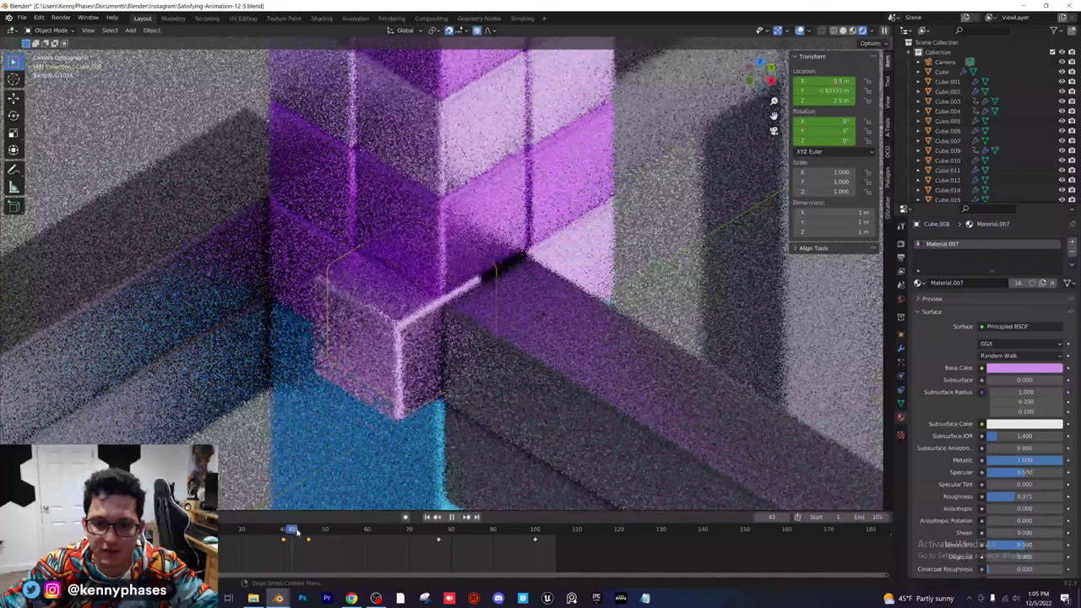
pyautogui.press('space')
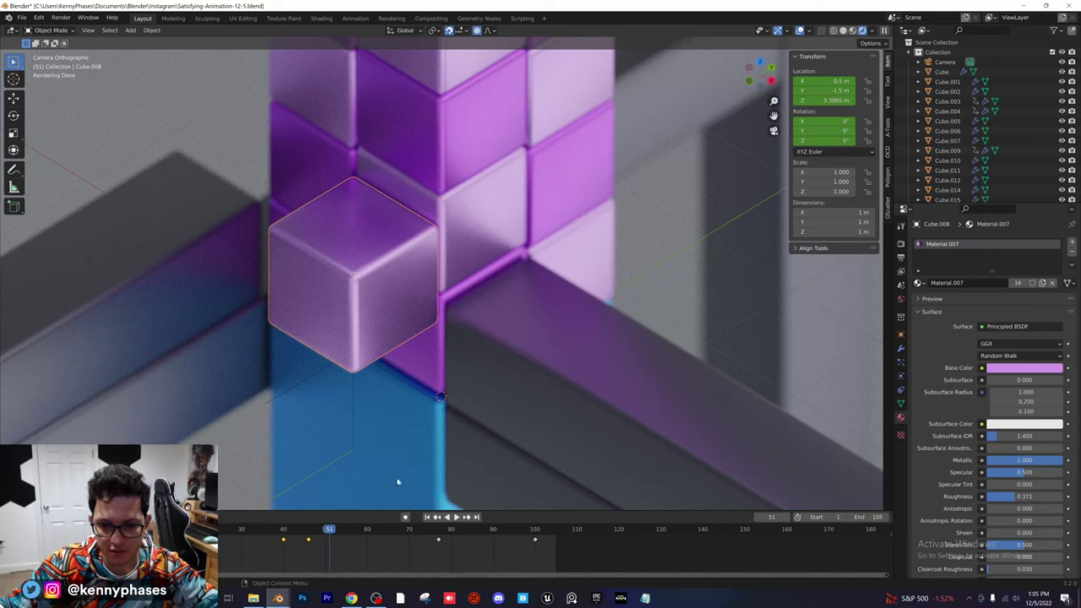
# - Replay the retimed base cube's slide up to frame 44 with the whole lower tower in view
pyautogui.moveTo(330, 529); pyautogui.dragTo(271, 530)
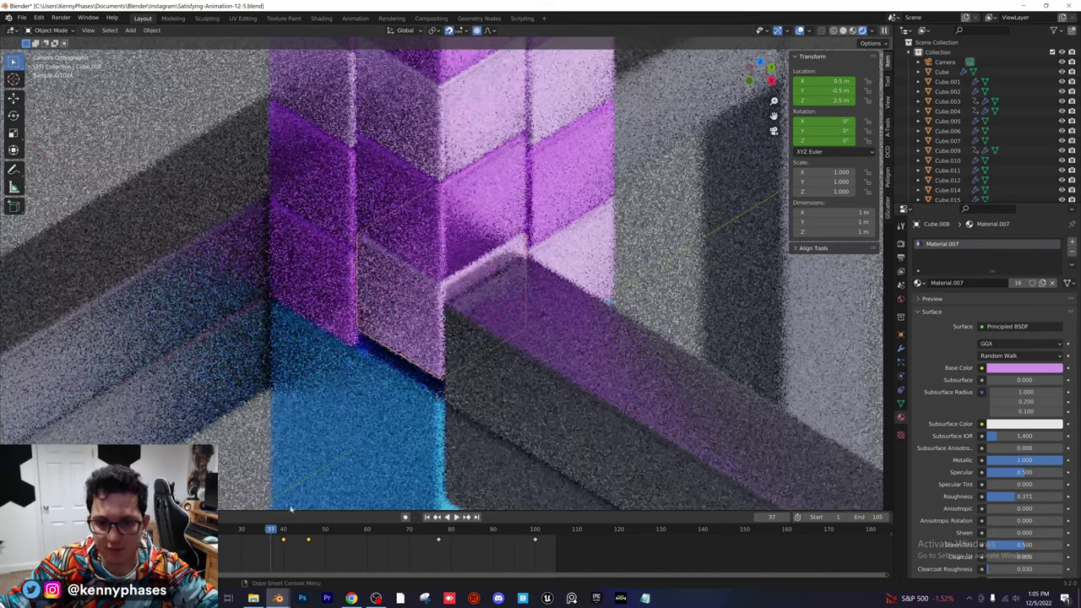
pyautogui.scroll(-5, 378, 327)
pyautogui.keyDown('shift'); pyautogui.moveTo(385, 319); pyautogui.dragTo(366, 401, button='middle'); pyautogui.keyUp('shift')
pyautogui.scroll(1, 368, 406)
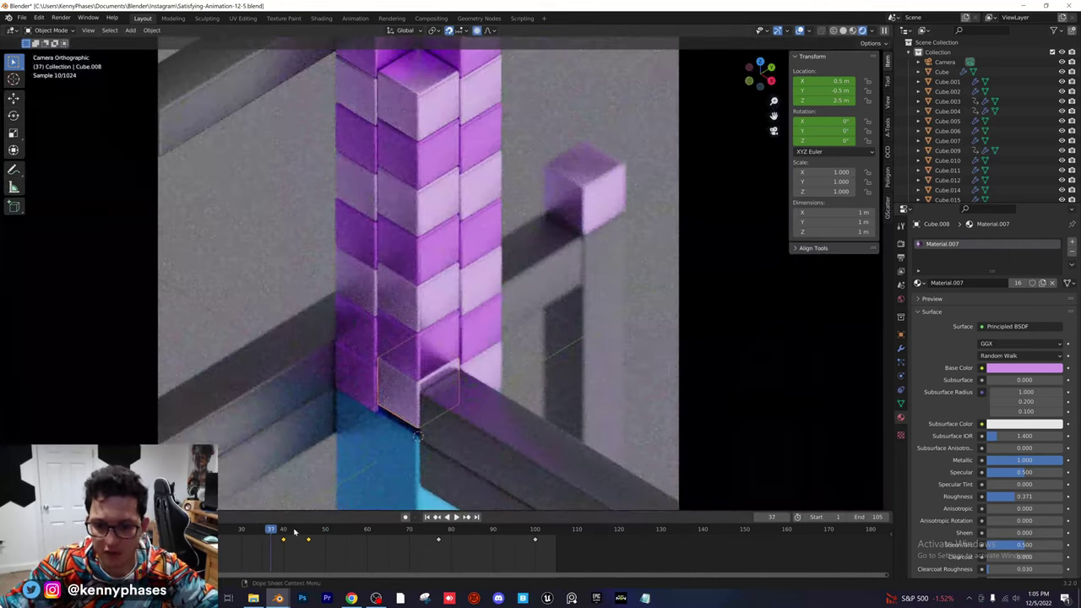
pyautogui.click(246, 529)
pyautogui.press('space')
pyautogui.moveTo(245, 530); pyautogui.dragTo(301, 529)
# - Select the dark purple cube behind the sliding base cube, move its keyframes at frames 60 and 65 to 44 and 51, and check the motion
pyautogui.click(321, 174)
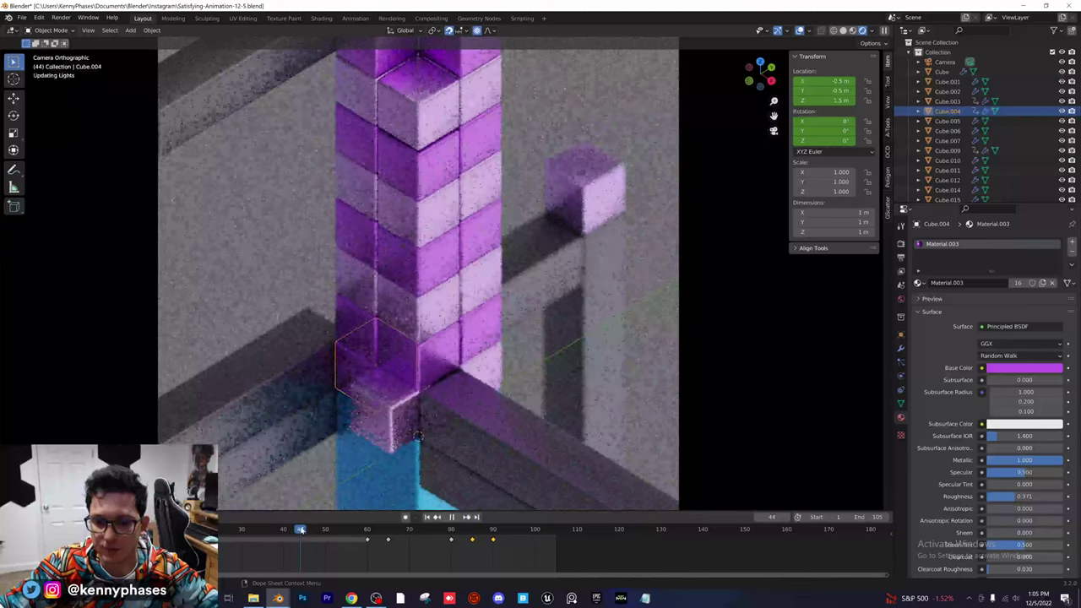
pyautogui.moveTo(368, 540); pyautogui.dragTo(301, 540)
pyautogui.click(388, 540)
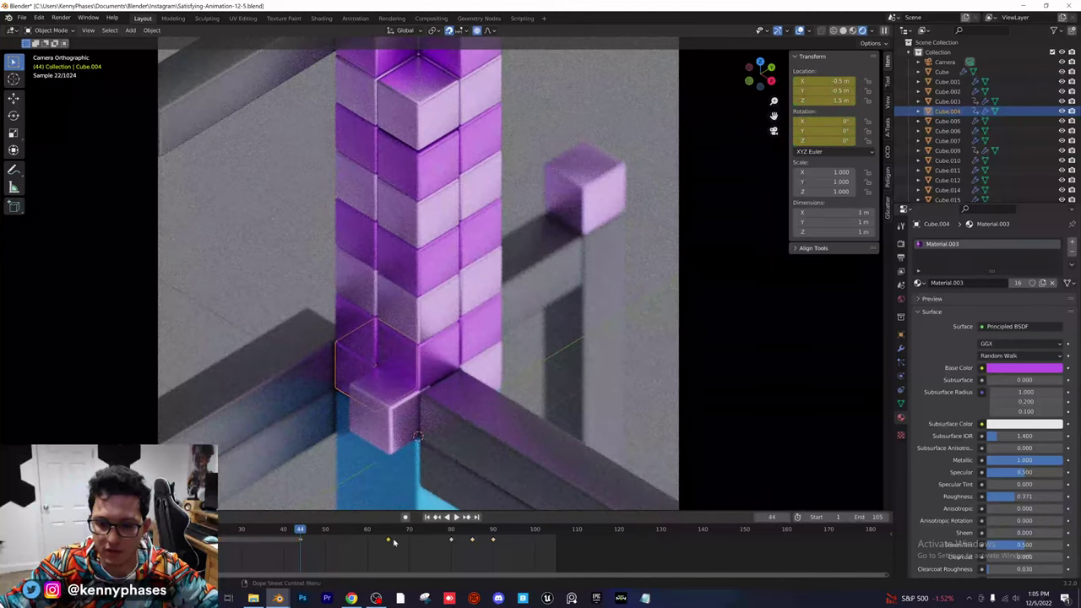
pyautogui.moveTo(394, 542); pyautogui.dragTo(263, 532)
pyautogui.press('space')
pyautogui.press('space')
pyautogui.scroll(-3, 381, 306)
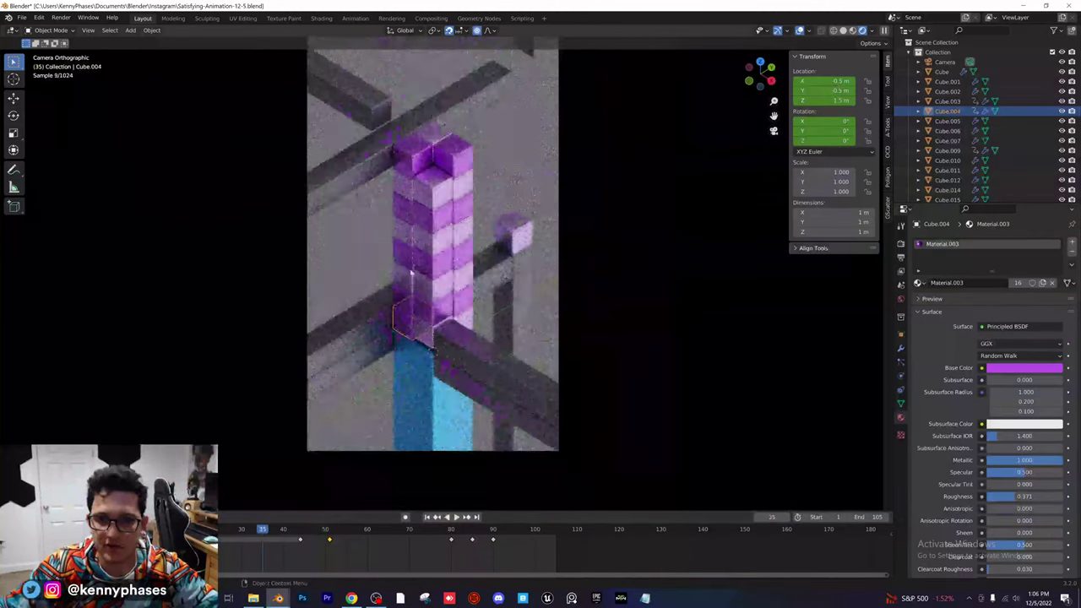
# - Play back the whole animation from frame 1 through the camera to check the cubes' timing
pyautogui.press('space')
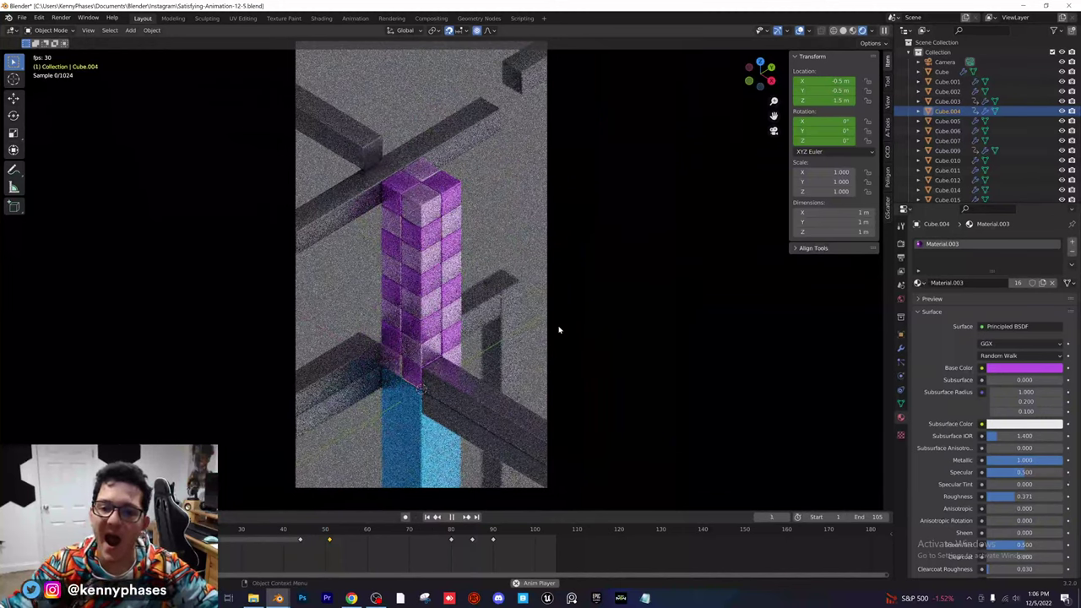
pyautogui.hotkey('shift', 'Left')
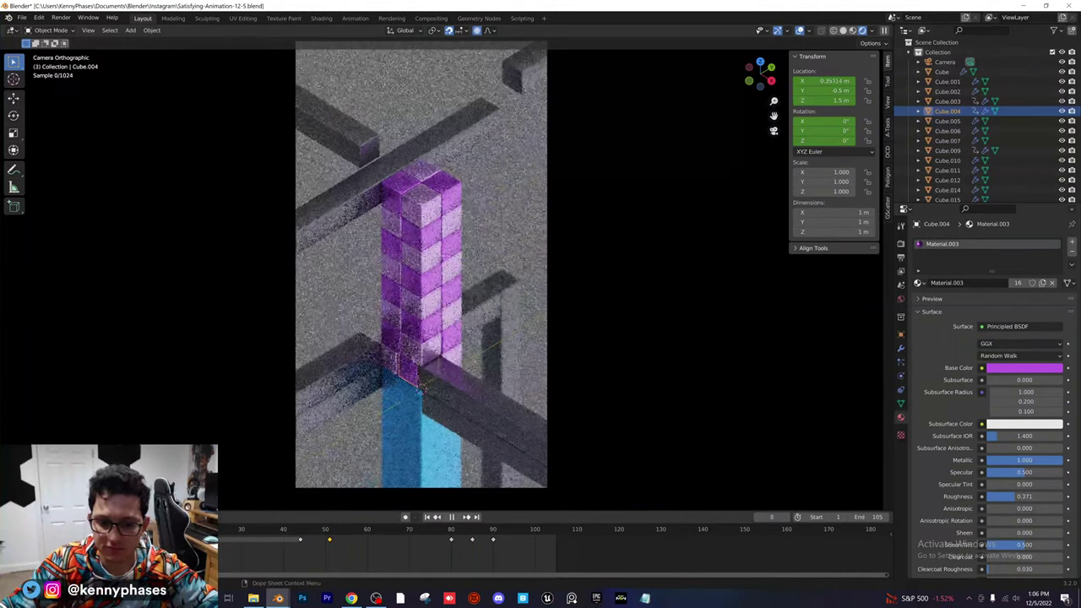
pyautogui.press('space')
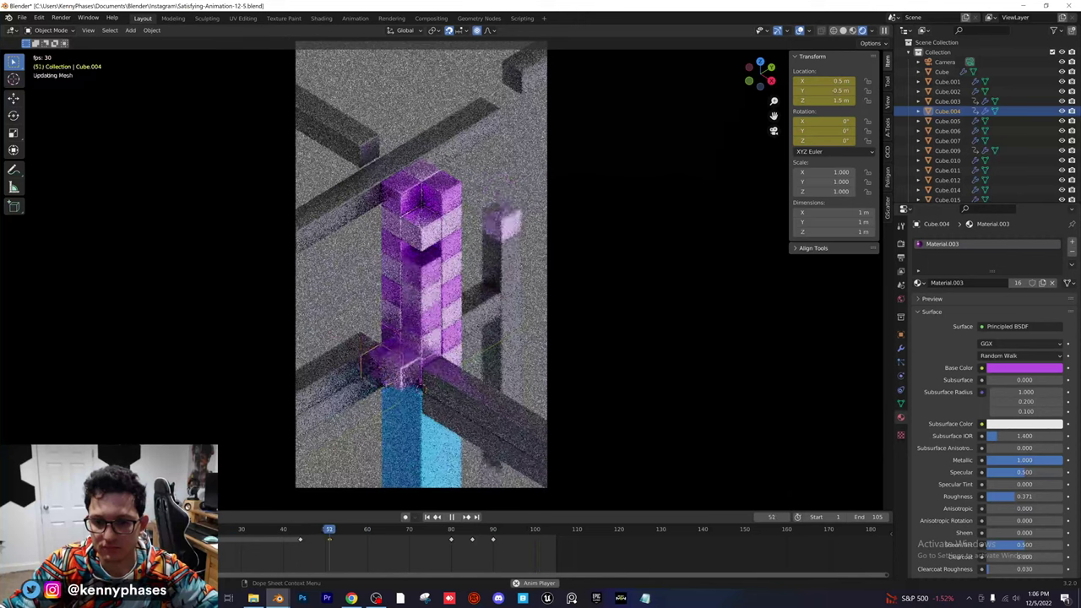
pyautogui.press('space')
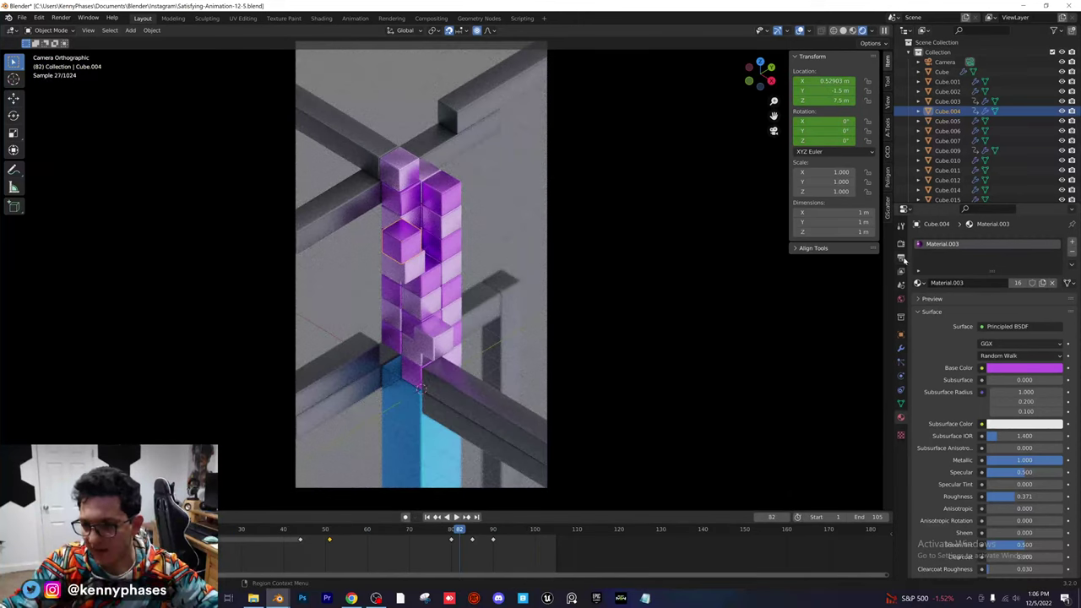
# - Set the scene's end frame to 150 in the output frame range
pyautogui.click(901, 258)
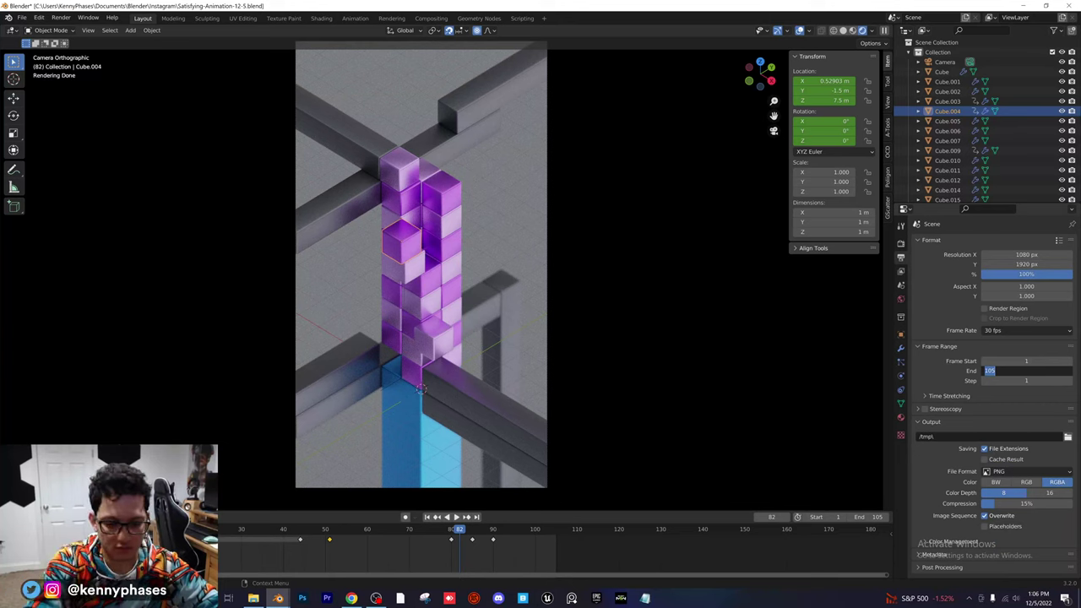
pyautogui.write('150')
pyautogui.press('Return')
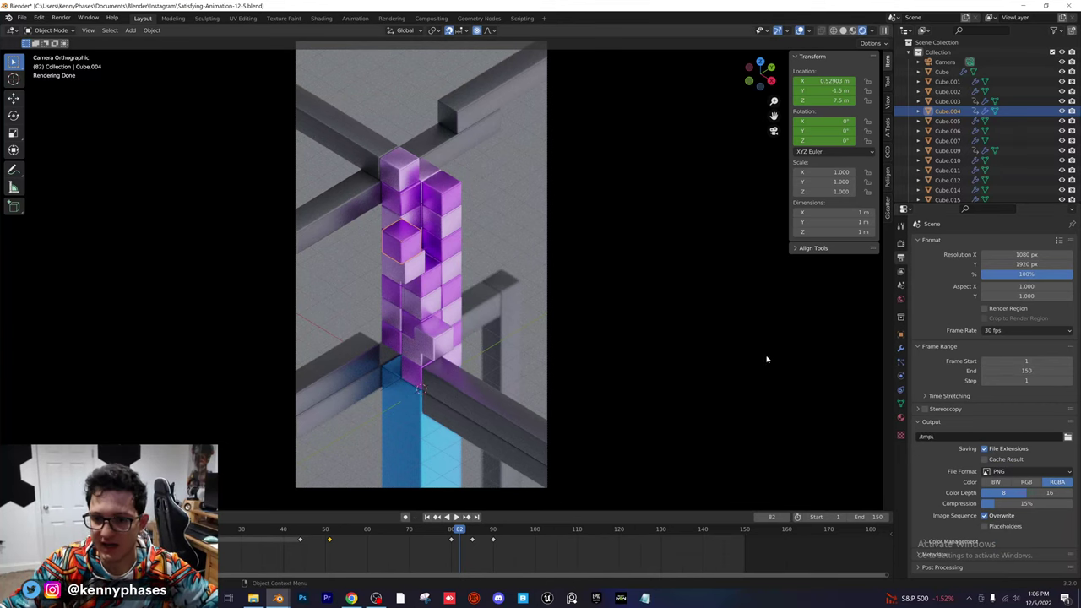
# - Select all objects, stretch their keyframes from frame 1 to end at frame 140, and play back the slower animation
pyautogui.click(554, 315)
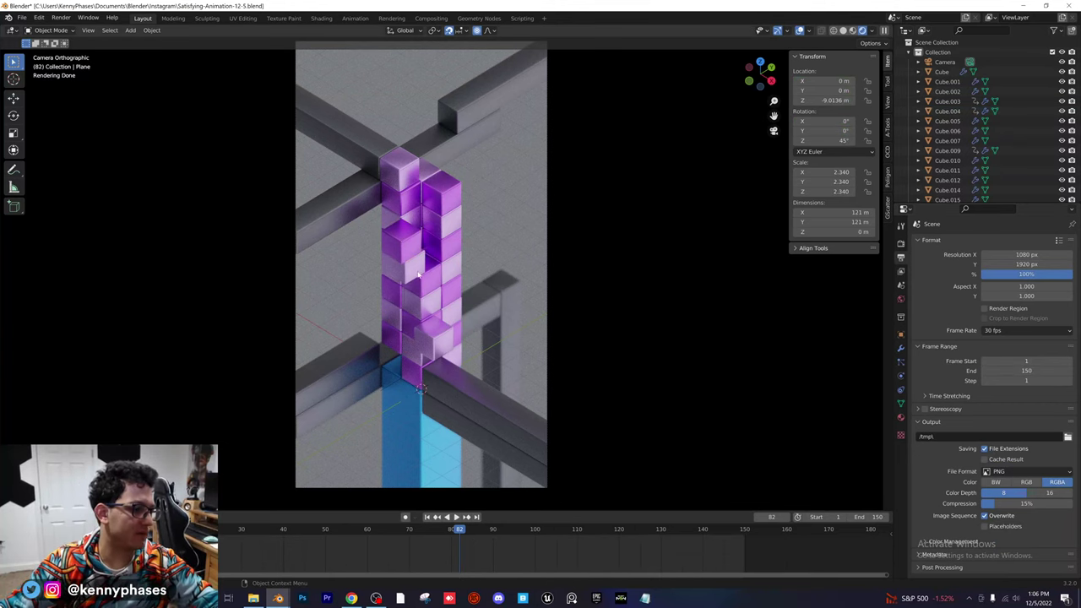
pyautogui.press('a')
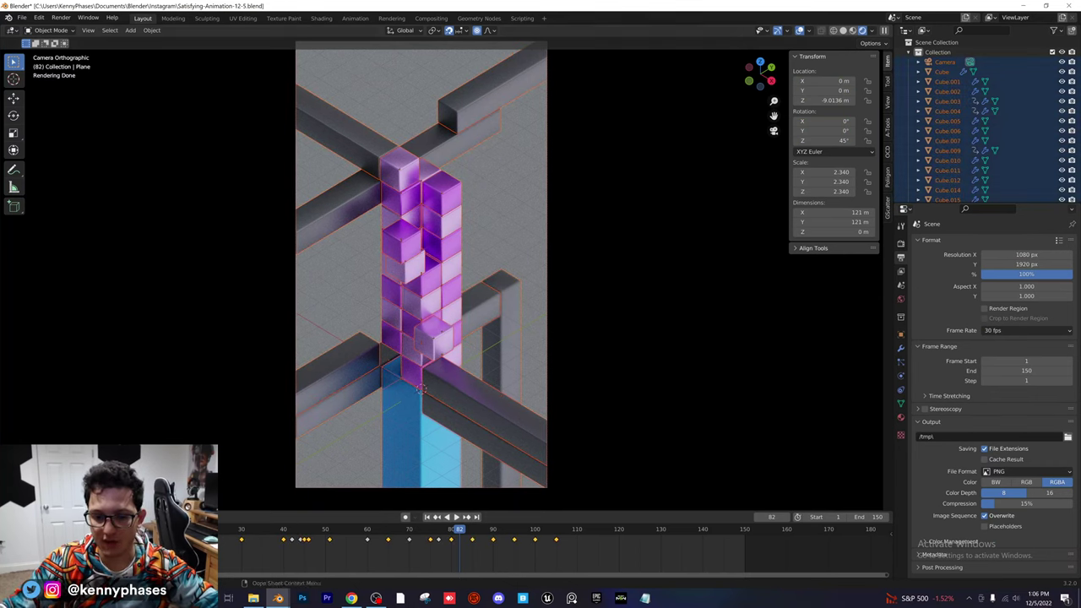
pyautogui.hotkey('shift', 'Left')
pyautogui.scroll(-2, 456, 568)
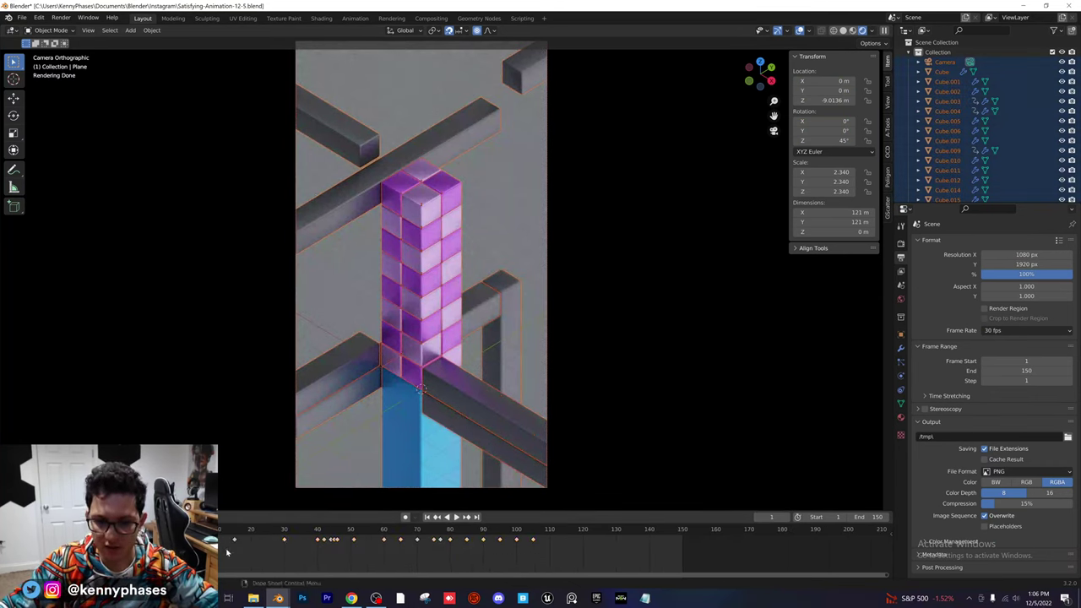
pyautogui.press('s')
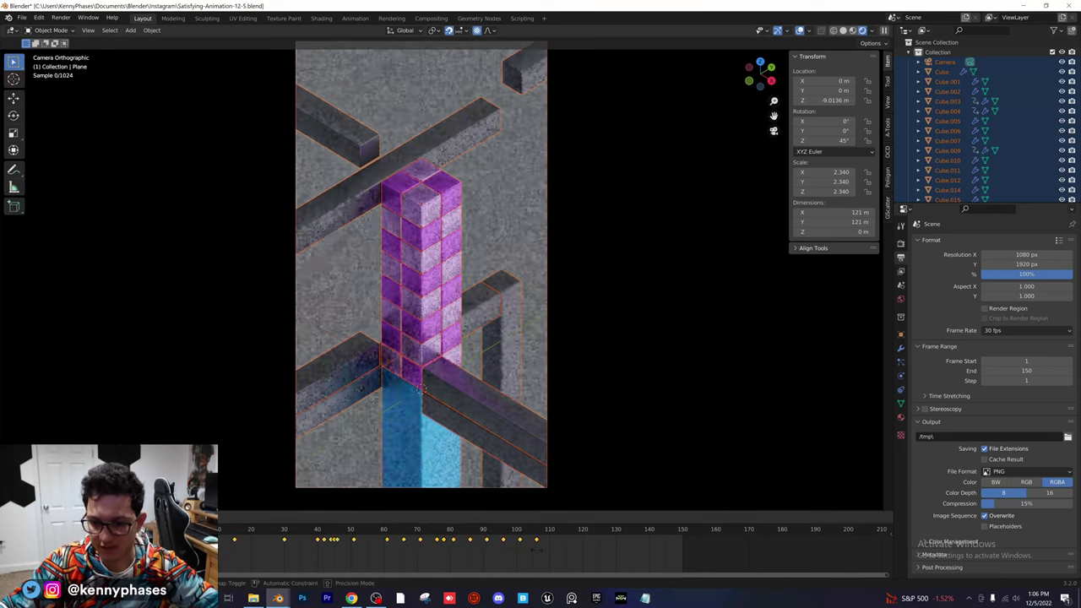
pyautogui.click(631, 555)
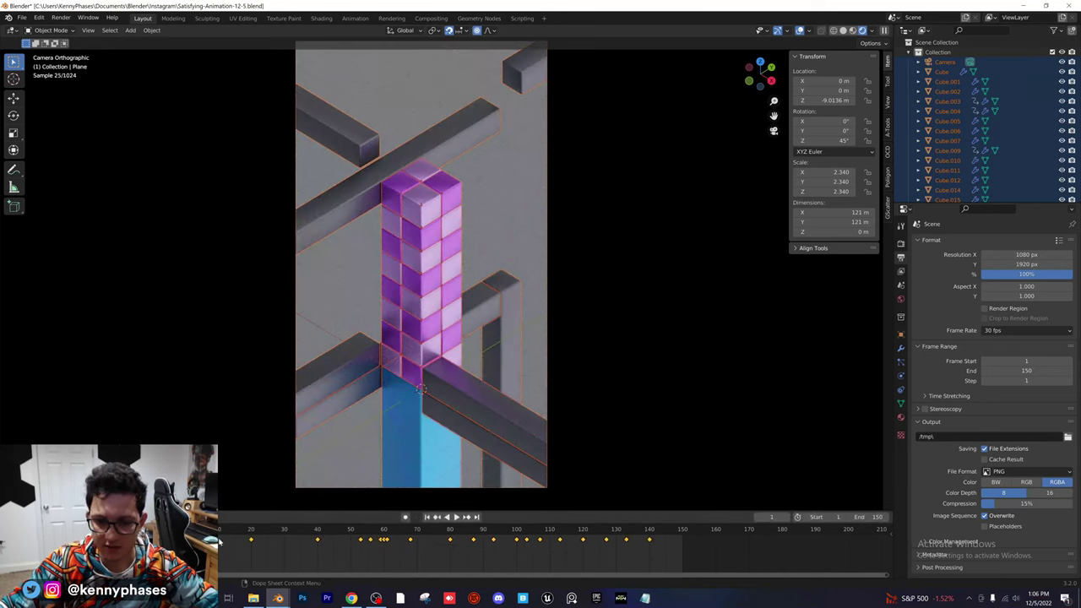
pyautogui.press('space')
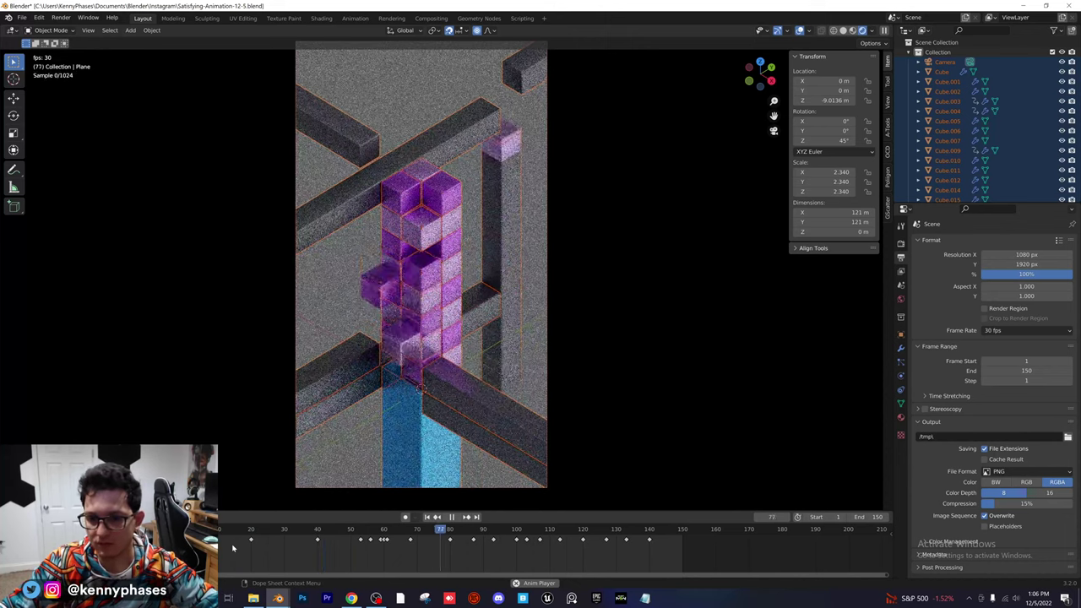
pyautogui.press('space')
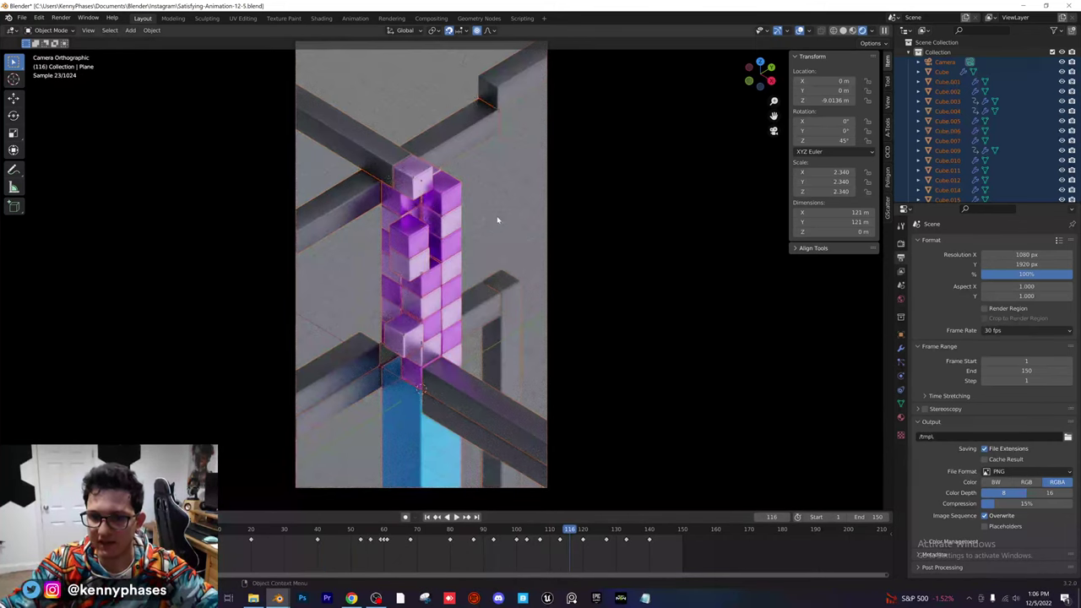
# - Save the file and play back the slower 150-frame animation through the camera
pyautogui.hotkey('ctrl', 's')
pyautogui.press('space')
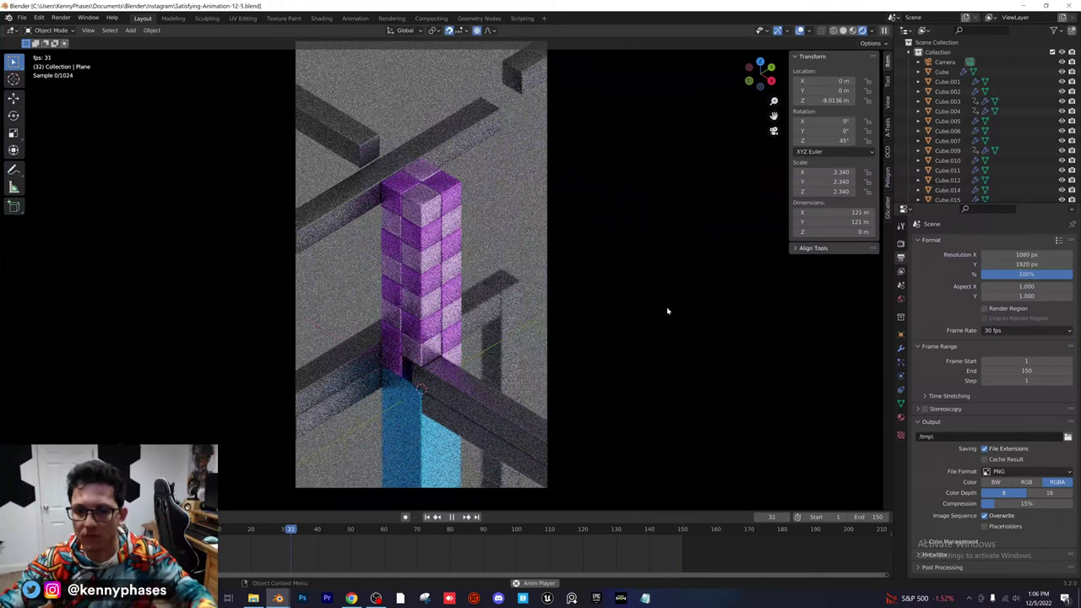
pyautogui.press('space')
# - Check the keyframe timing of the front column cube and the empty at the tower's base around frame 37
pyautogui.click(414, 302)
pyautogui.moveTo(344, 531); pyautogui.dragTo(307, 531)
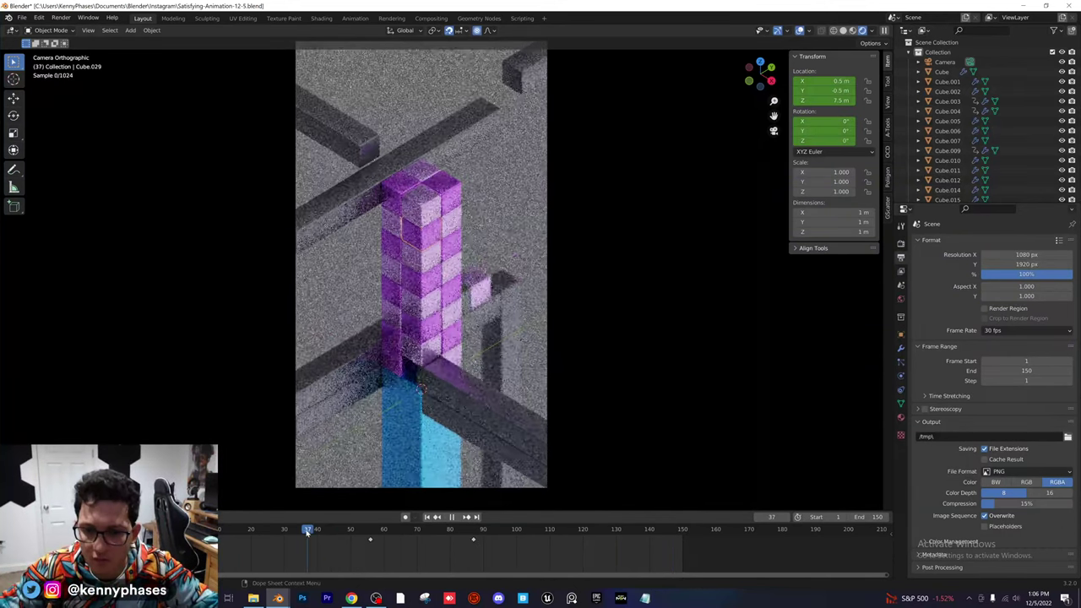
pyautogui.click(405, 360)
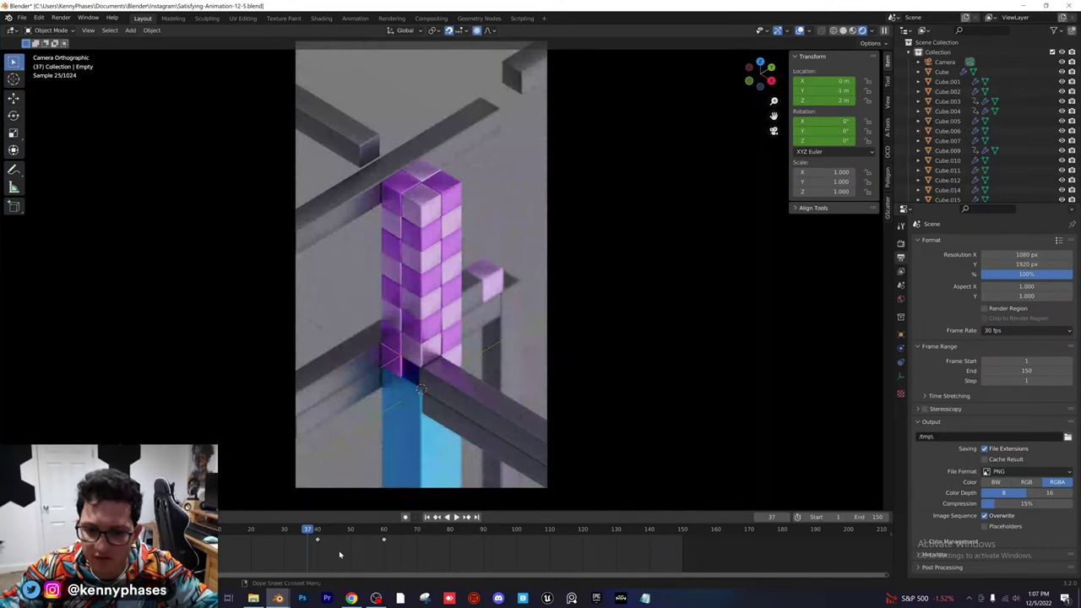
# - Select Cube.004 at the tower's base, move its last three keyframes earlier, and stretch them to run from frame 90 to 120
pyautogui.click(384, 364)
pyautogui.moveTo(272, 531); pyautogui.dragTo(263, 531)
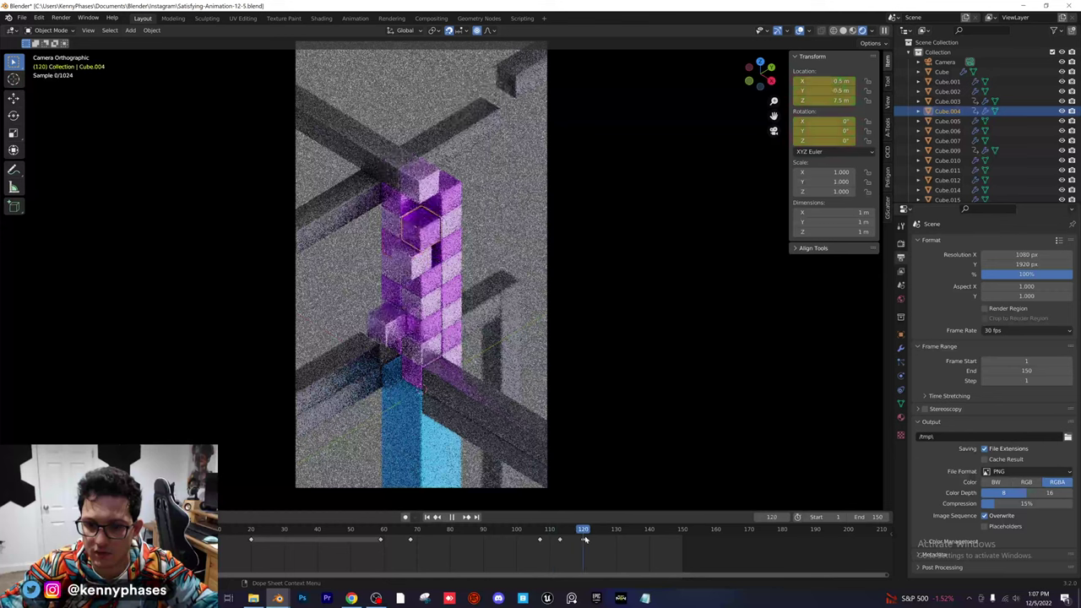
pyautogui.click(528, 532)
pyautogui.moveTo(524, 542); pyautogui.dragTo(614, 545)
pyautogui.press('space')
pyautogui.press('g')
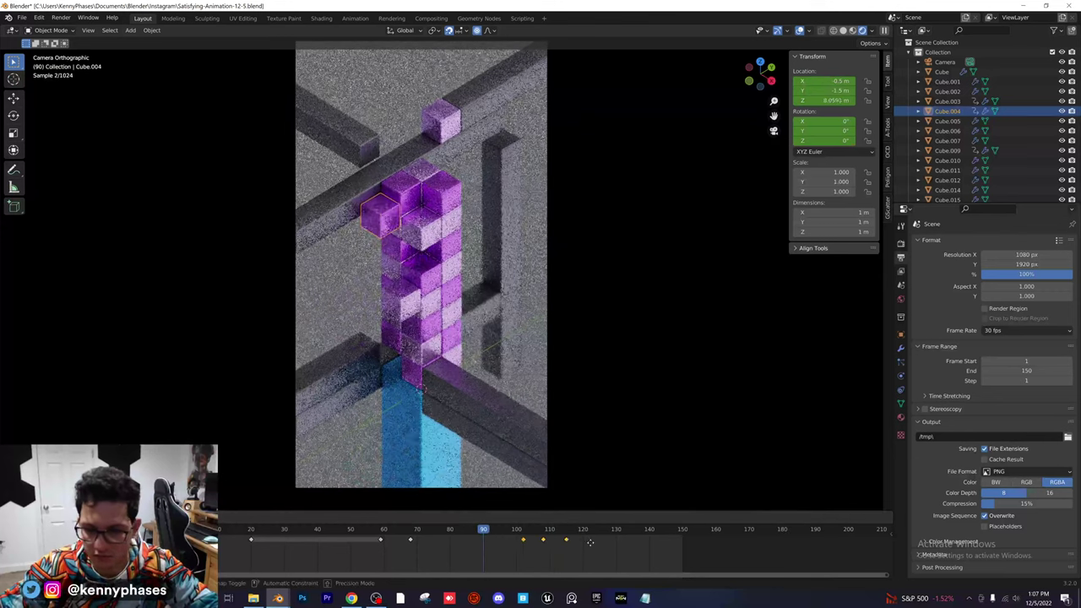
pyautogui.click(557, 547)
pyautogui.press('s')
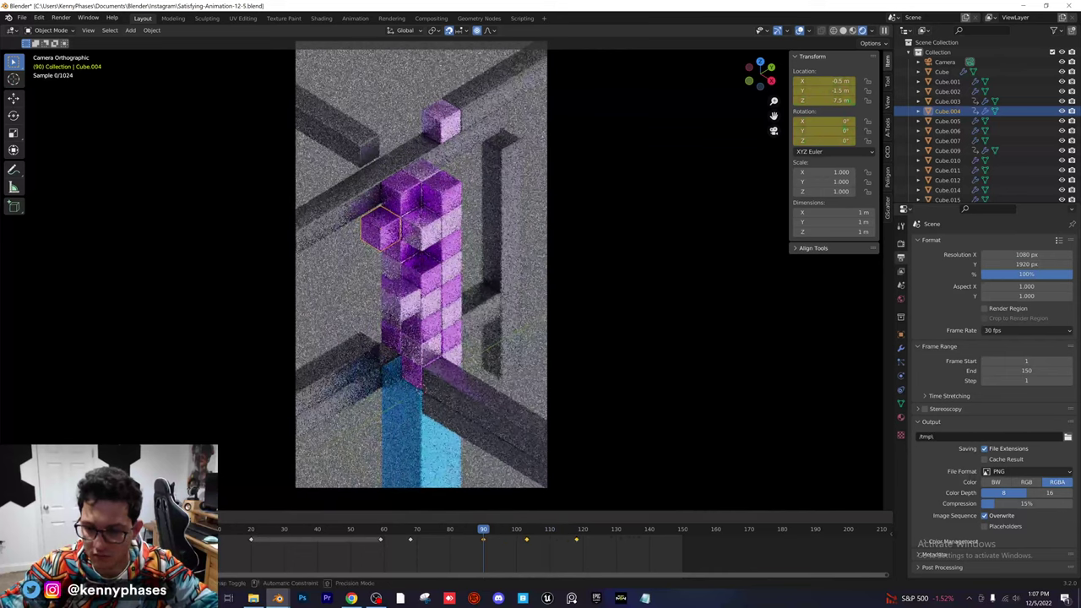
pyautogui.click(583, 542)
# - Play back the animation to check the retimed motion of Cube.004
pyautogui.moveTo(461, 532); pyautogui.dragTo(412, 541)
pyautogui.press('space')
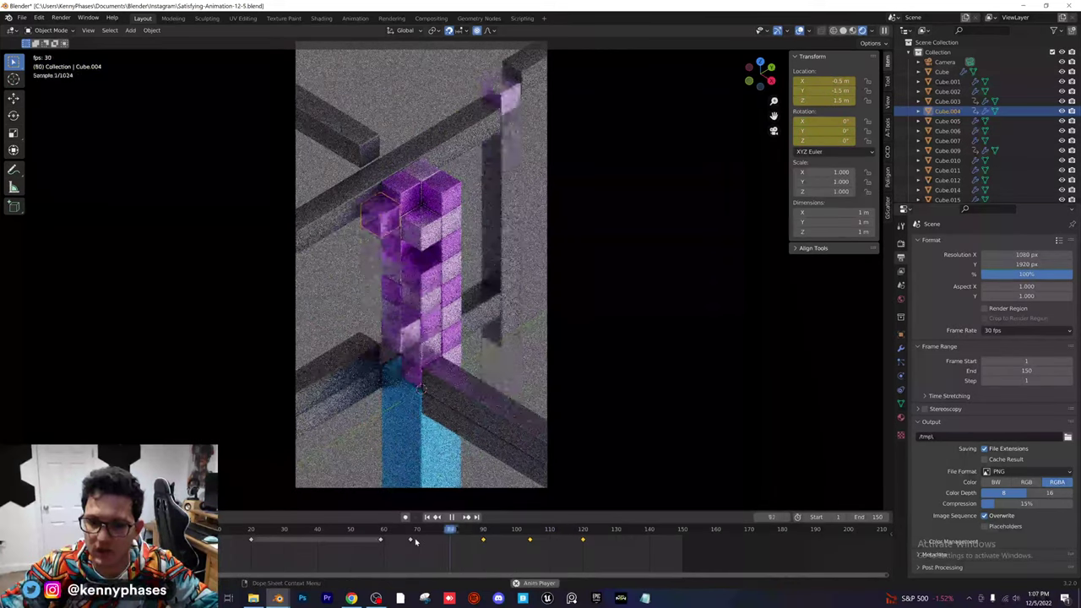
pyautogui.press('space')
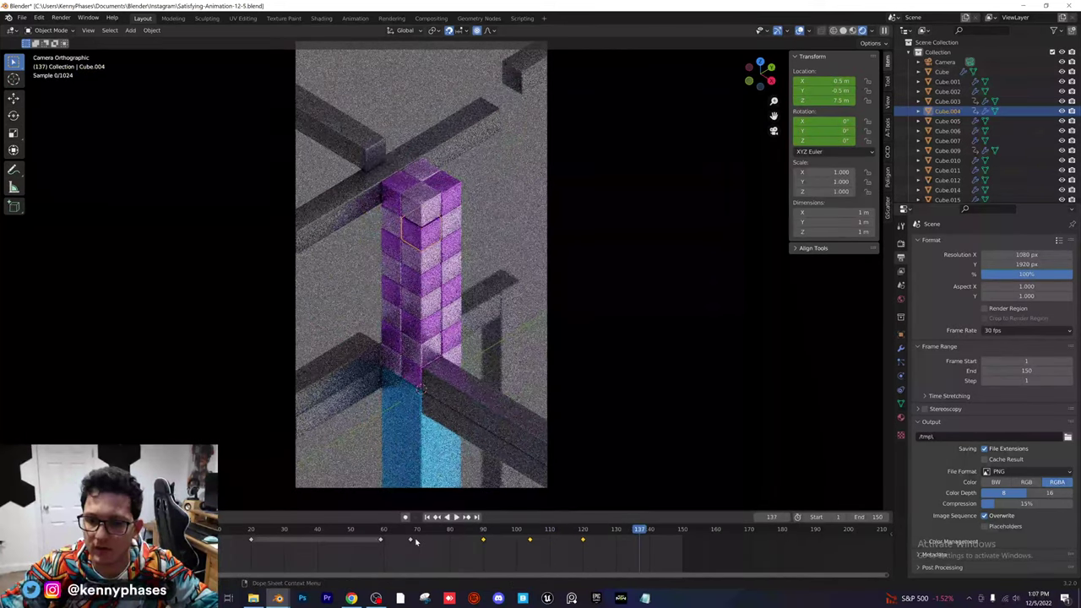
# - Select the light cube Cube.008 on the tower's front column and move its last keyframe to frame 144
pyautogui.click(428, 265)
pyautogui.moveTo(596, 536); pyautogui.dragTo(625, 542)
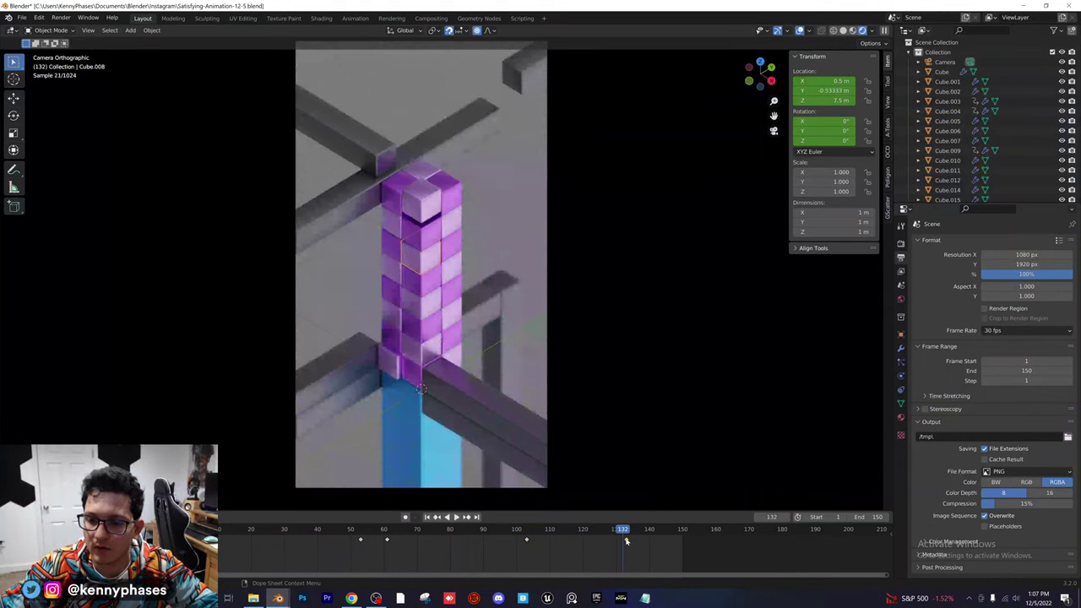
pyautogui.press('g')
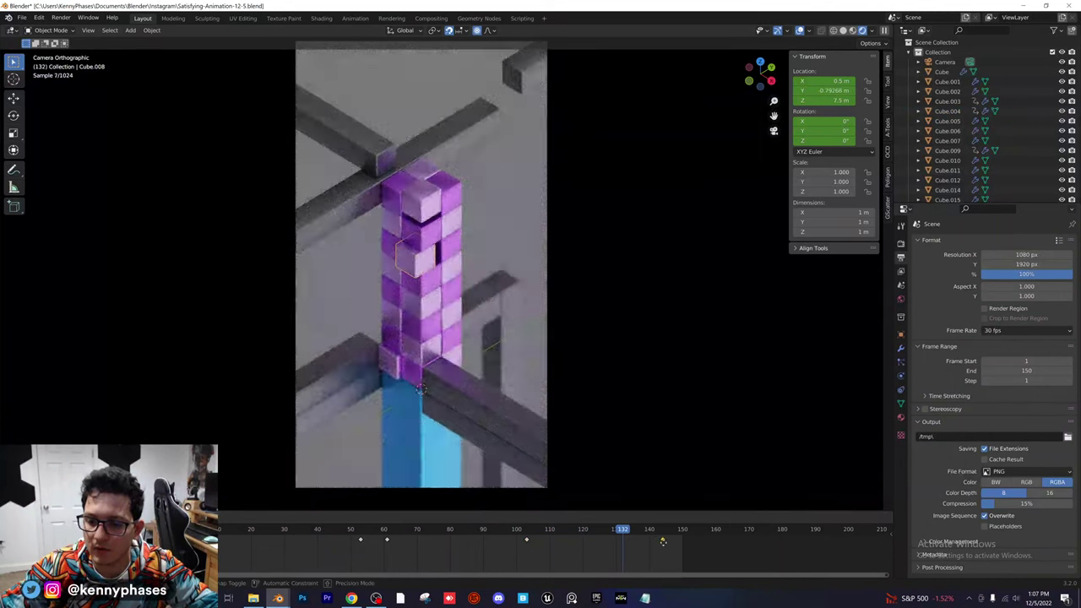
pyautogui.click(663, 541)
# - Play back the whole animation and scrub through its early frames to check the timing of Cube.008
pyautogui.moveTo(532, 531)
pyautogui.mouseDown()
pyautogui.moveTo(664, 537)
pyautogui.moveTo(539, 540)
pyautogui.mouseUp()
pyautogui.press('space')
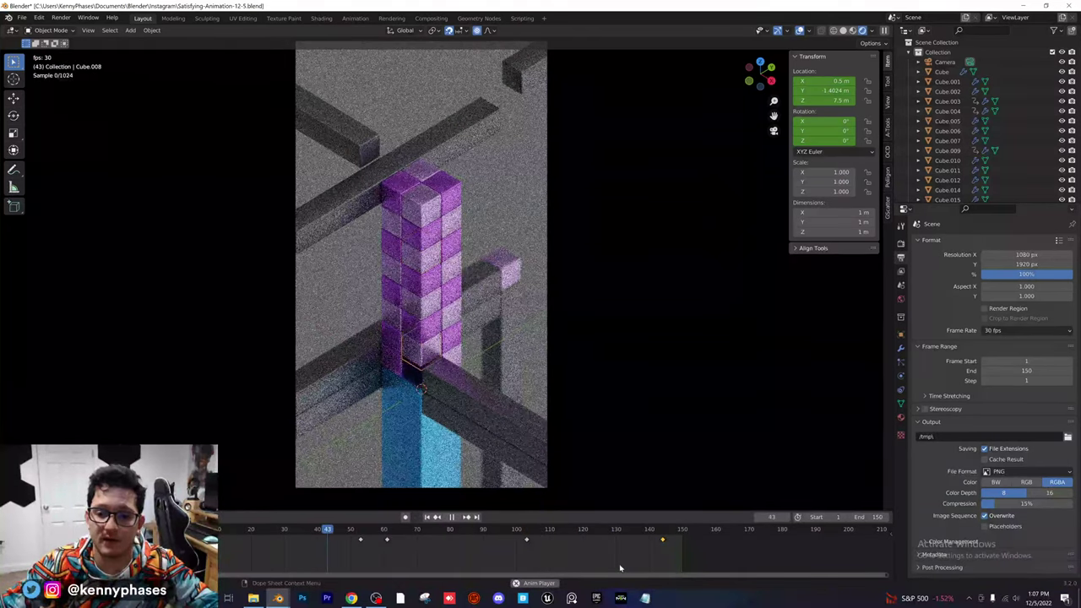
pyautogui.press('space')
pyautogui.press('space')
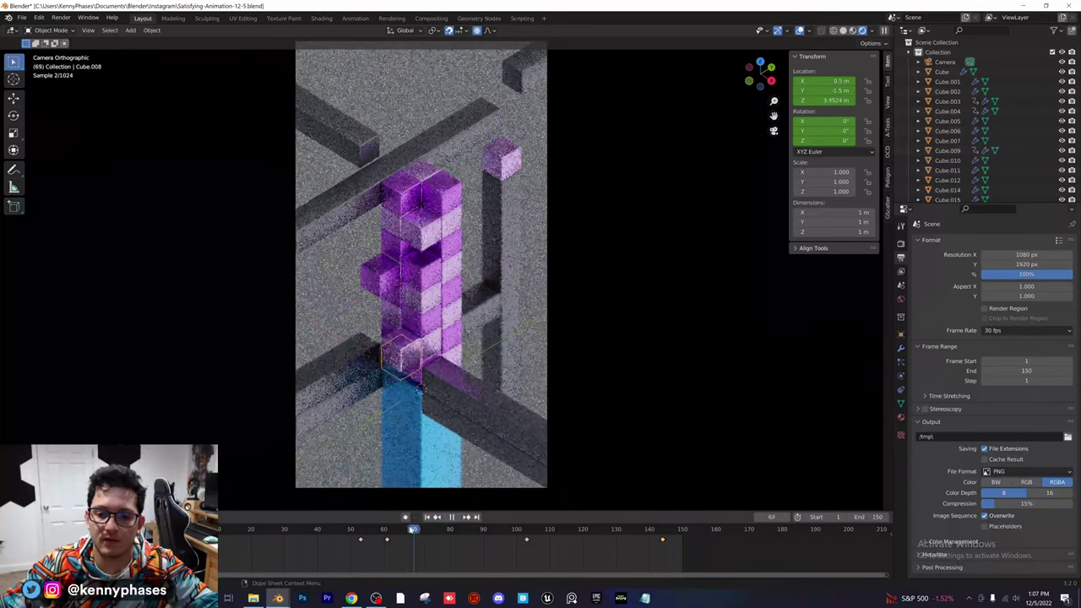
pyautogui.moveTo(393, 533); pyautogui.dragTo(221, 530)
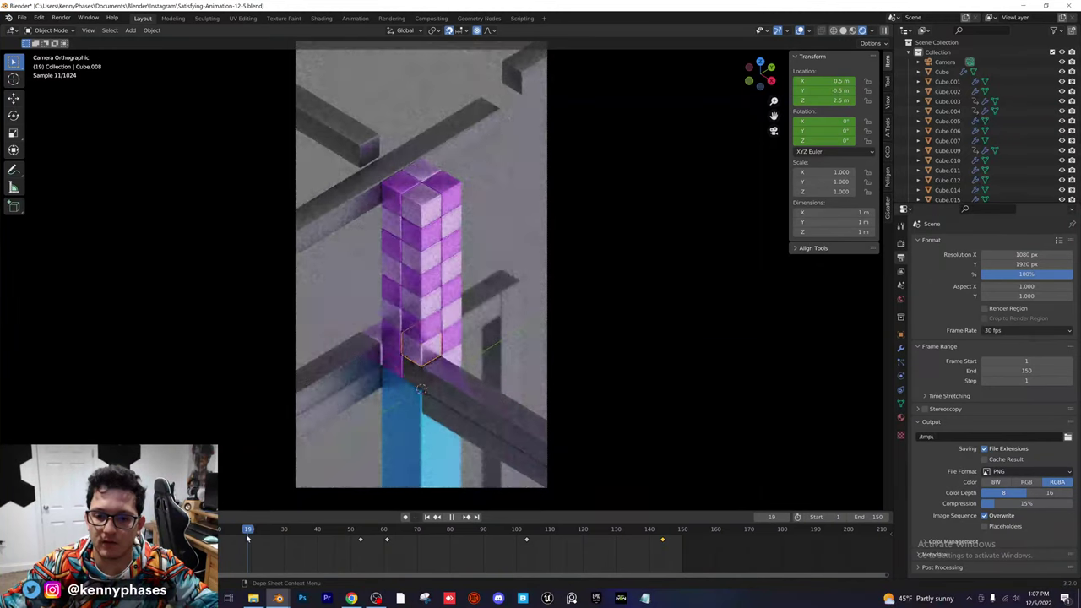
# - Stop the animation at frame 50 and save the Blender file
pyautogui.moveTo(319, 545)
pyautogui.mouseDown()
pyautogui.moveTo(331, 545)
pyautogui.moveTo(284, 545)
pyautogui.moveTo(332, 549)
pyautogui.mouseUp()
pyautogui.press('space')
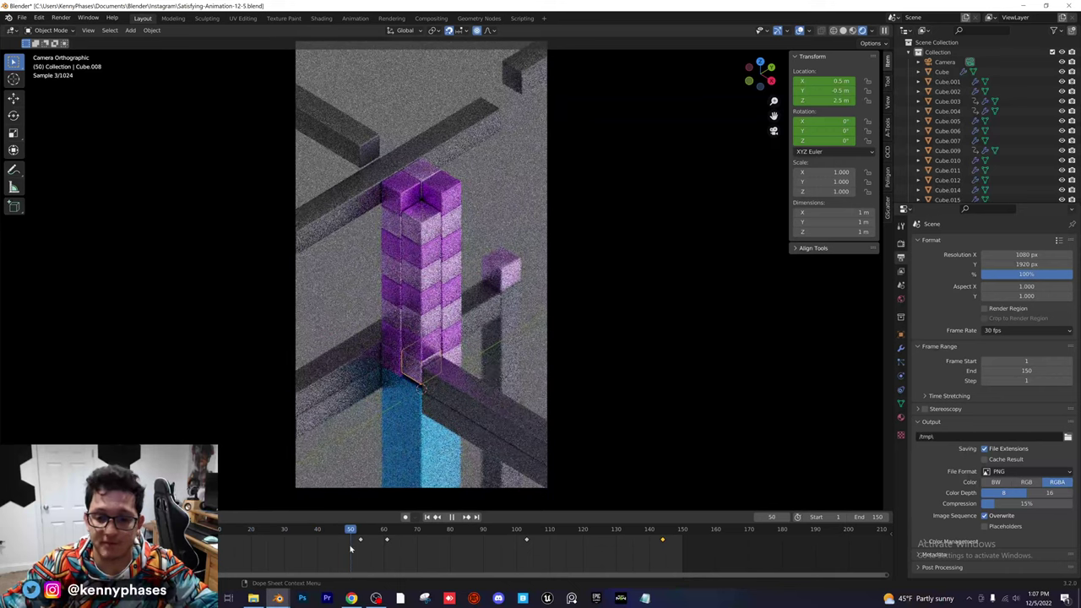
pyautogui.hotkey('ctrl', 's')
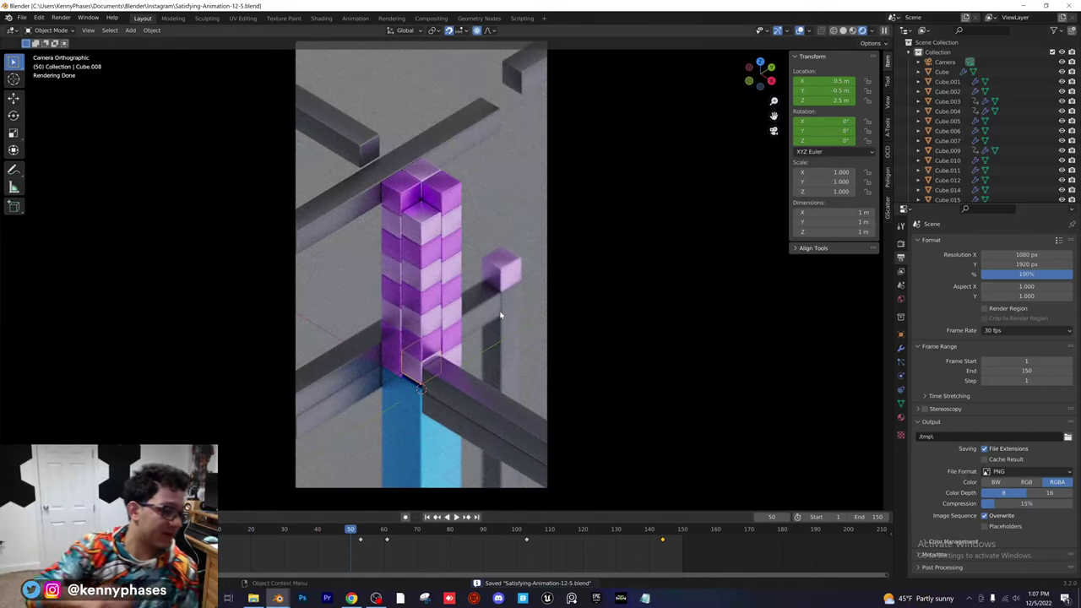